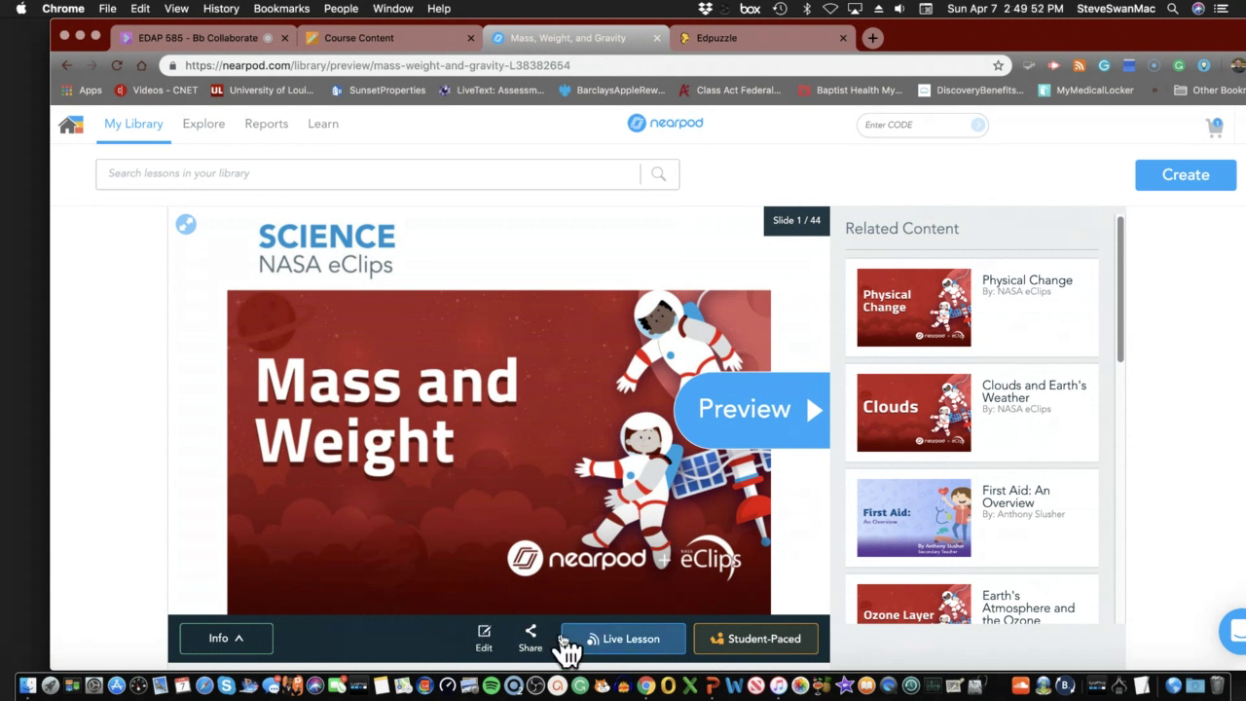
Check the live lesson session options for the Mass and Weight lesson and dismiss them.
click(599, 643)
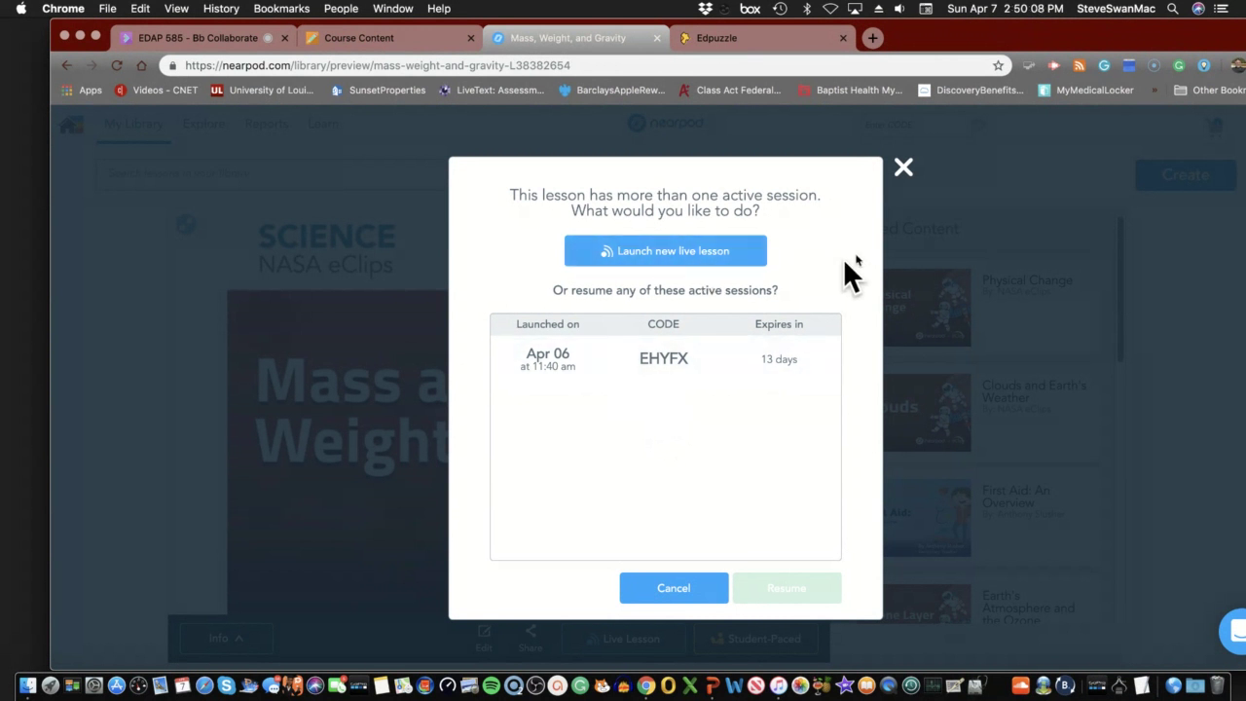
click(653, 261)
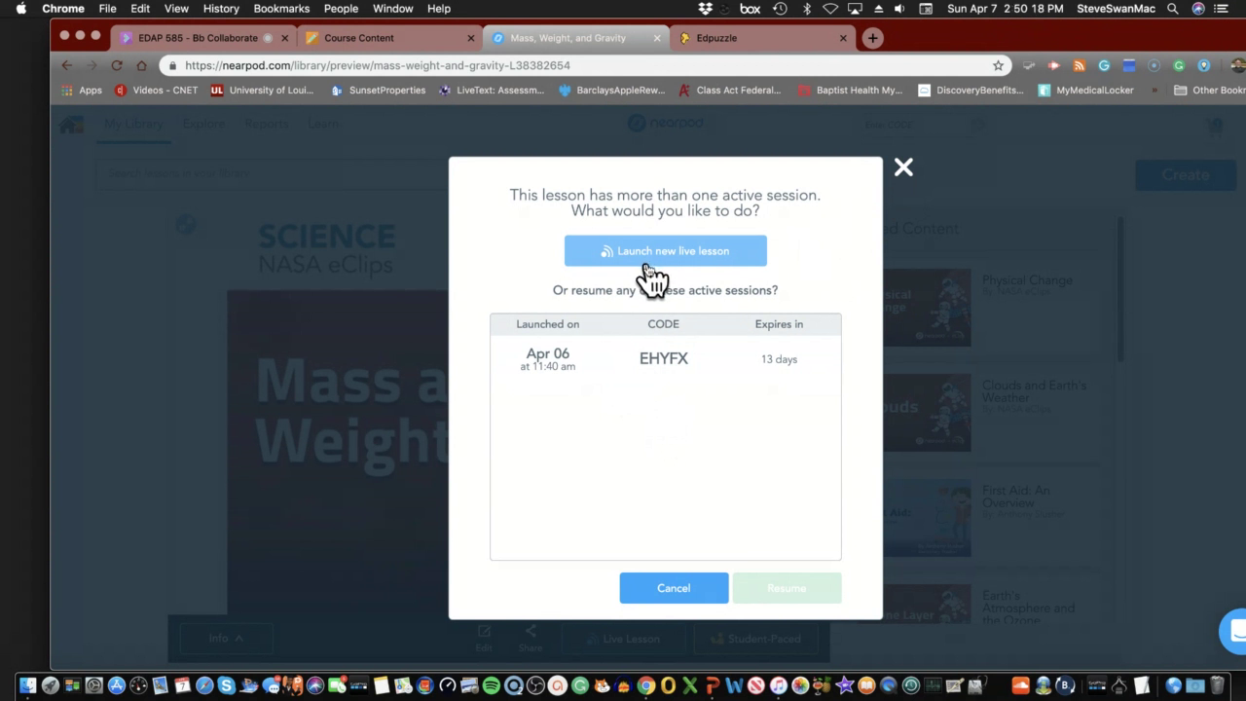
click(904, 175)
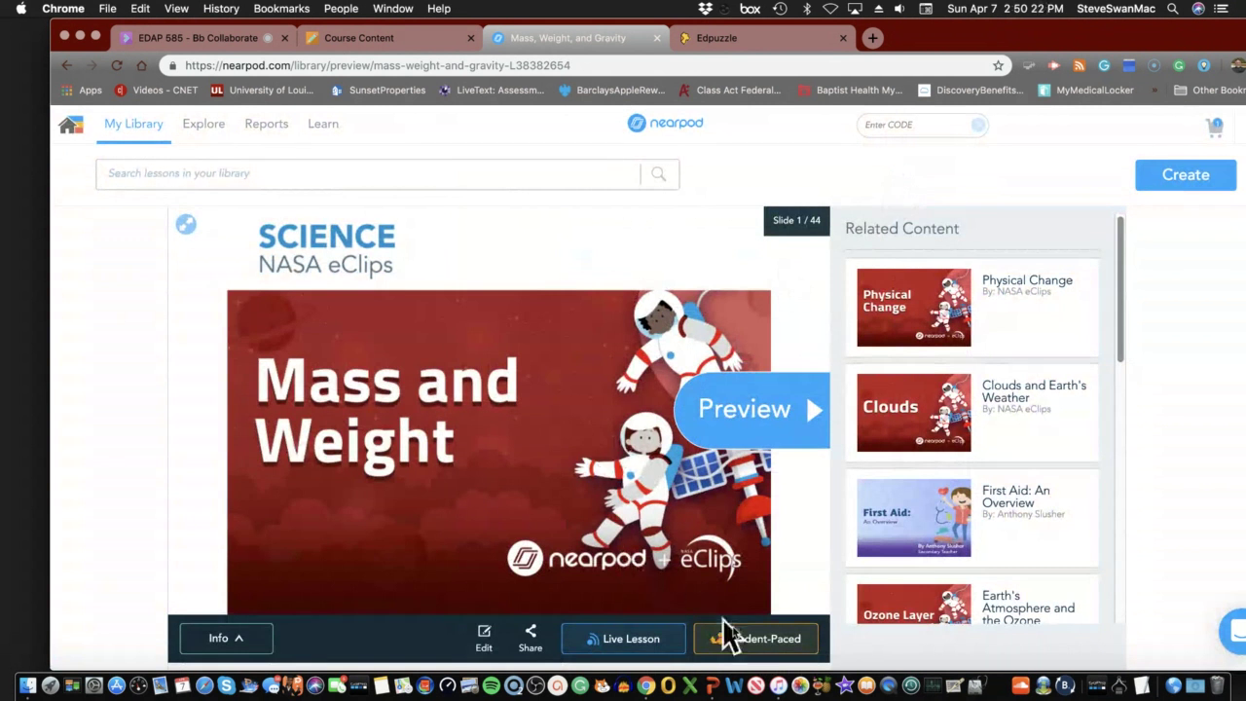
Share the lesson's active student-paced session launched on Apr 07 at 2:05 pm to Google Classroom.
click(757, 641)
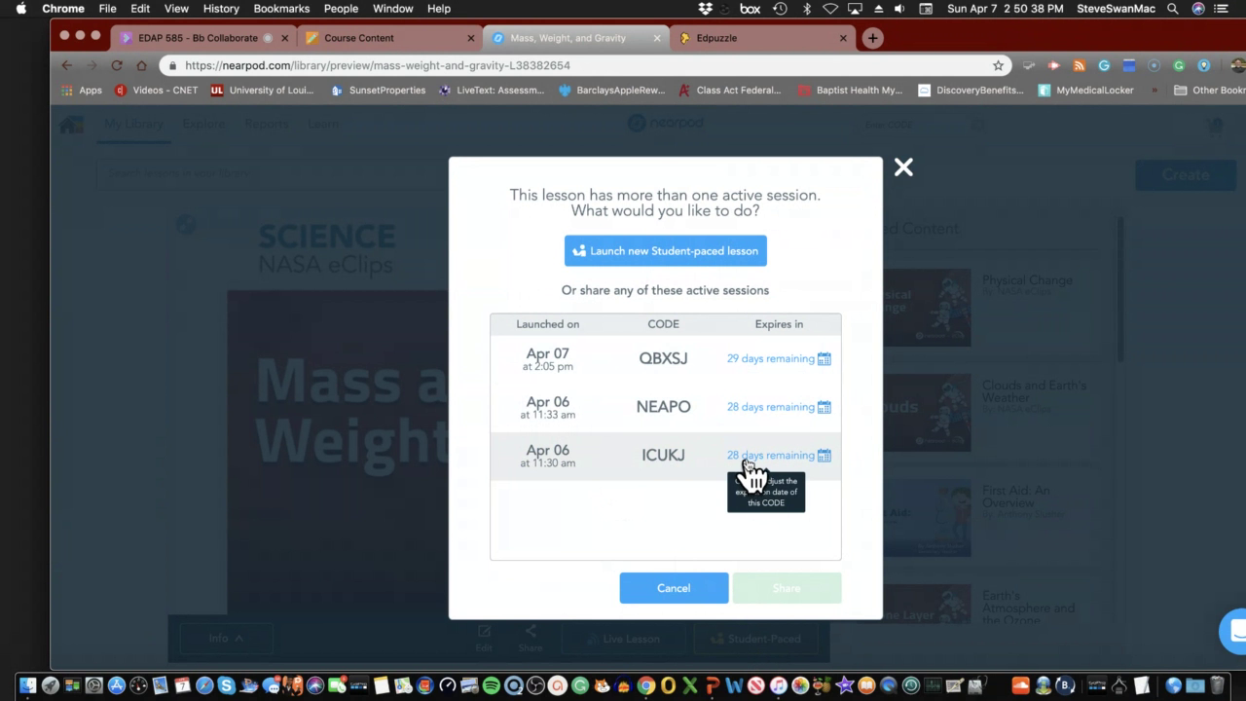
click(670, 362)
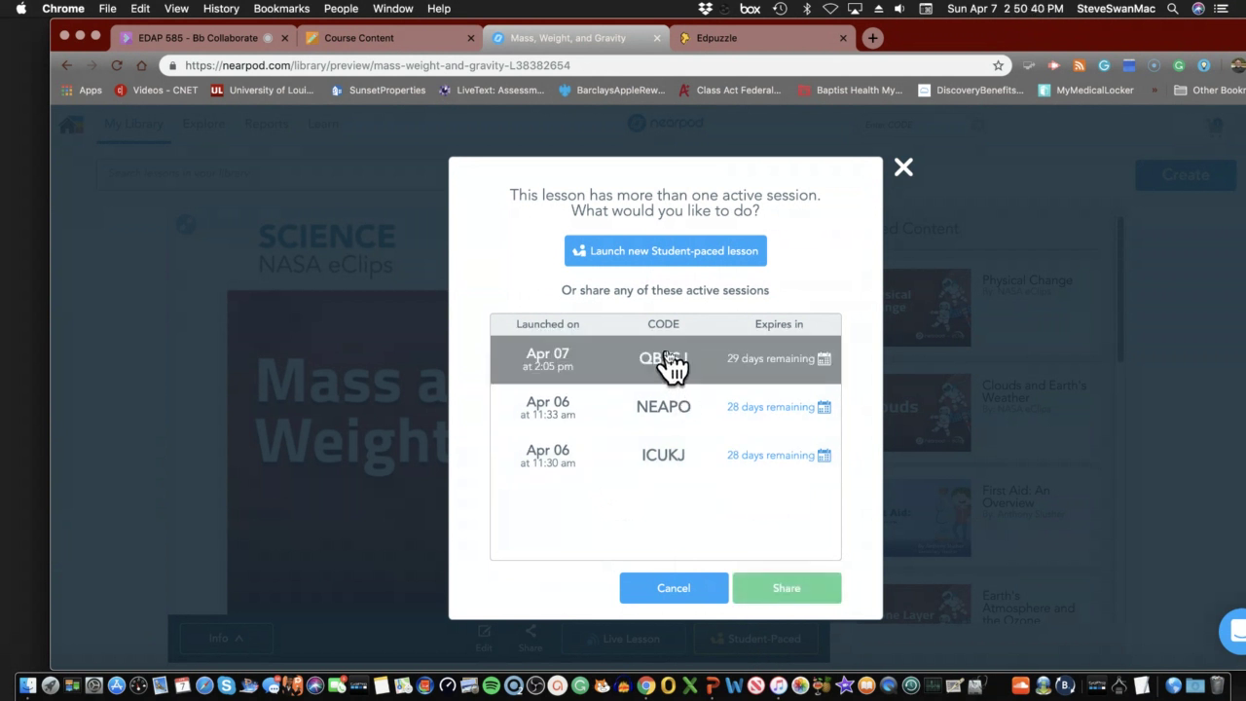
click(789, 590)
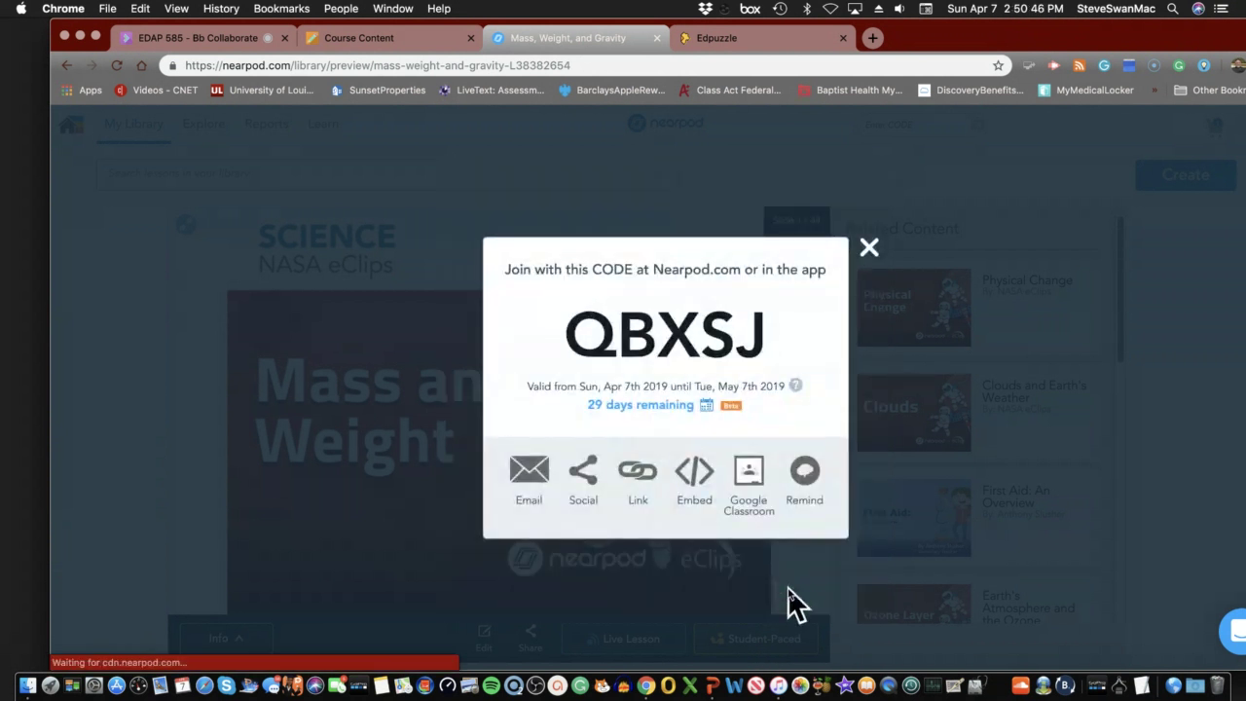
click(750, 475)
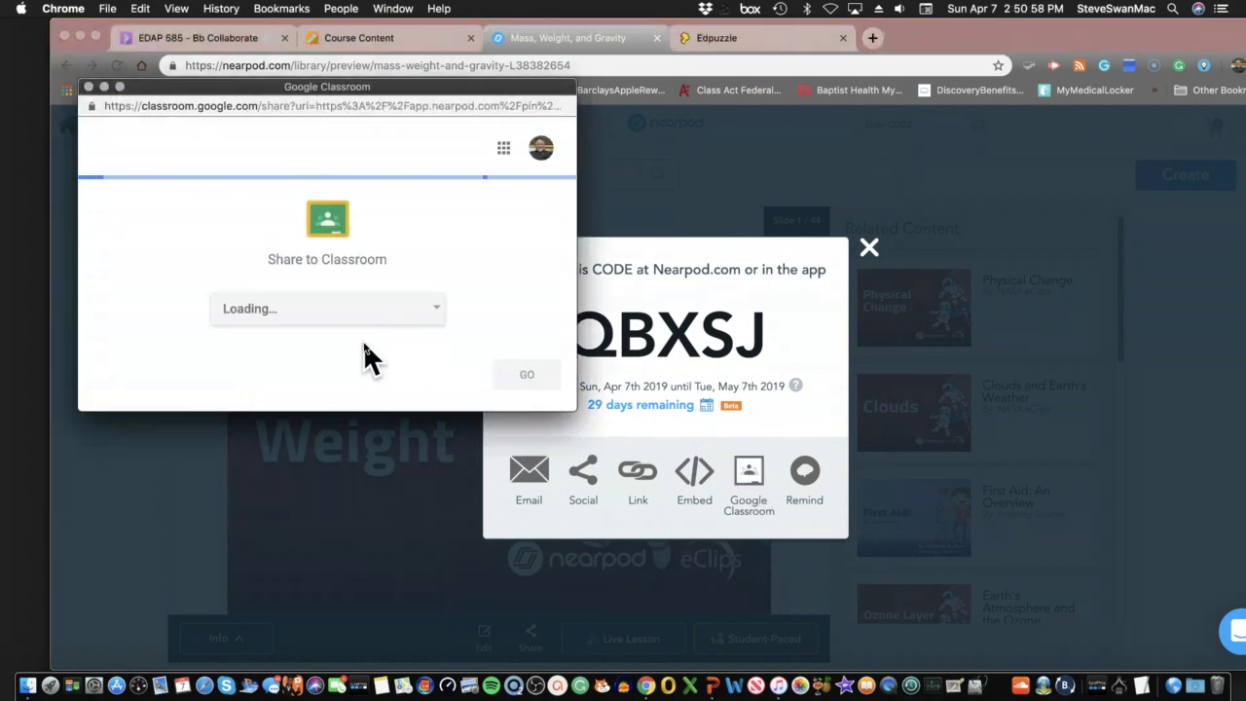
Pick the Swan Science class and the Create assignment action, and proceed to the assignment form.
click(436, 315)
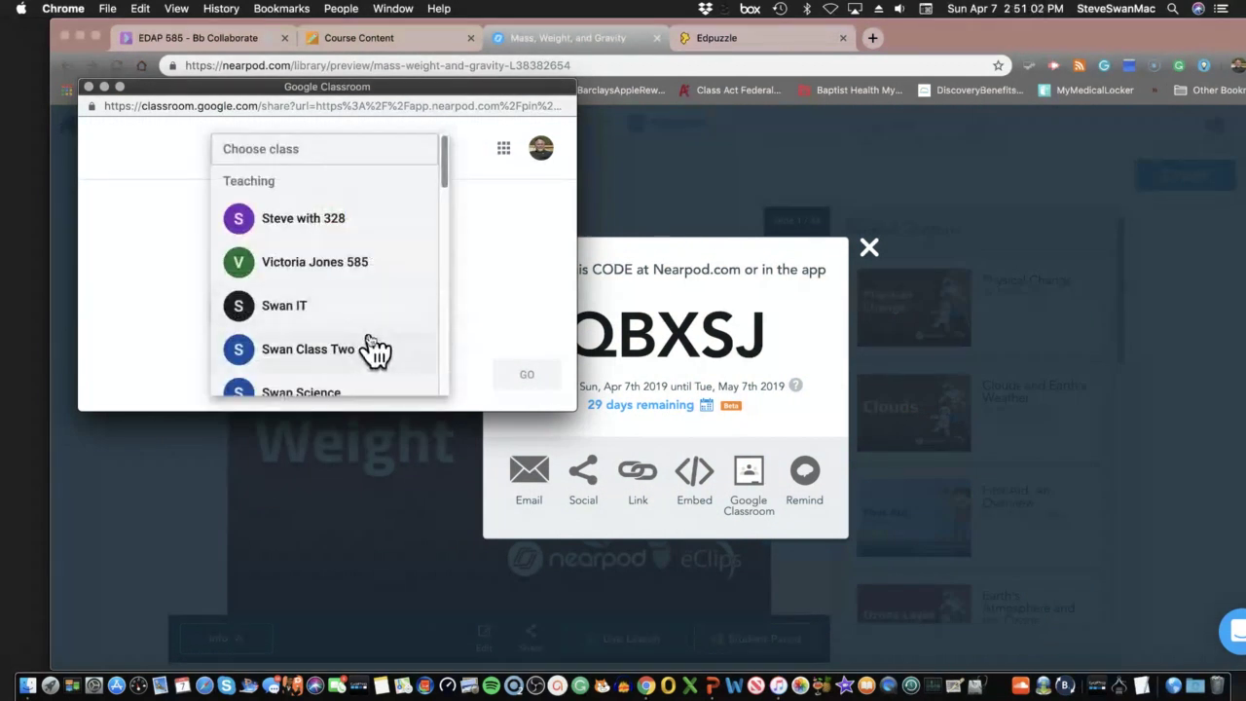
scroll(338, 309, down, 1)
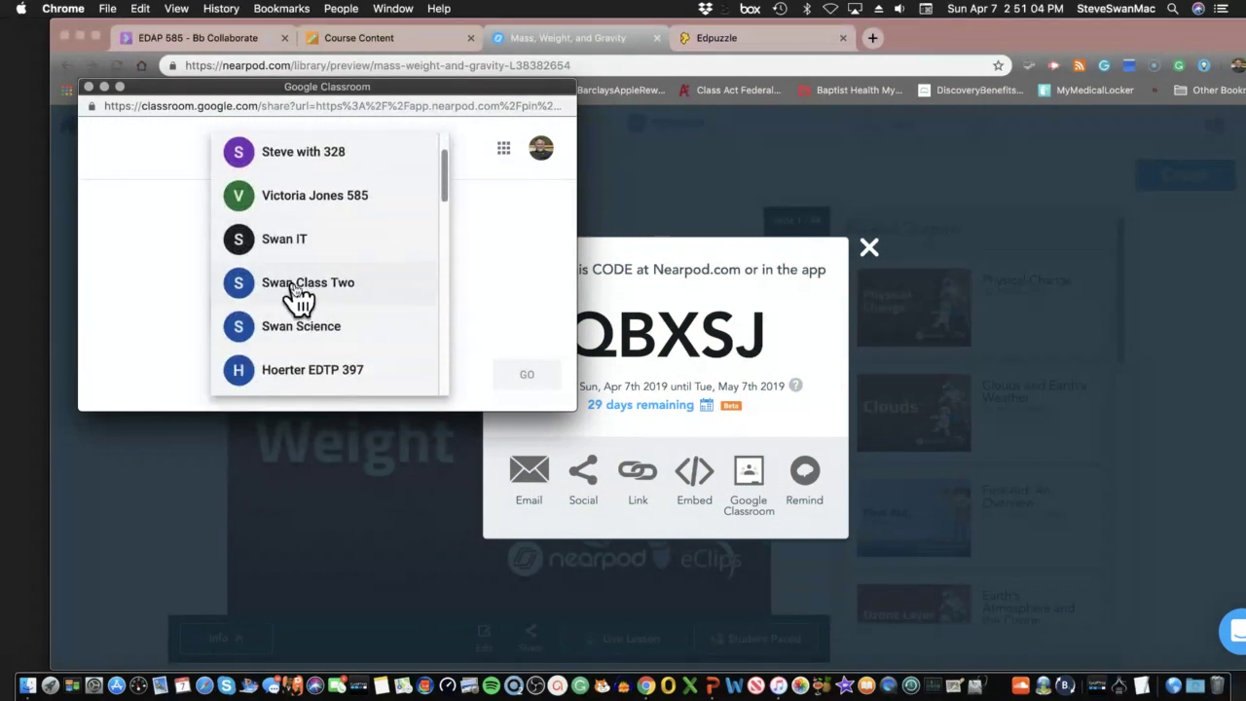
click(340, 328)
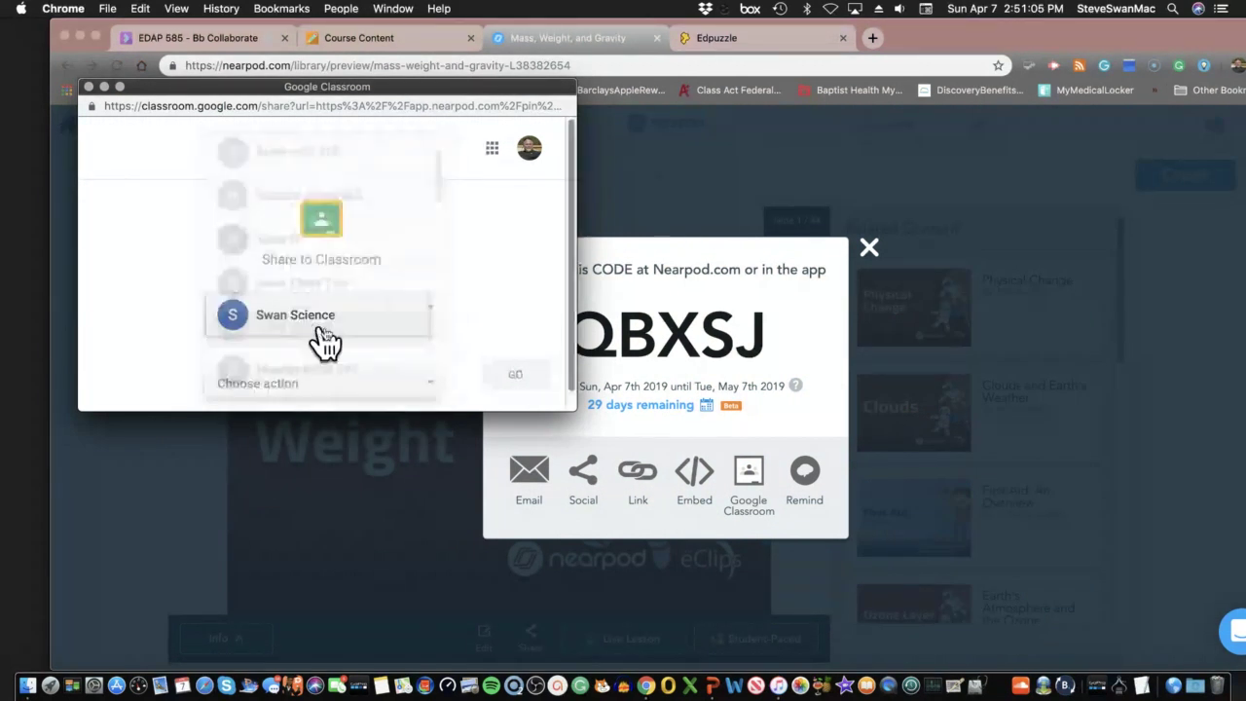
click(435, 387)
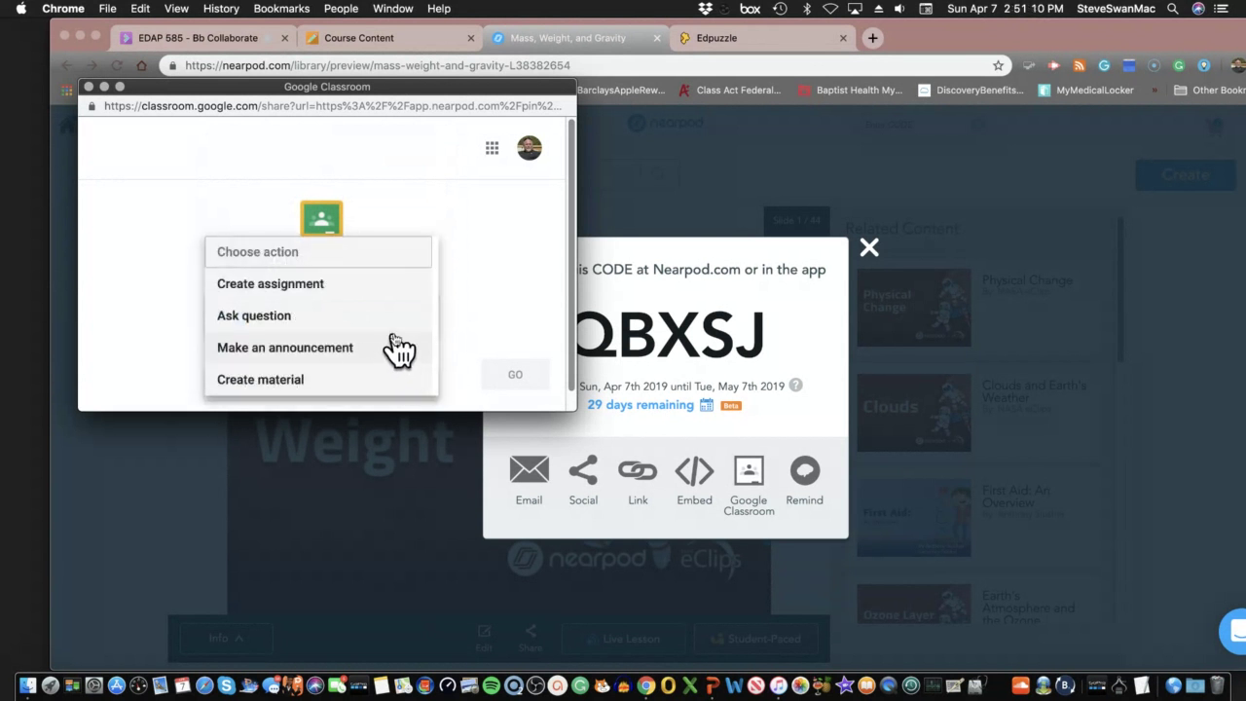
click(268, 289)
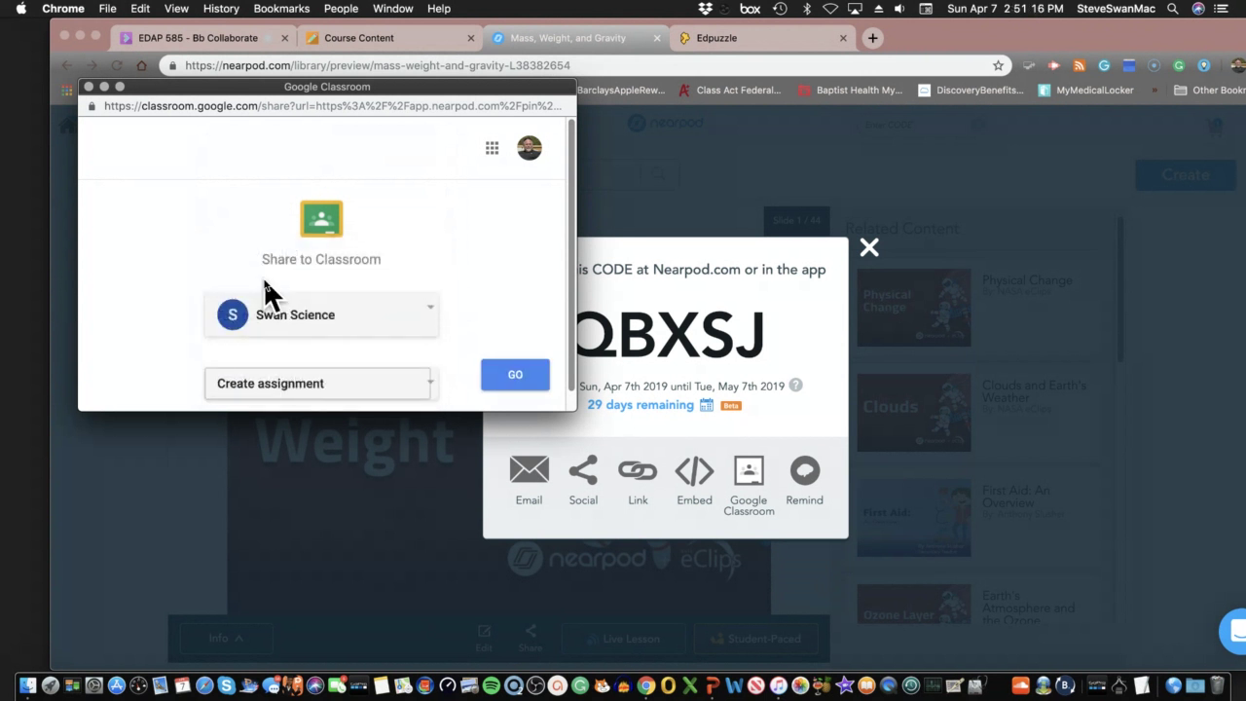
click(514, 377)
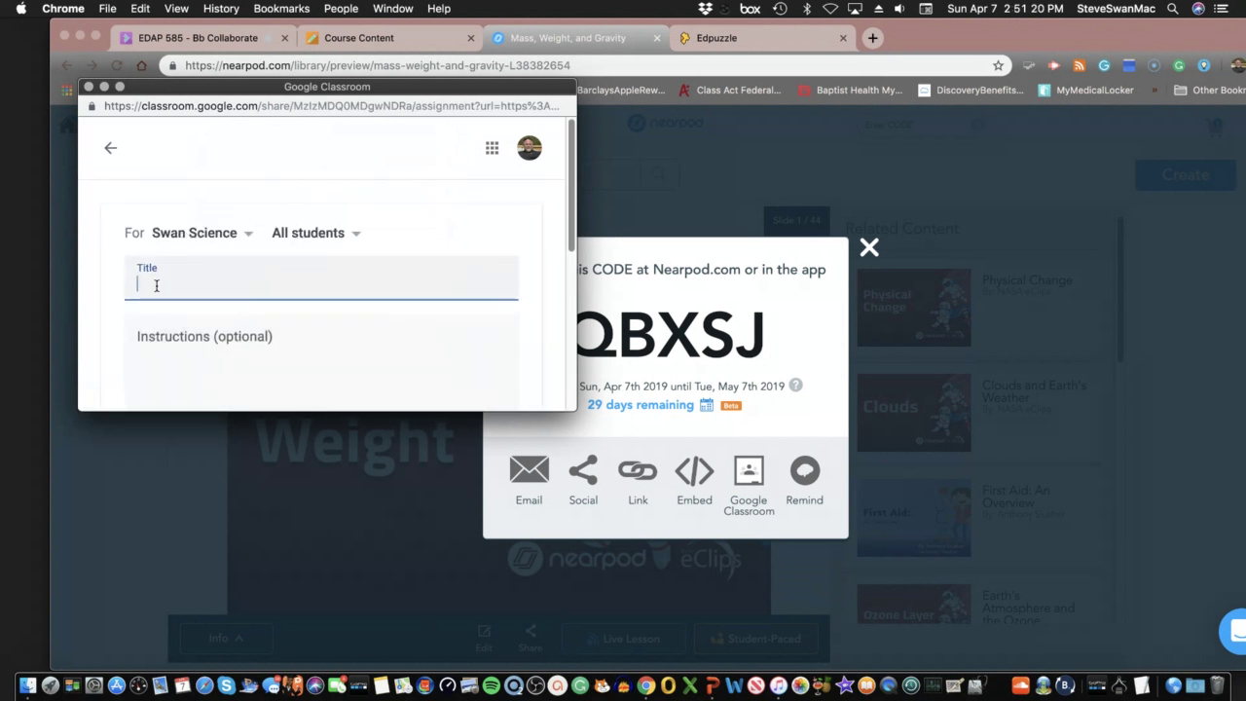
Title the assignment "Gravity" and enter the instructions "Complete the nearpod answering the questions.".
text(Gravity)
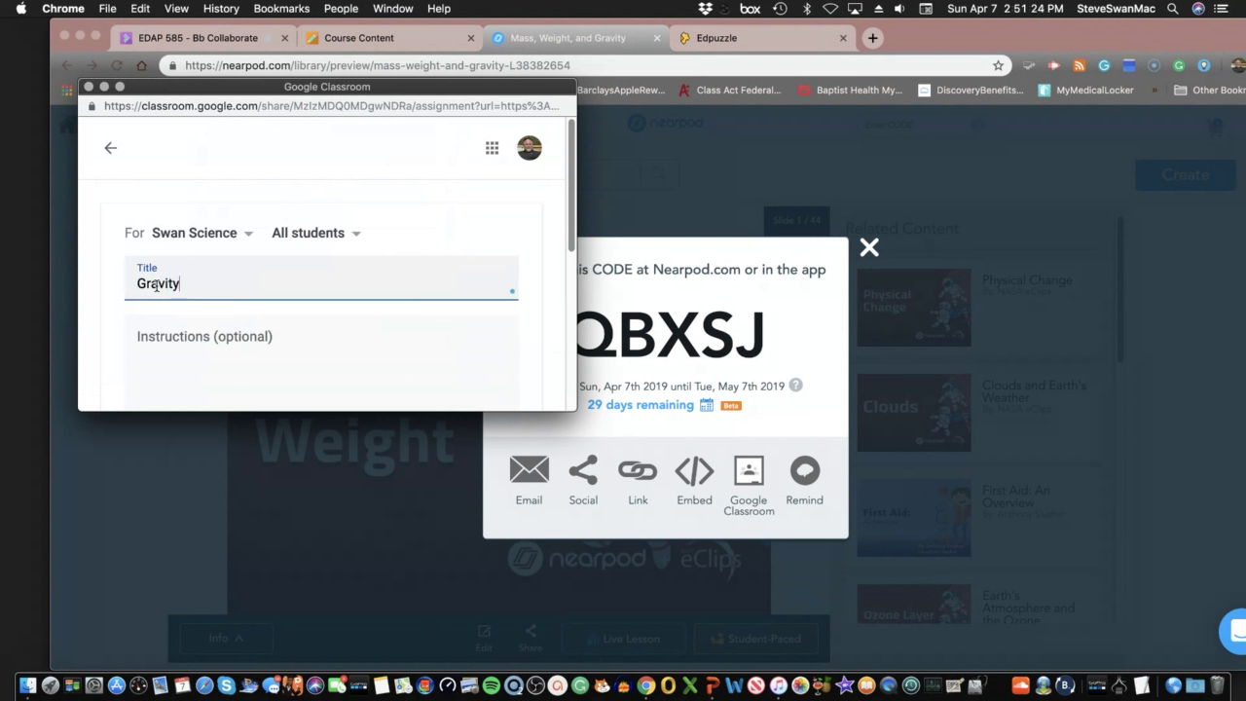
click(146, 336)
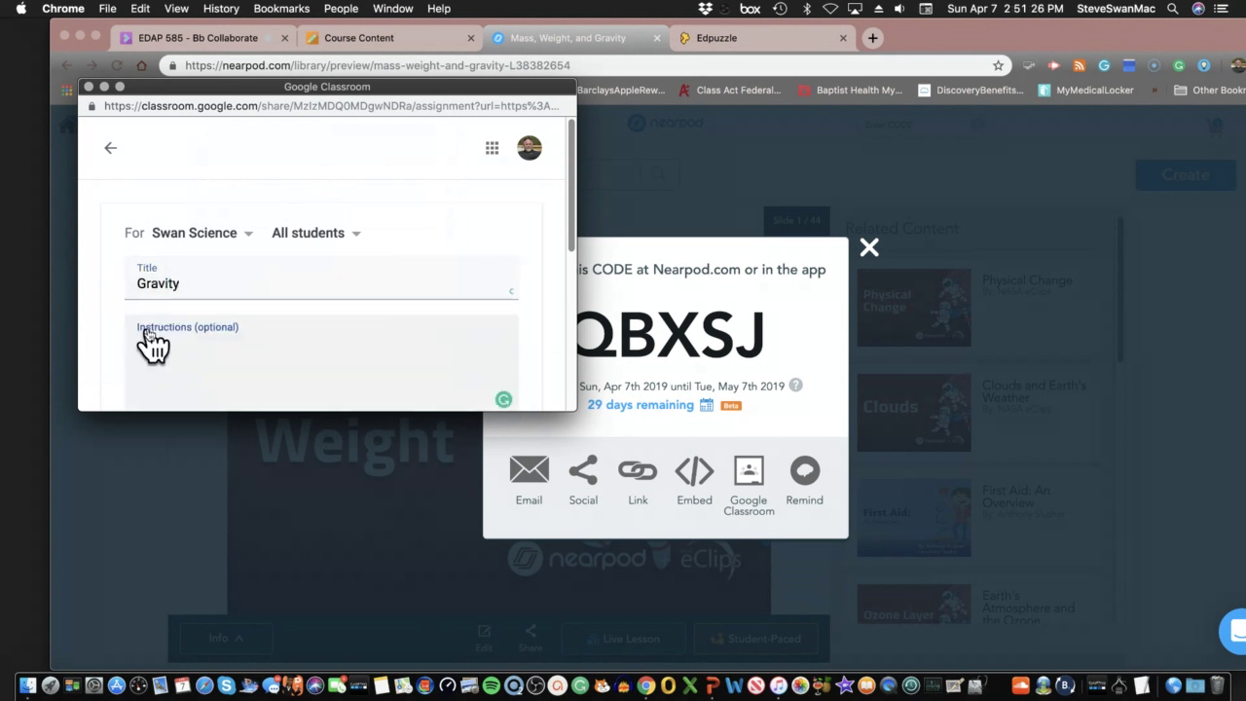
text(Complete )
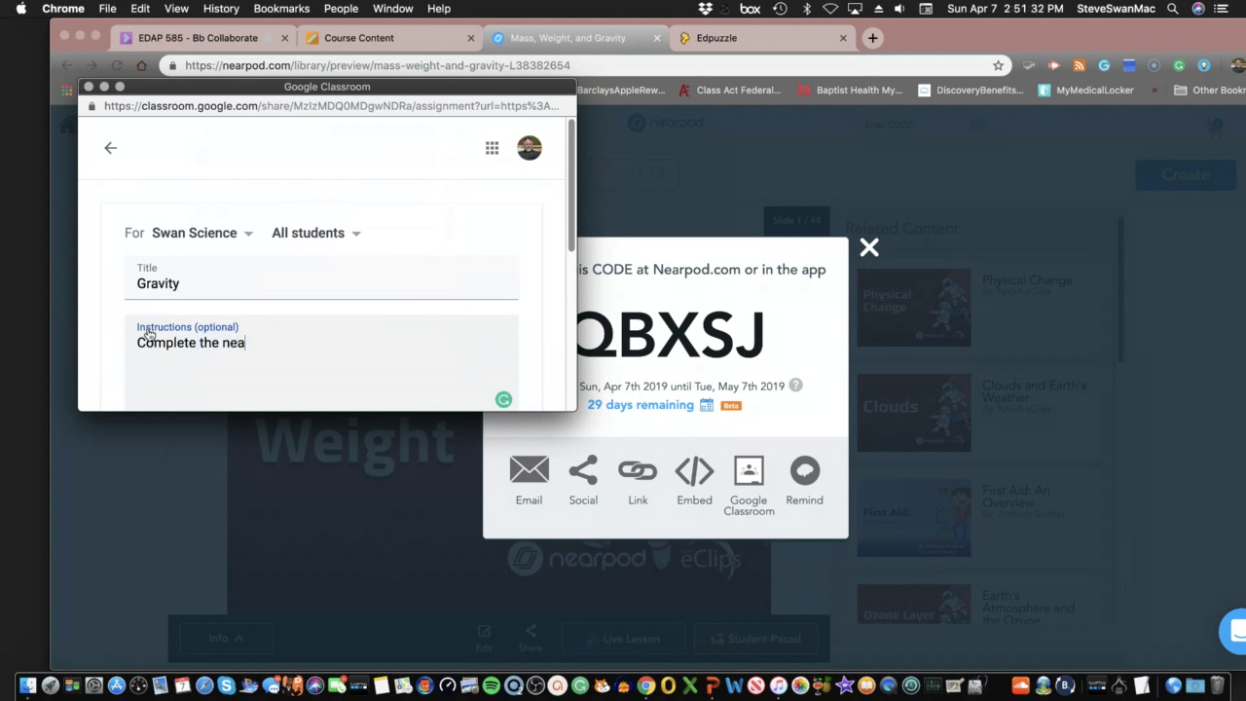
text(the nearpod answering the)
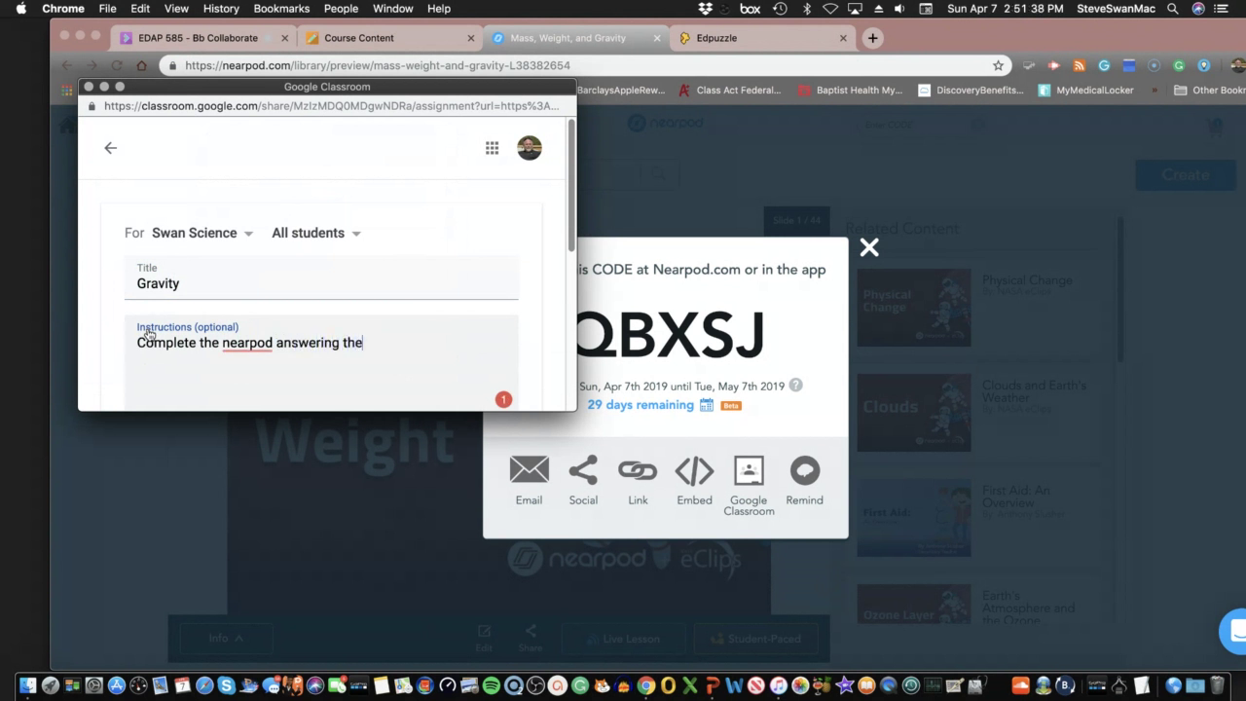
text( questions.)
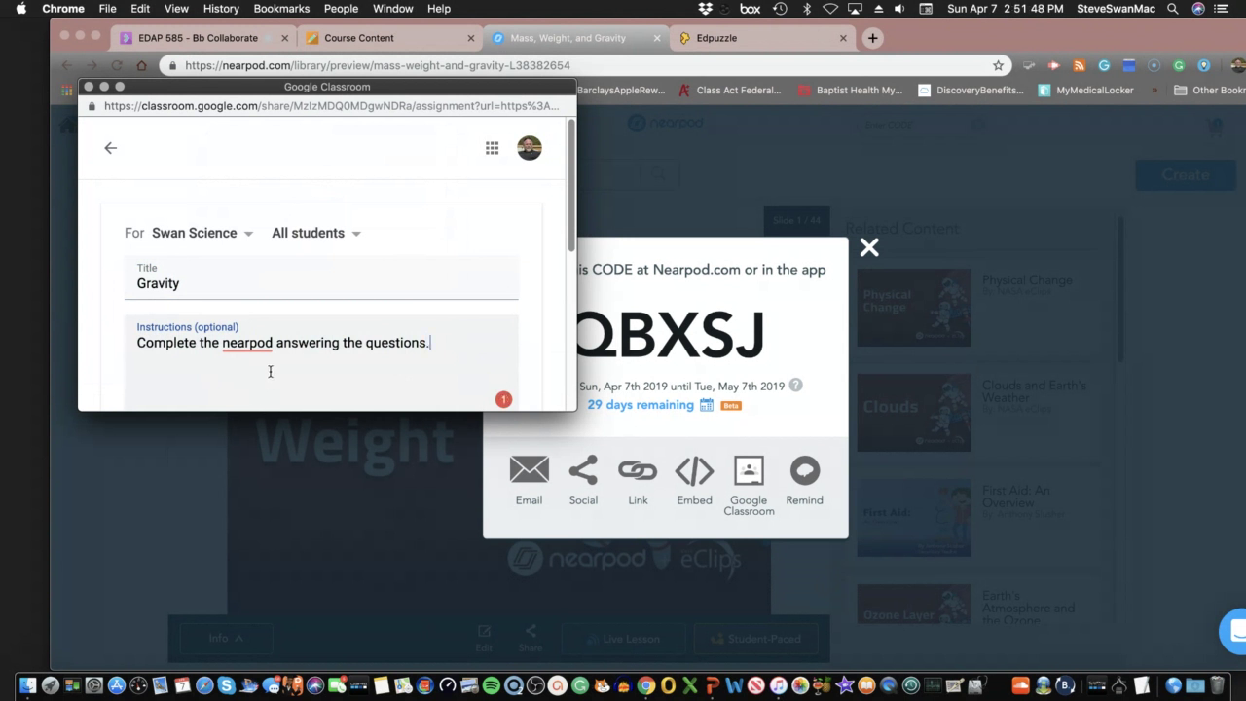
Set the assignment's topic to Space Week 1 and assign it to the class.
scroll(273, 366, down, 3)
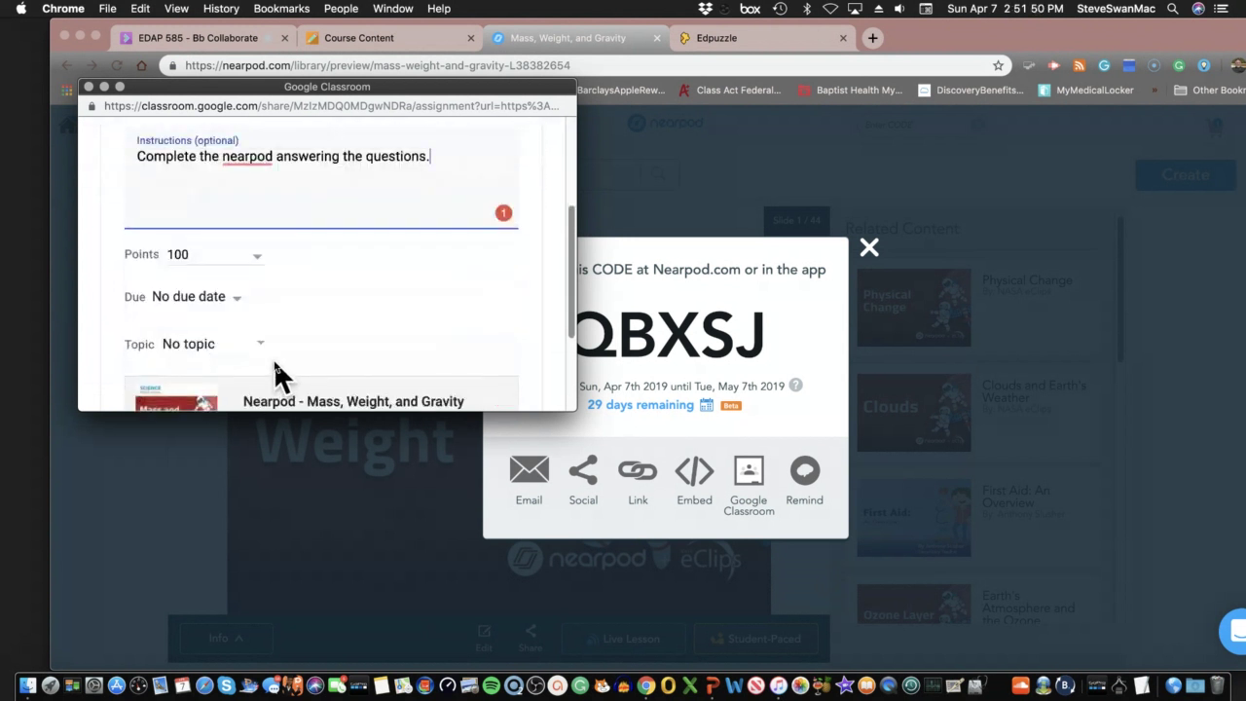
scroll(273, 361, down, 3)
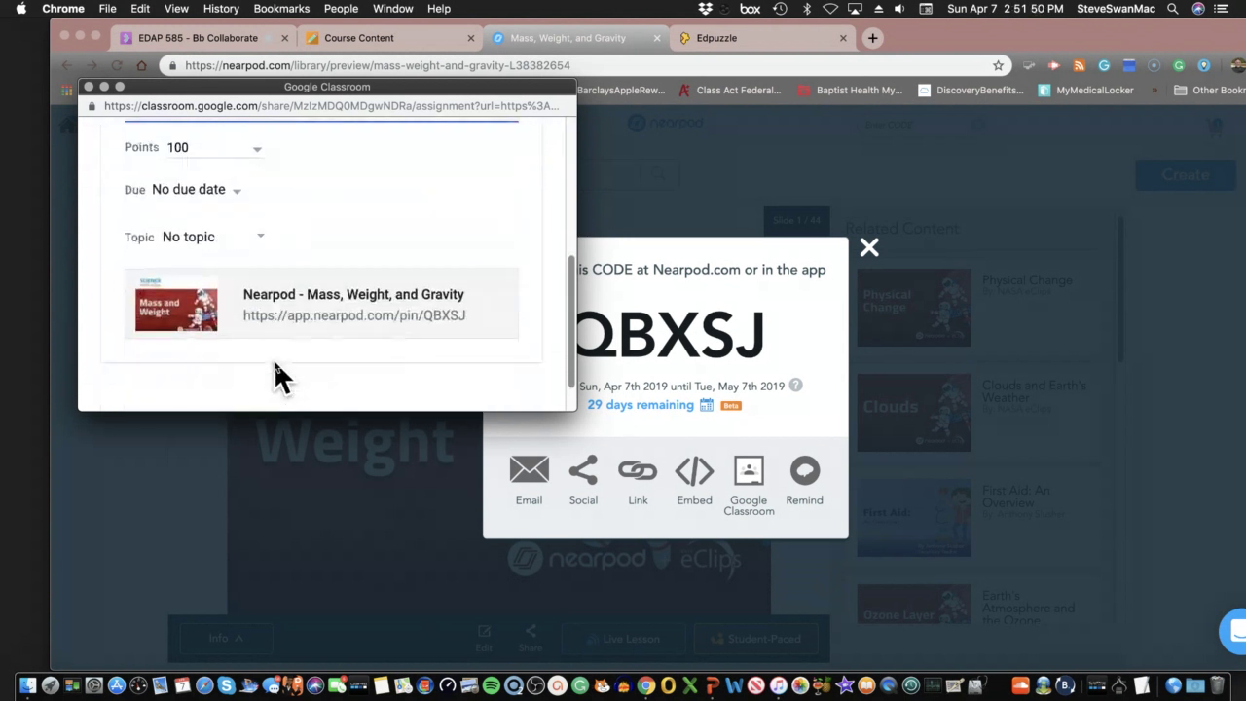
click(263, 244)
click(237, 324)
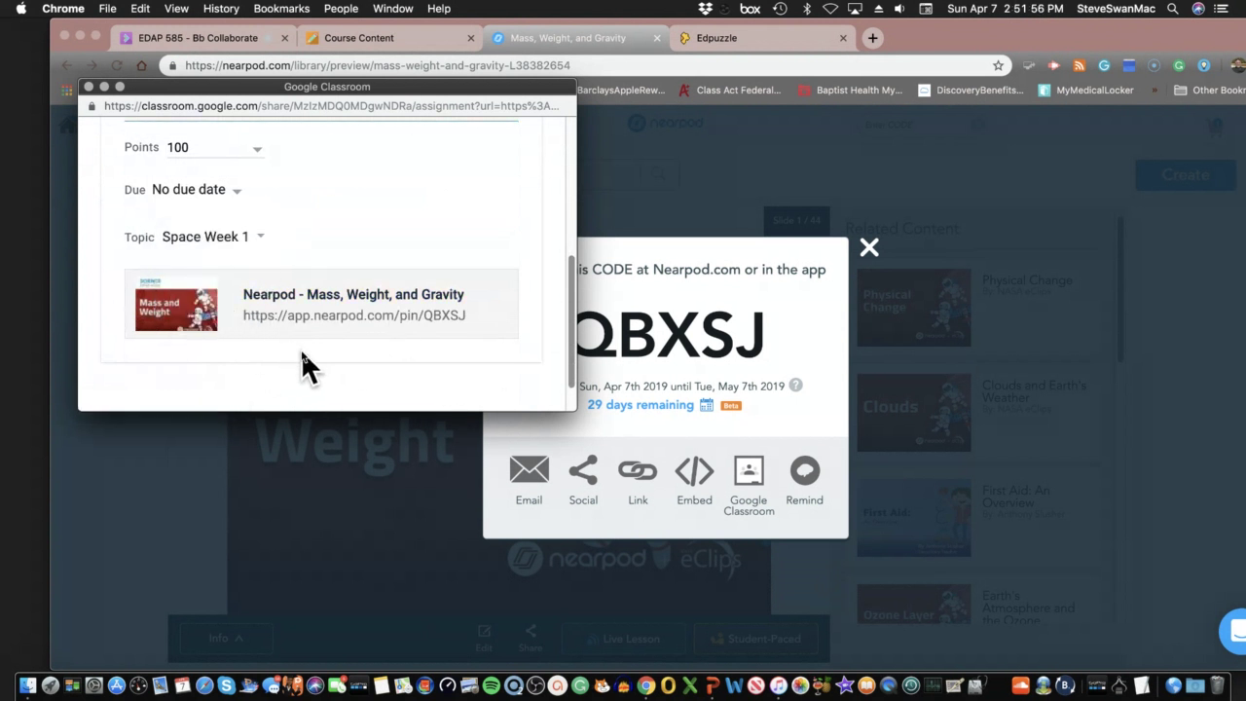
scroll(301, 349, up, 5)
scroll(302, 350, down, 10)
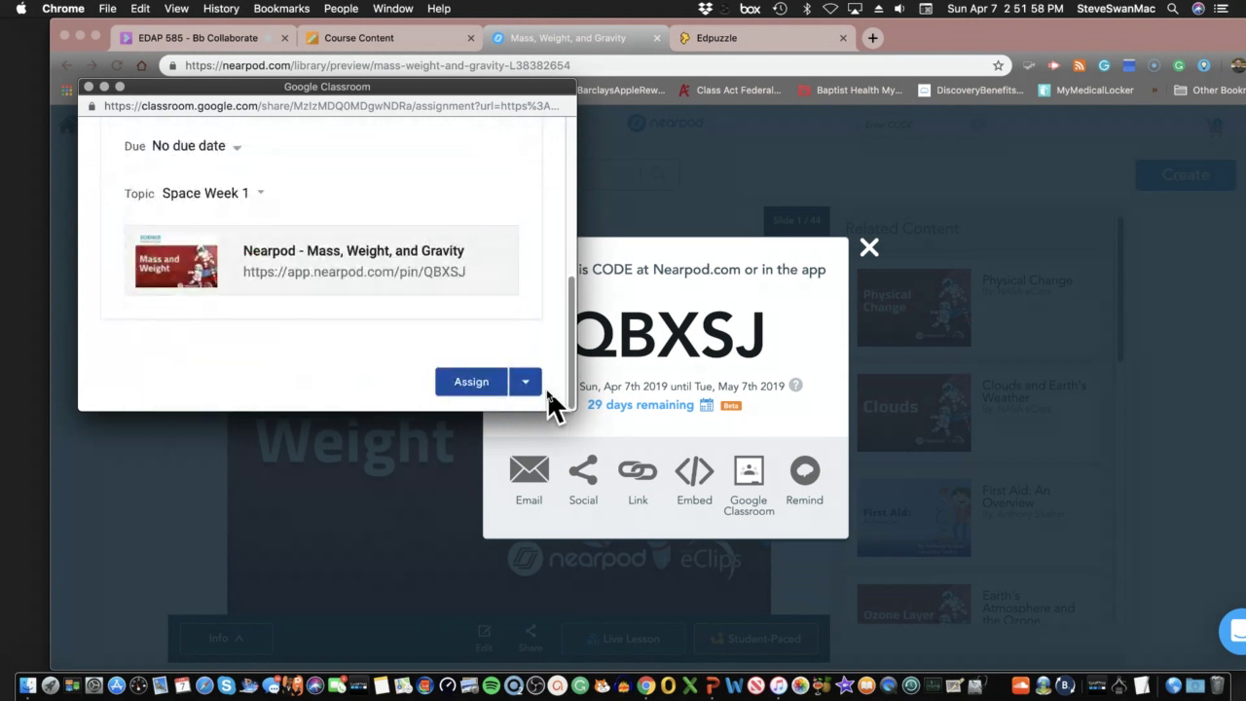
click(474, 381)
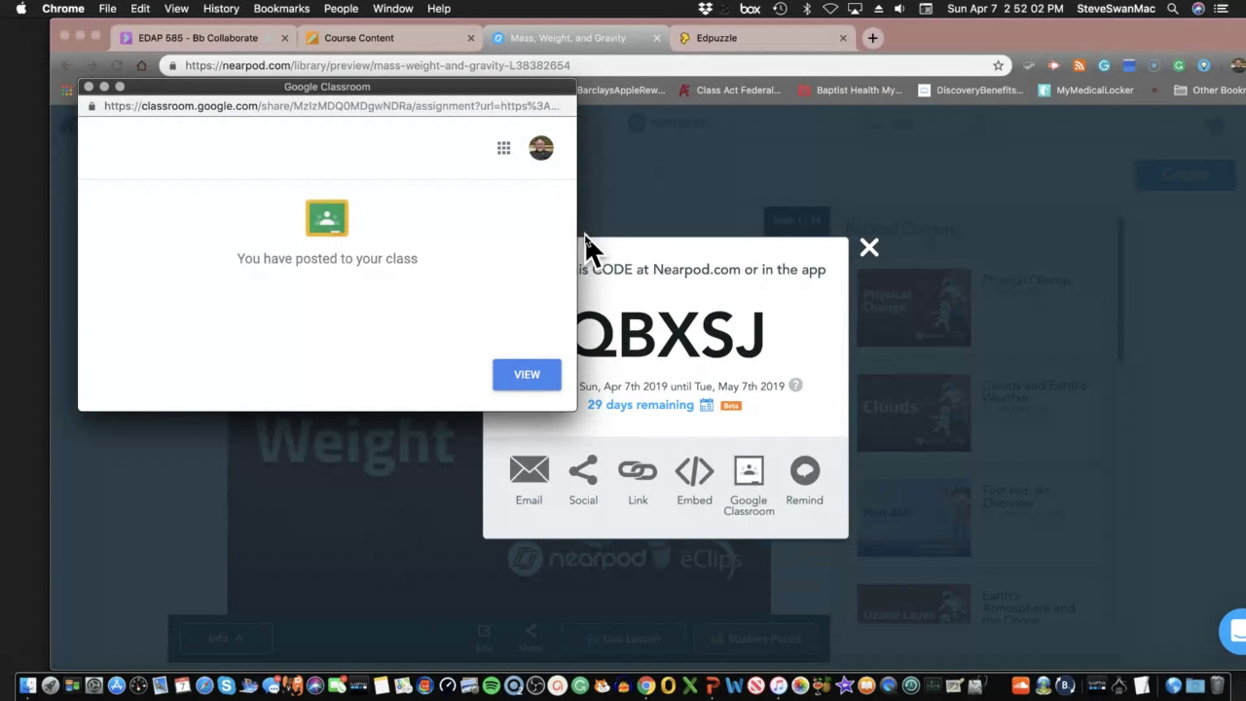
View the posted assignment in the Swan Science class, reload the page and look through the stream's posts.
click(530, 379)
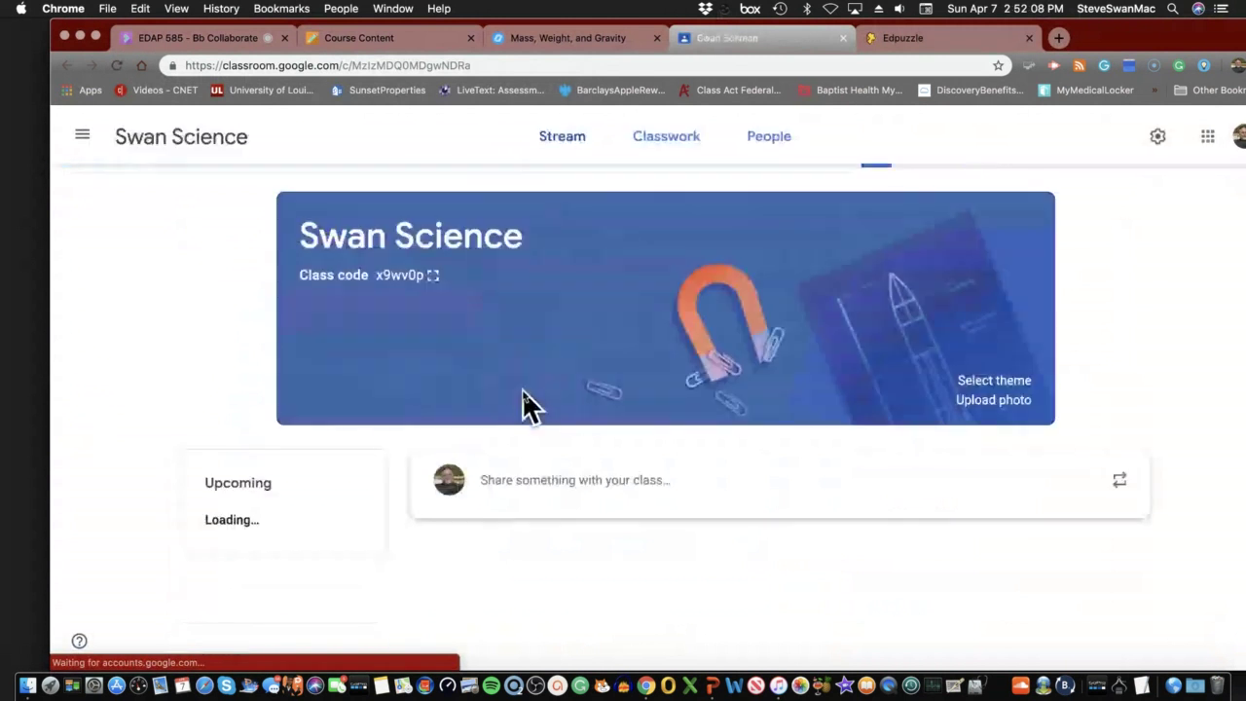
scroll(531, 404, down, 5)
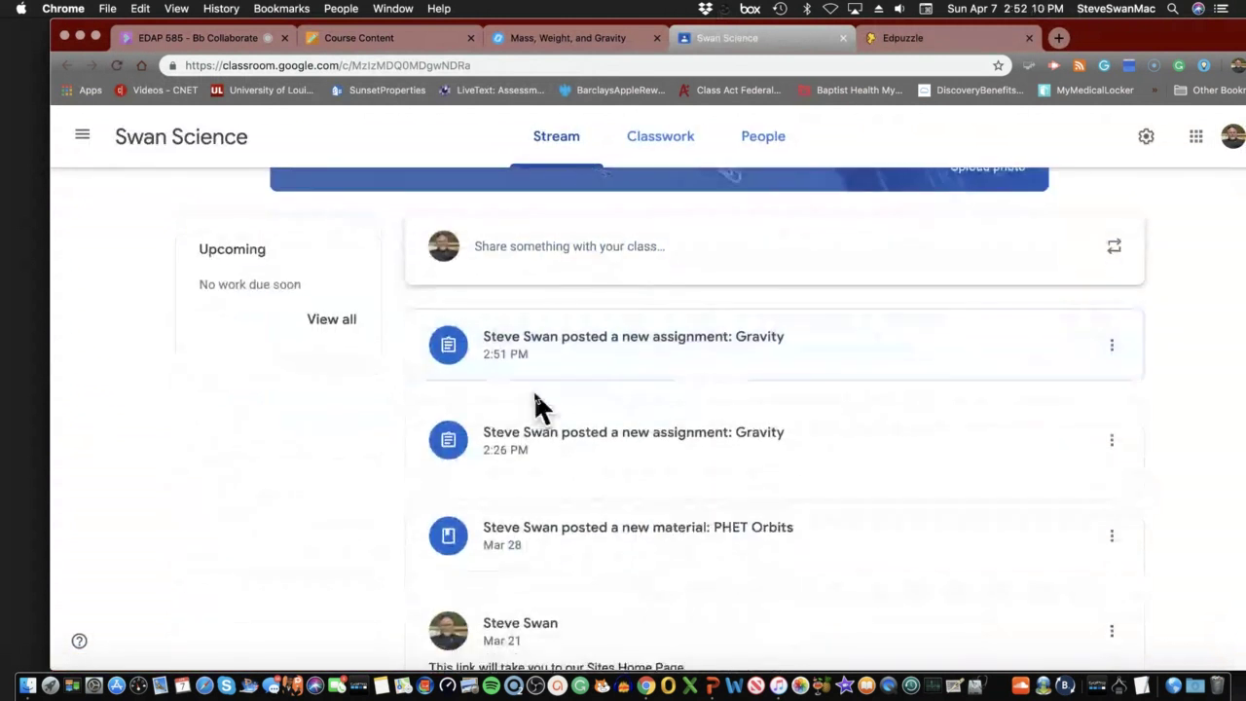
scroll(535, 399, down, 5)
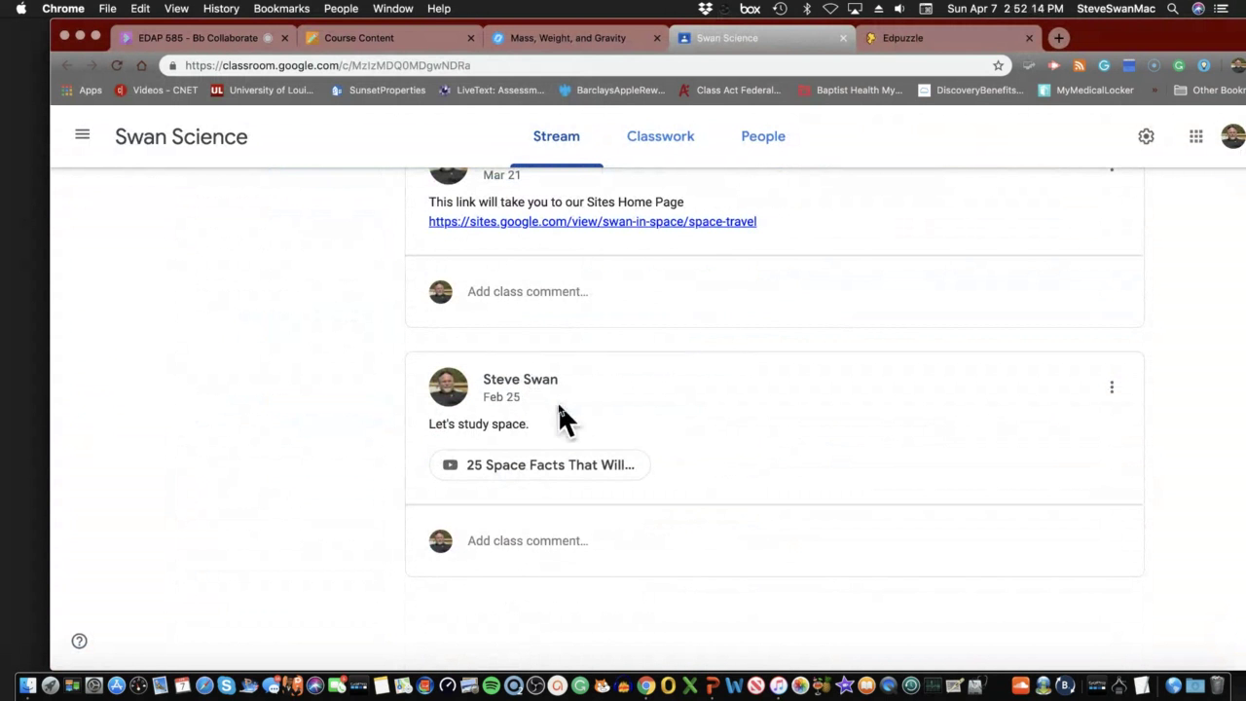
scroll(564, 419, up, 8)
scroll(561, 408, up, 5)
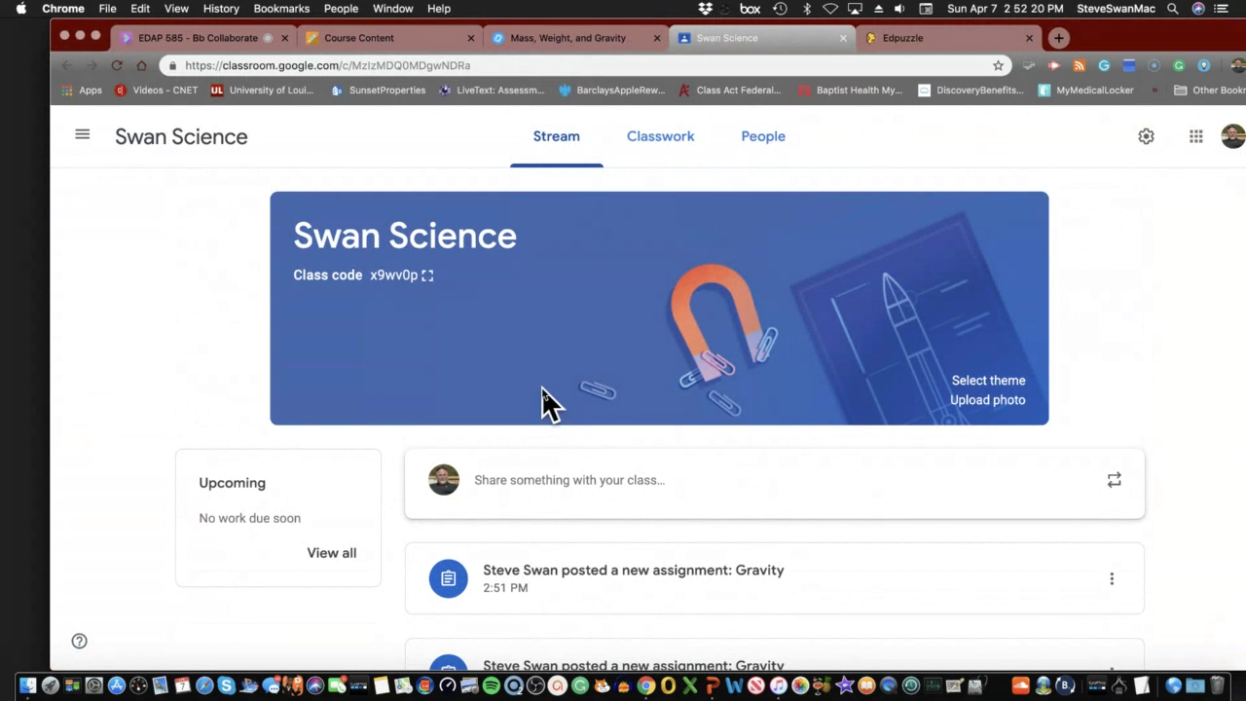
scroll(541, 389, down, 10)
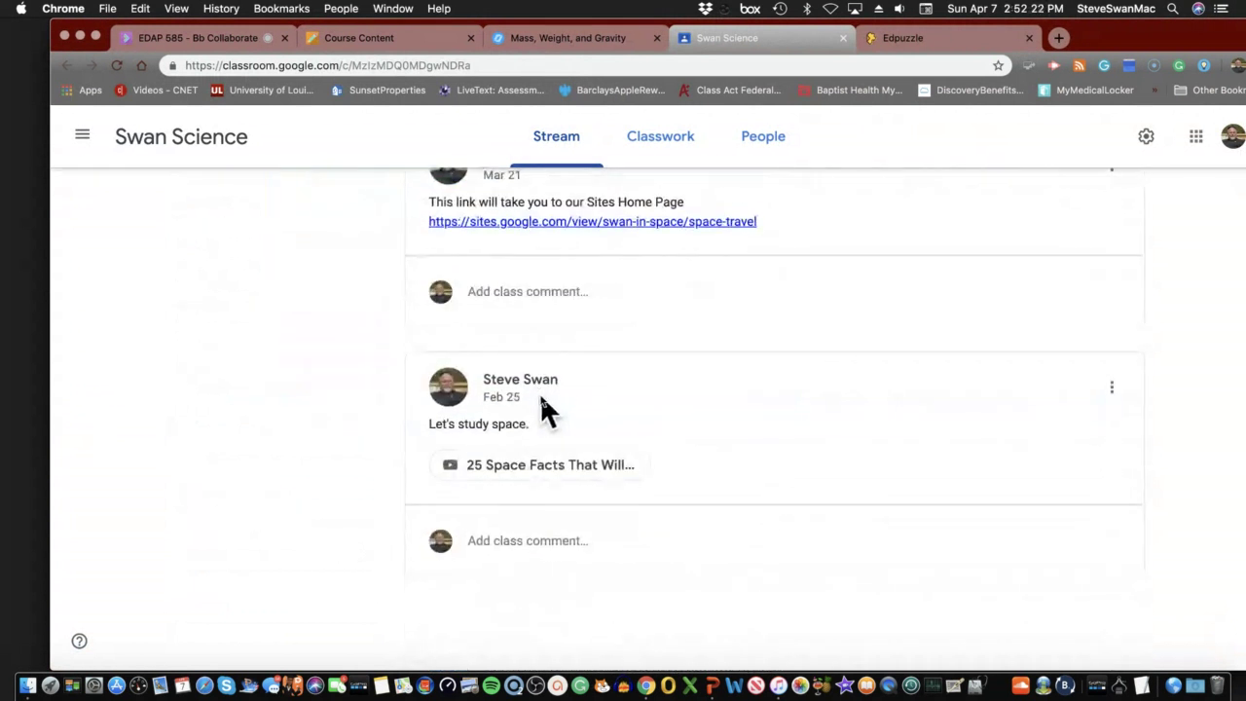
scroll(542, 392, up, 10)
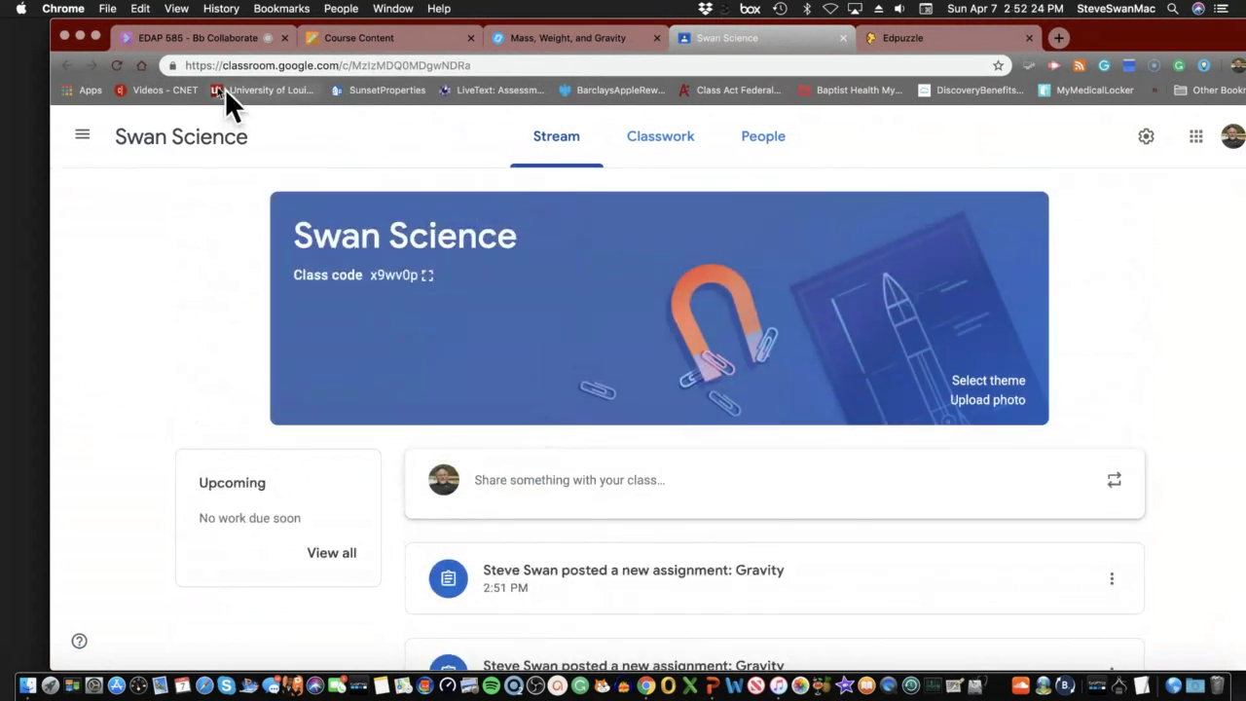
click(118, 65)
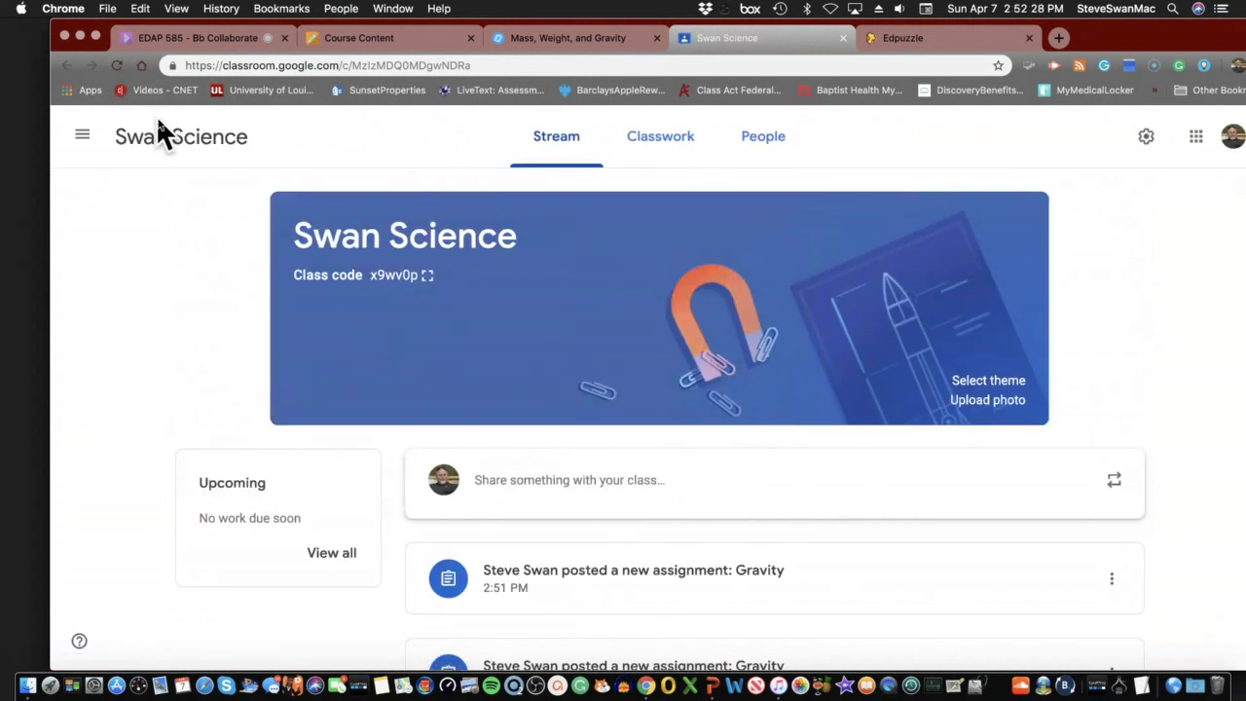
scroll(195, 158, down, 4)
scroll(205, 168, down, 5)
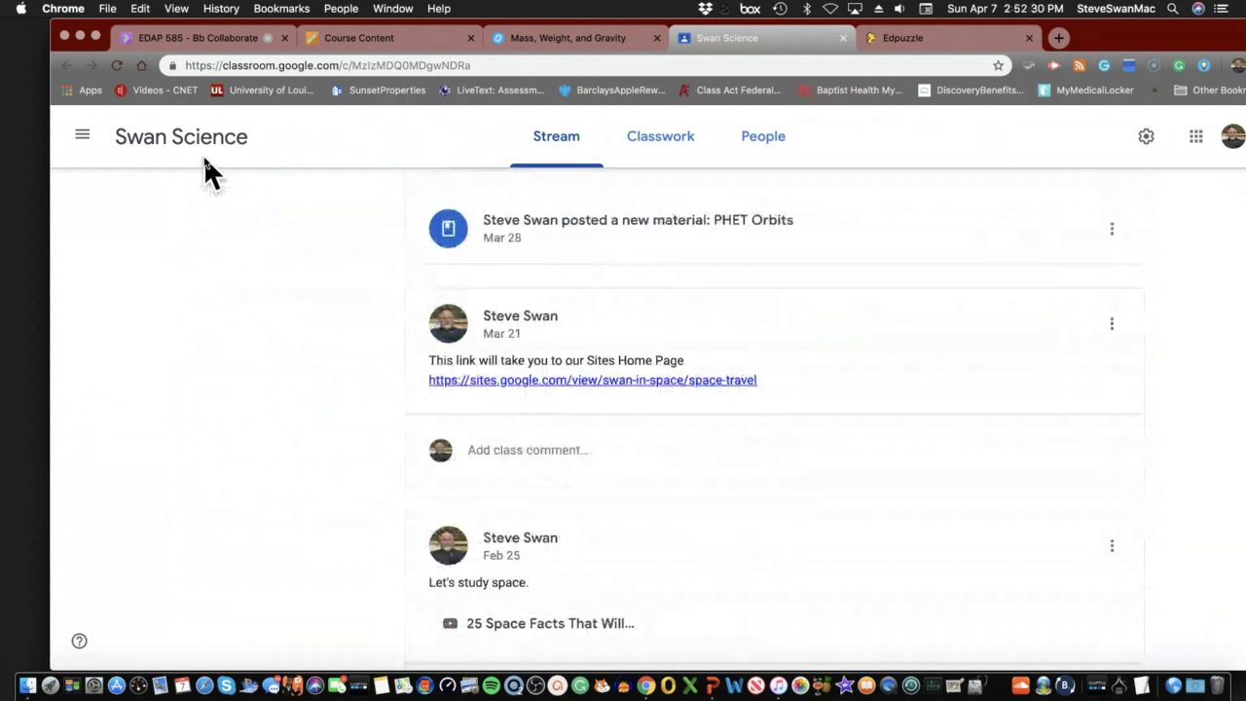
scroll(204, 154, down, 2)
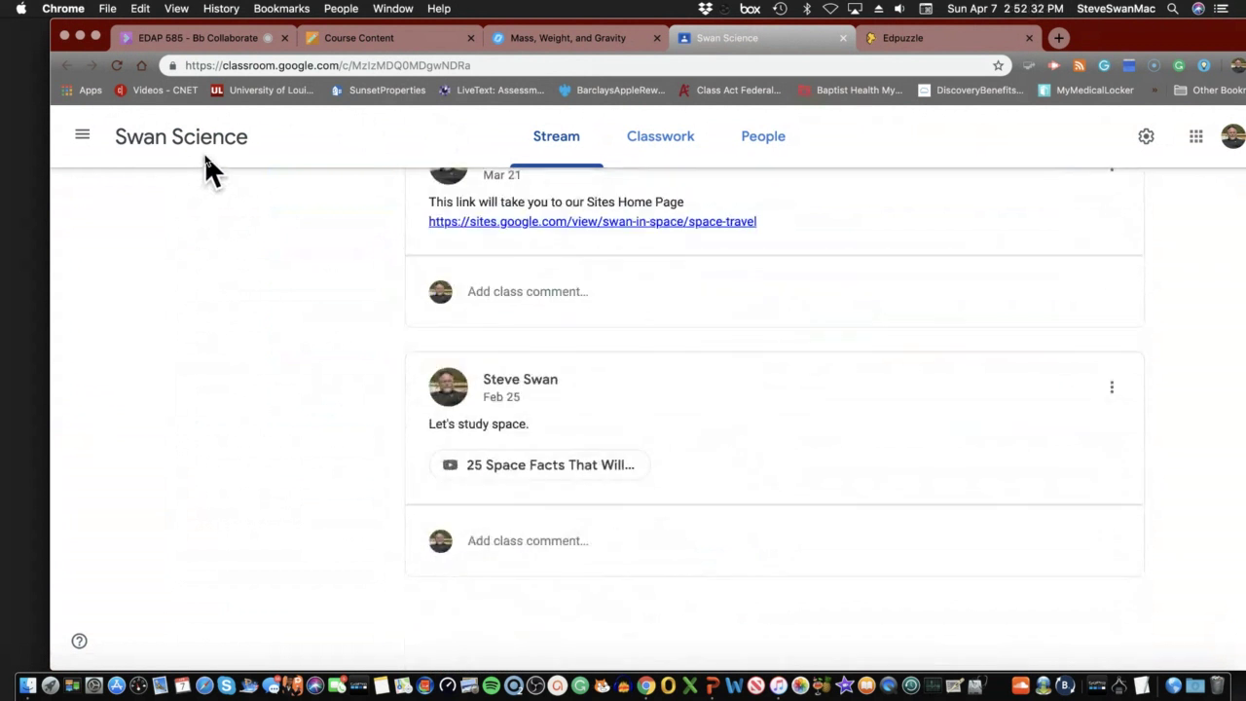
scroll(204, 153, up, 10)
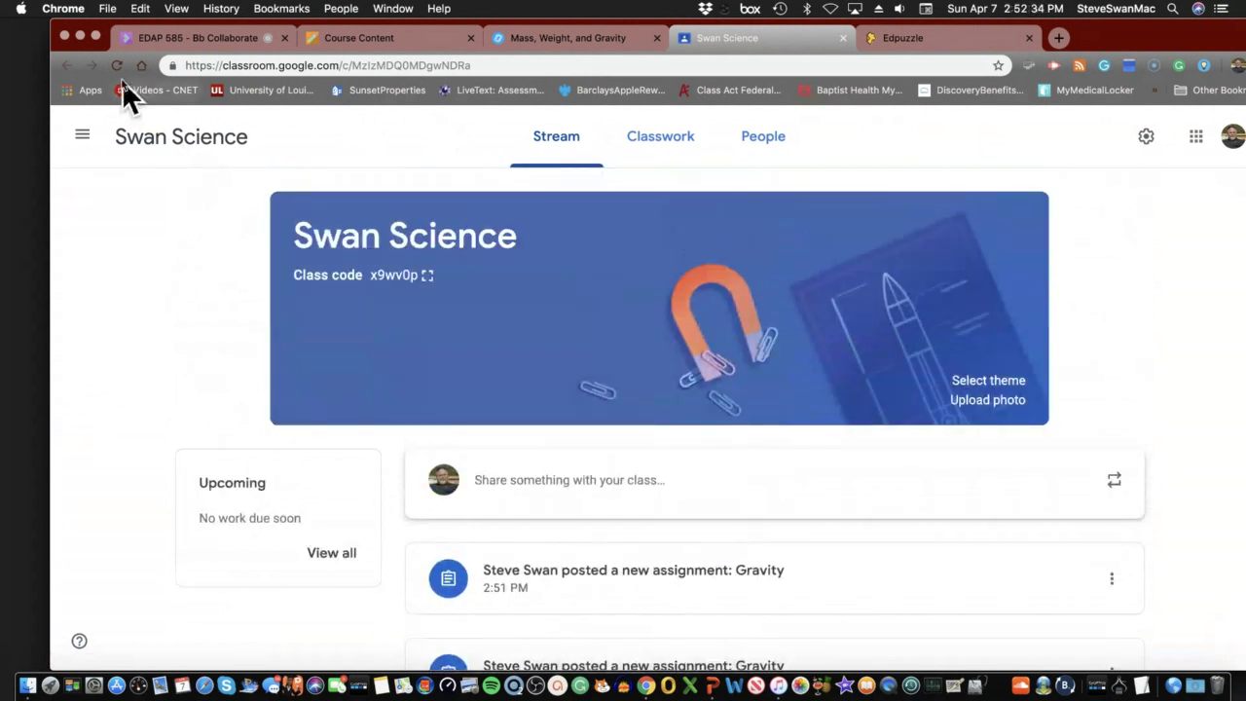
Switch to the EDAP 585 Blackboard Collaborate session and open its session menu.
click(151, 38)
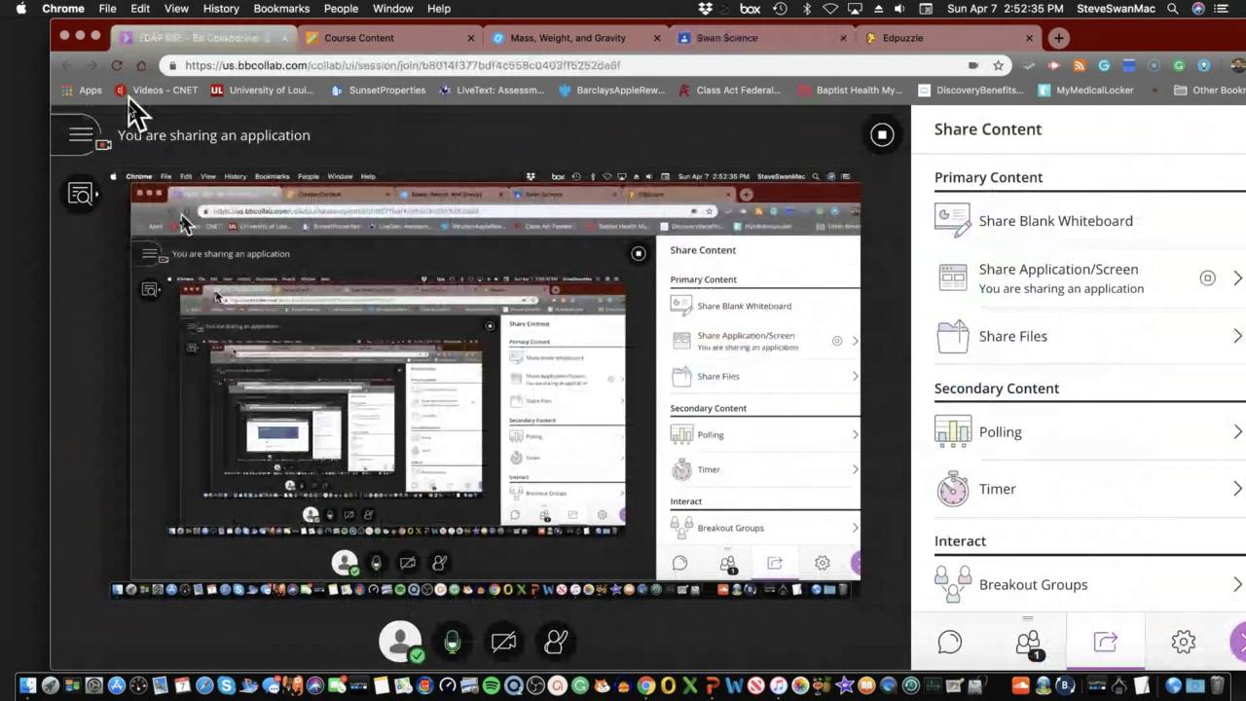
click(85, 142)
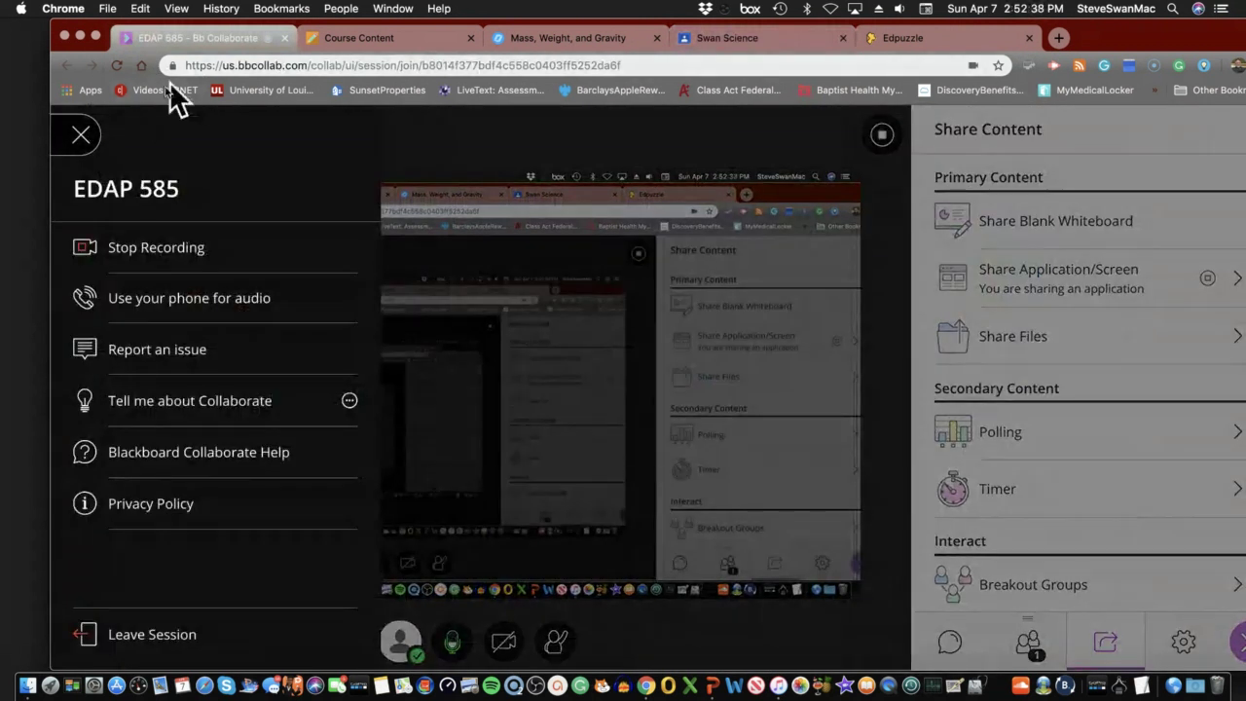
Return to the Nearpod lesson, dismiss its join code and open the original lesson for editing, accepting the loss of the active code.
click(378, 43)
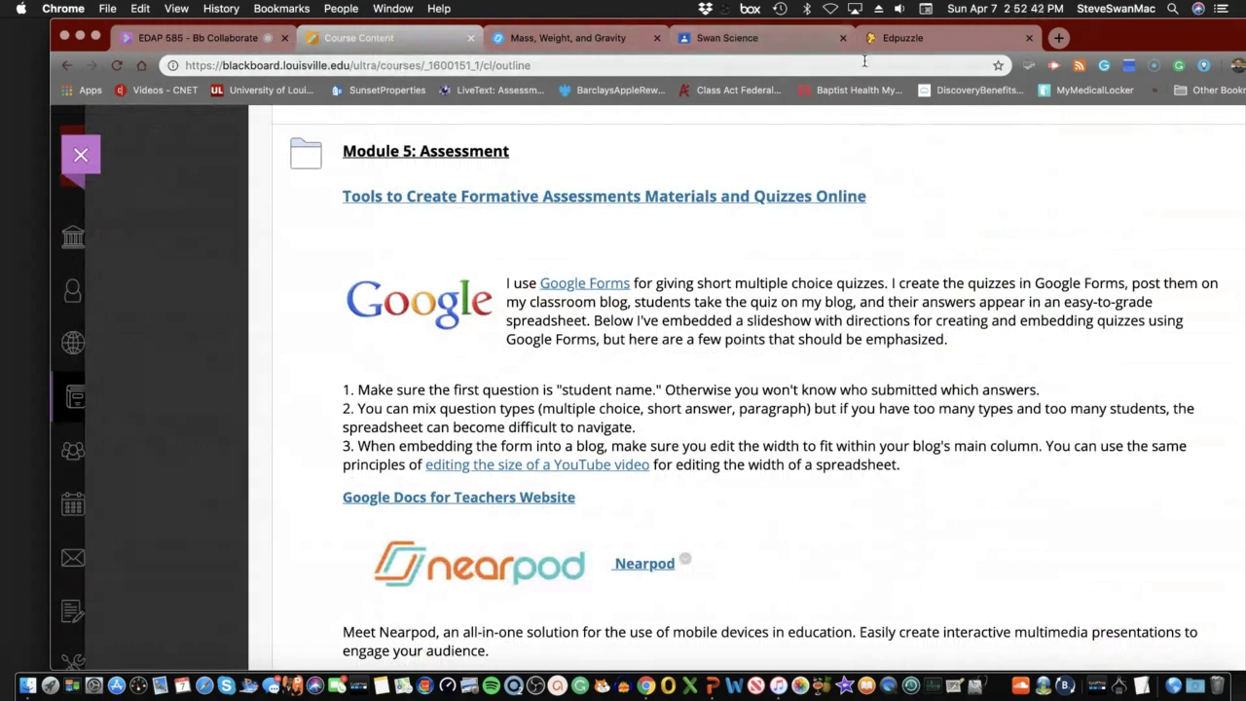
click(594, 35)
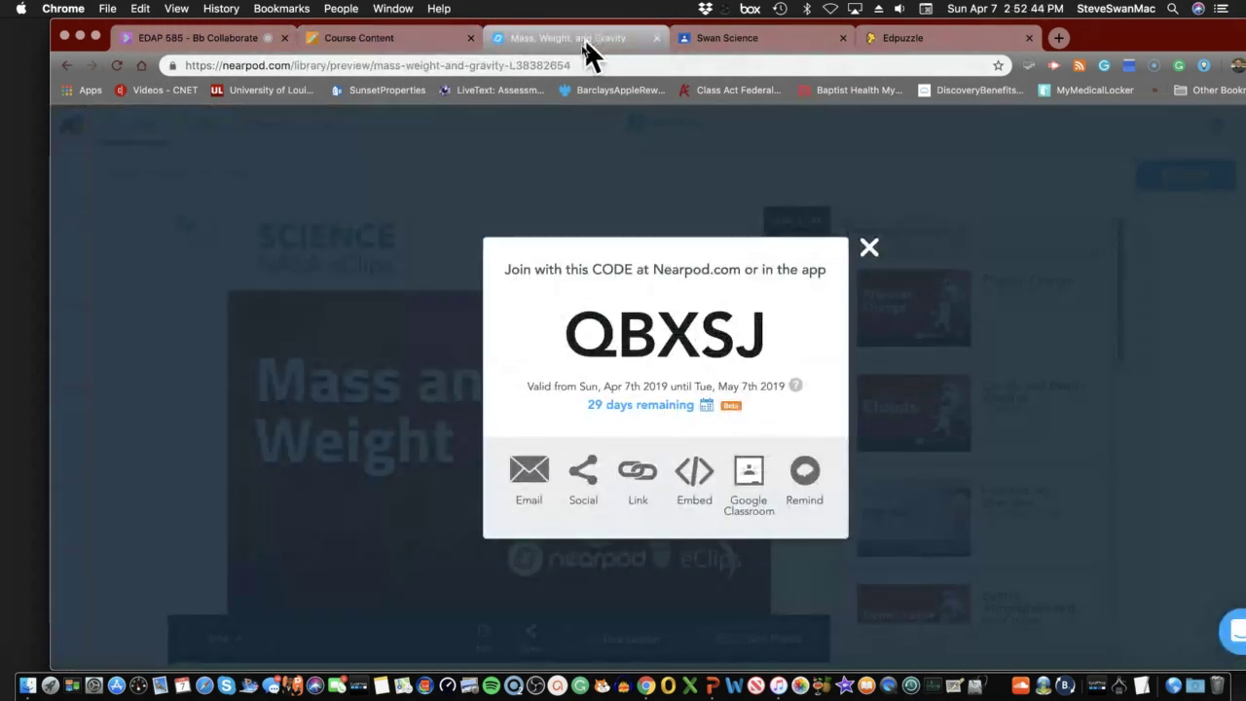
click(868, 248)
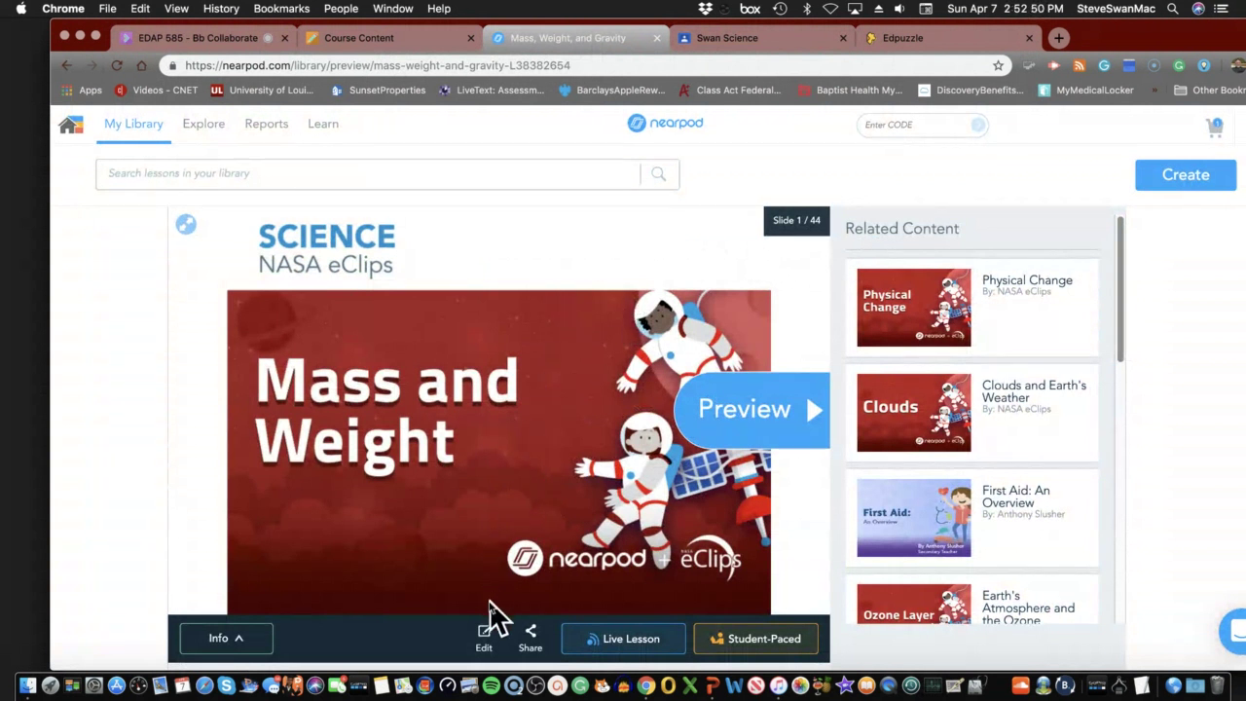
click(486, 639)
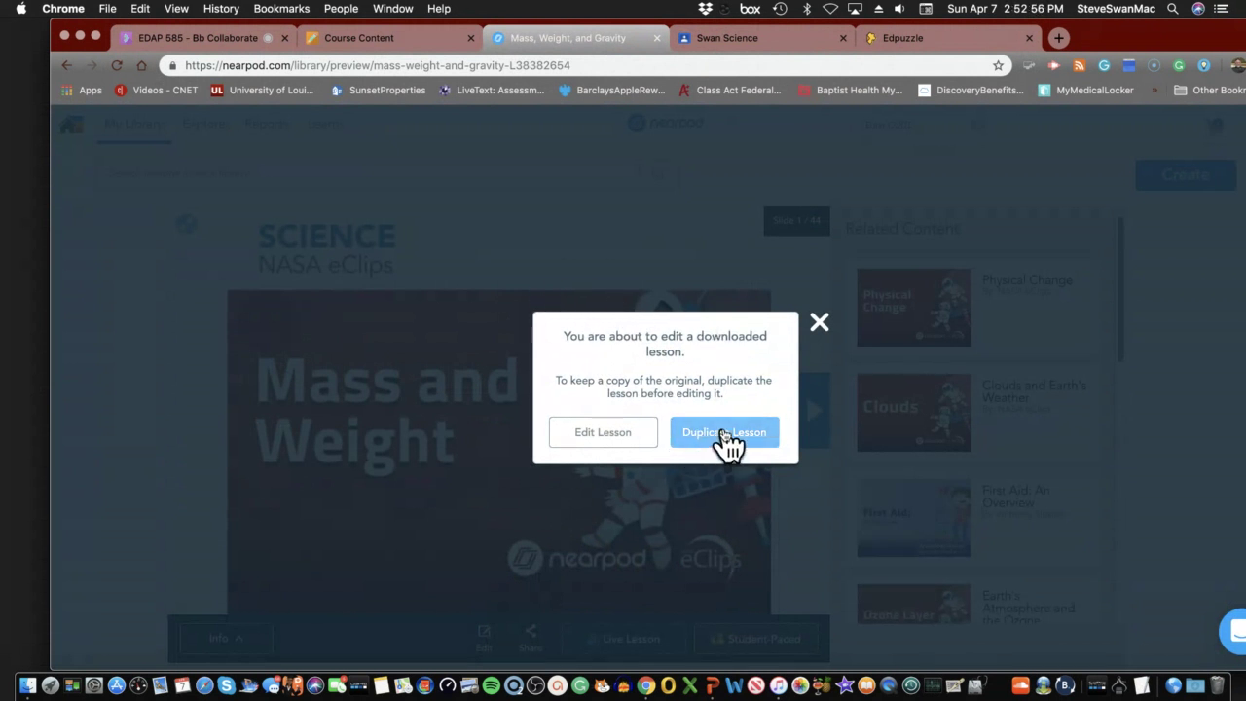
click(592, 440)
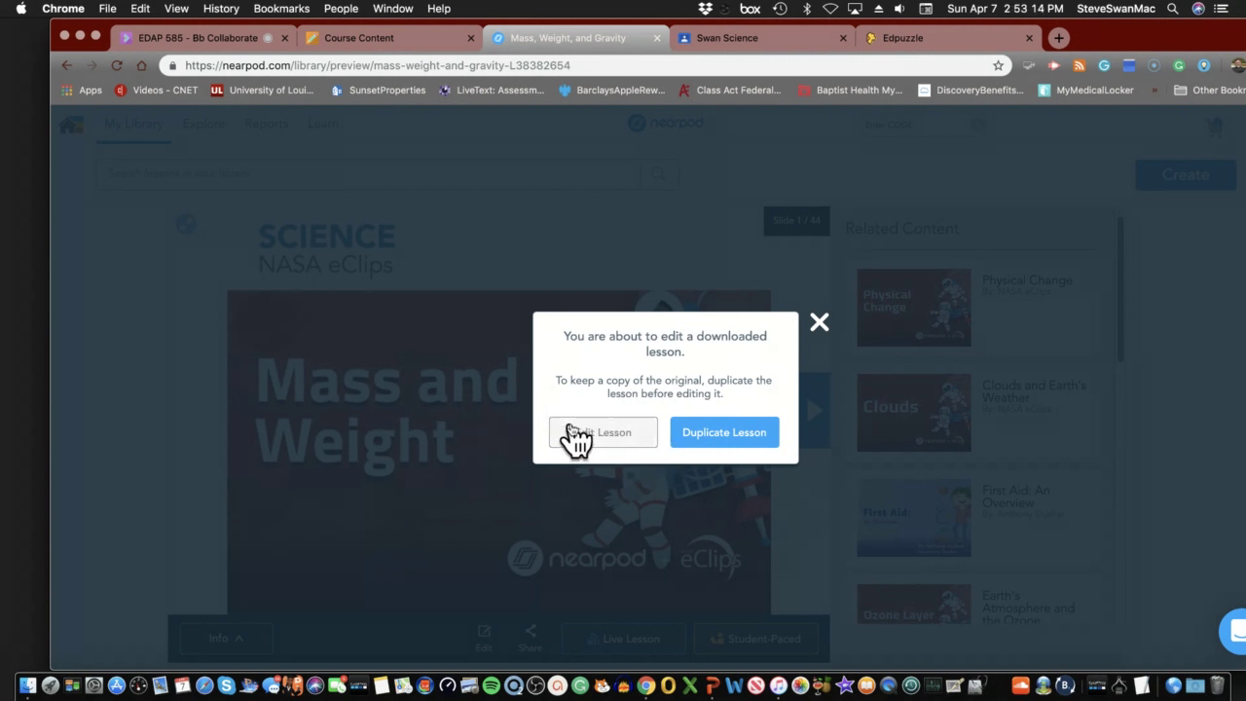
click(614, 440)
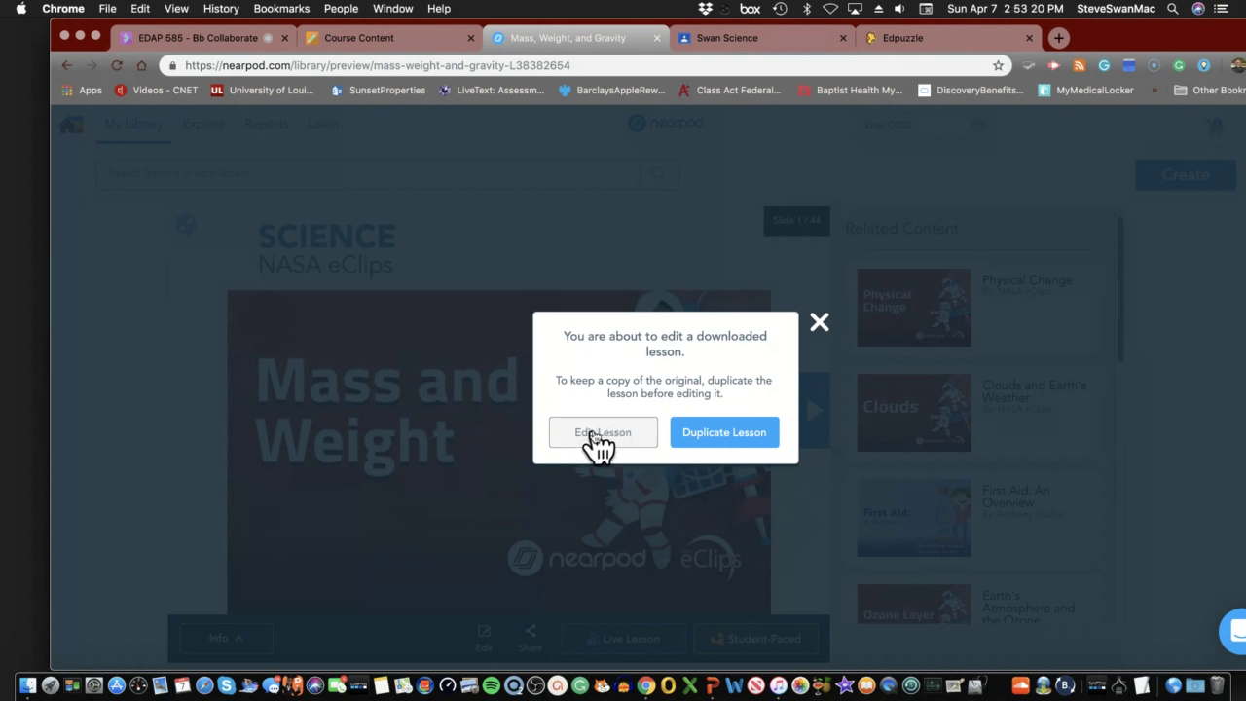
click(615, 435)
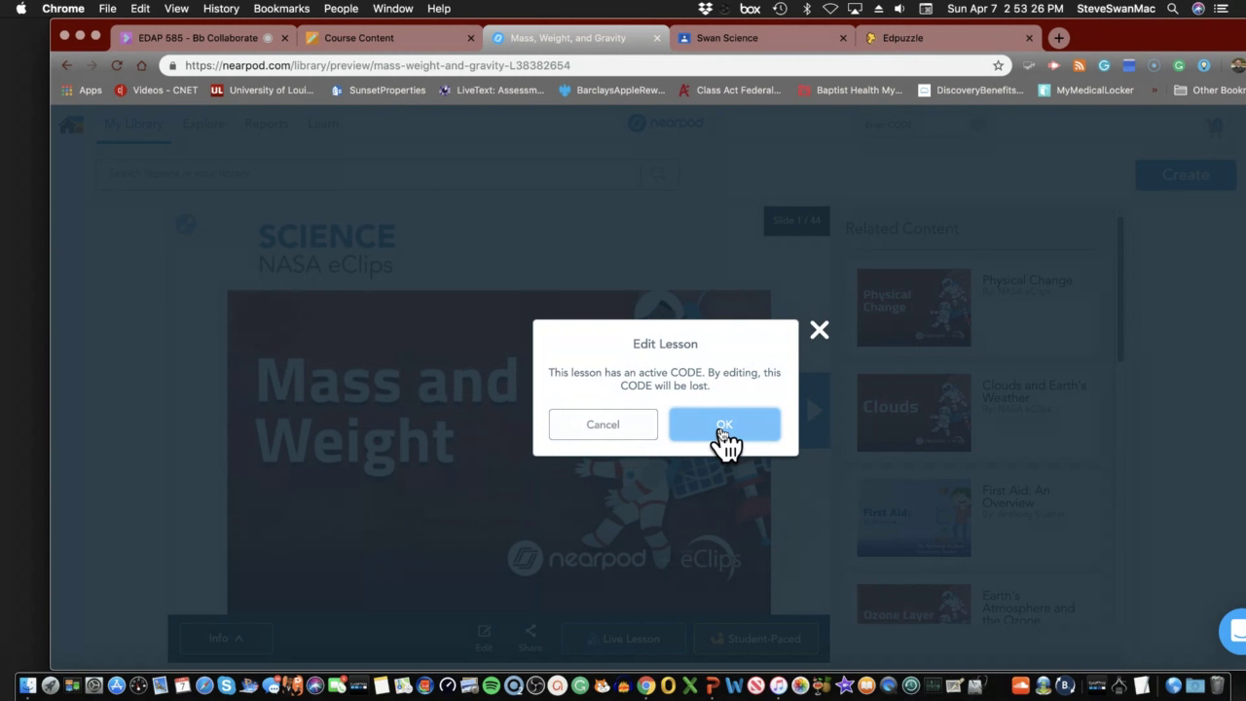
click(723, 427)
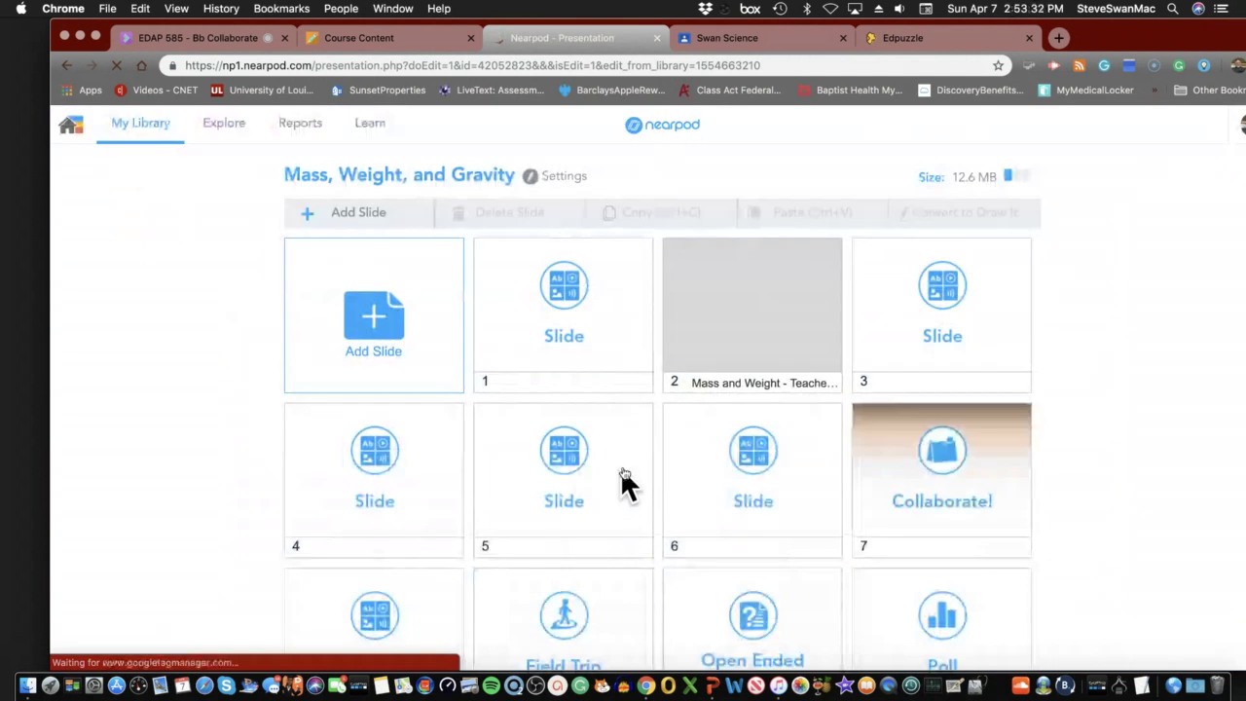
Look over the lesson's slides, start adding a new slide and choose a Quiz from the activity types.
scroll(624, 576, down, 10)
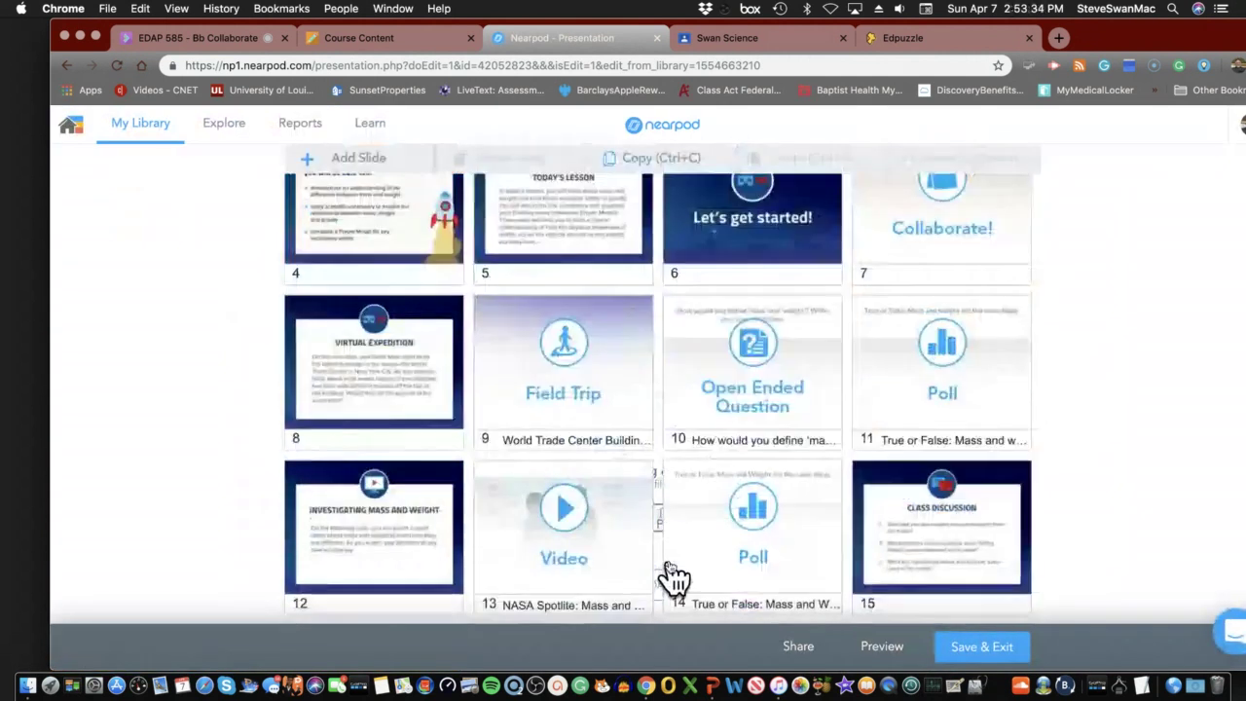
scroll(674, 574, down, 15)
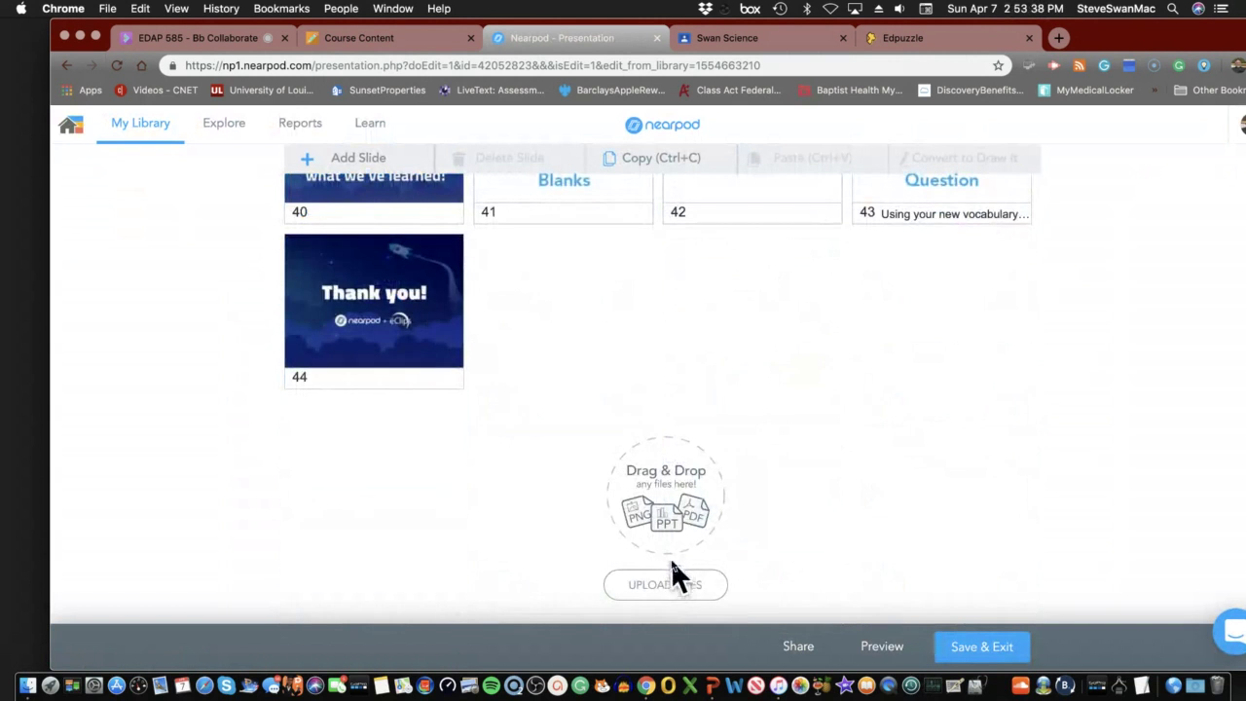
scroll(670, 560, up, 5)
scroll(667, 567, up, 15)
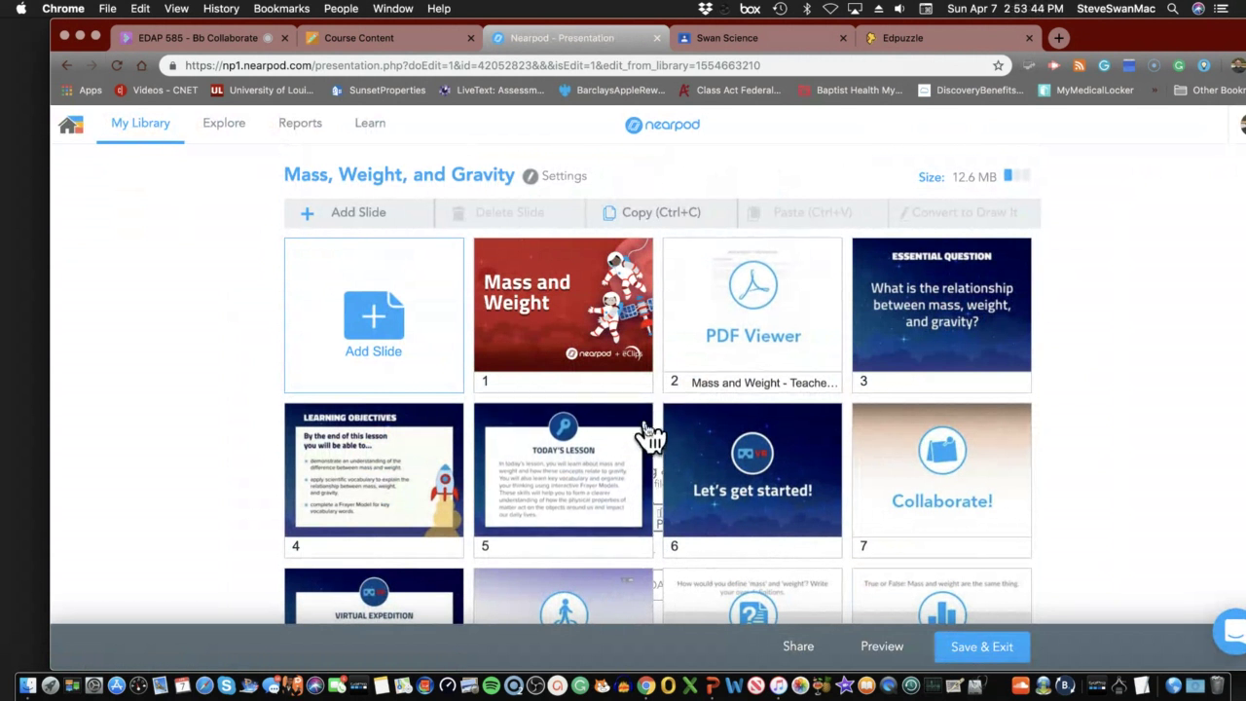
mouse_move(746, 314)
mouse_down()
mouse_move(565, 298)
mouse_move(751, 325)
mouse_up()
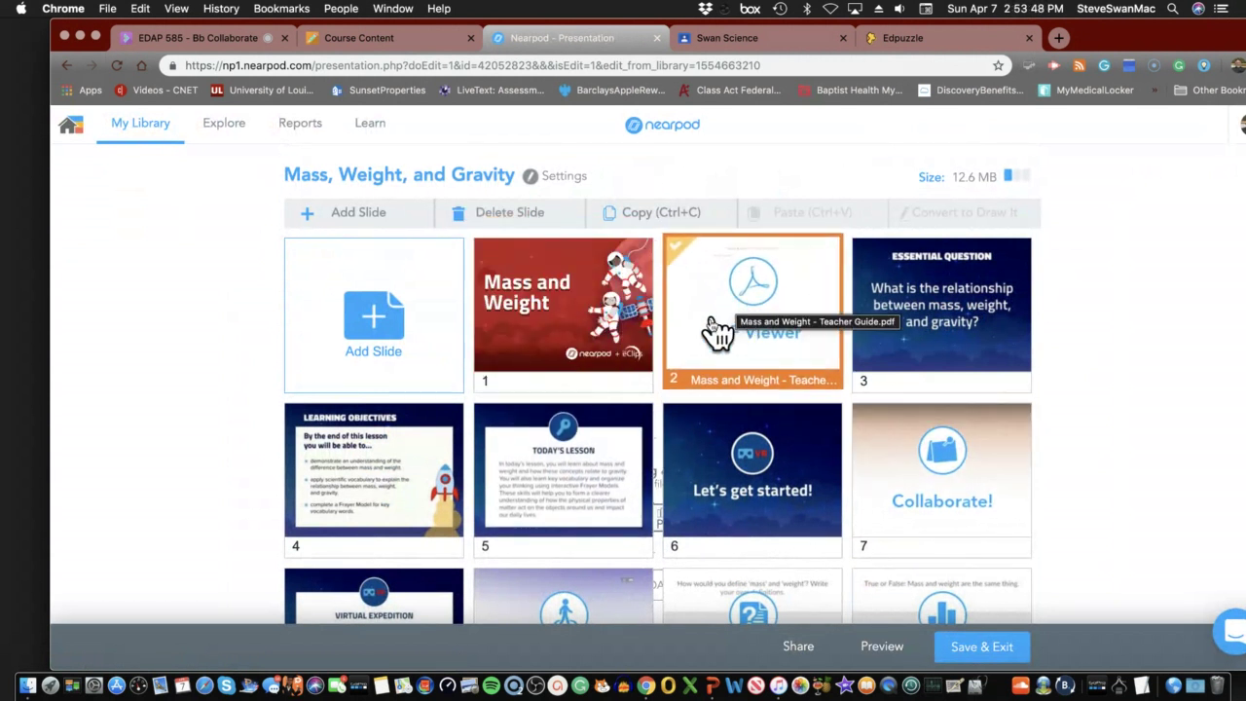
click(385, 326)
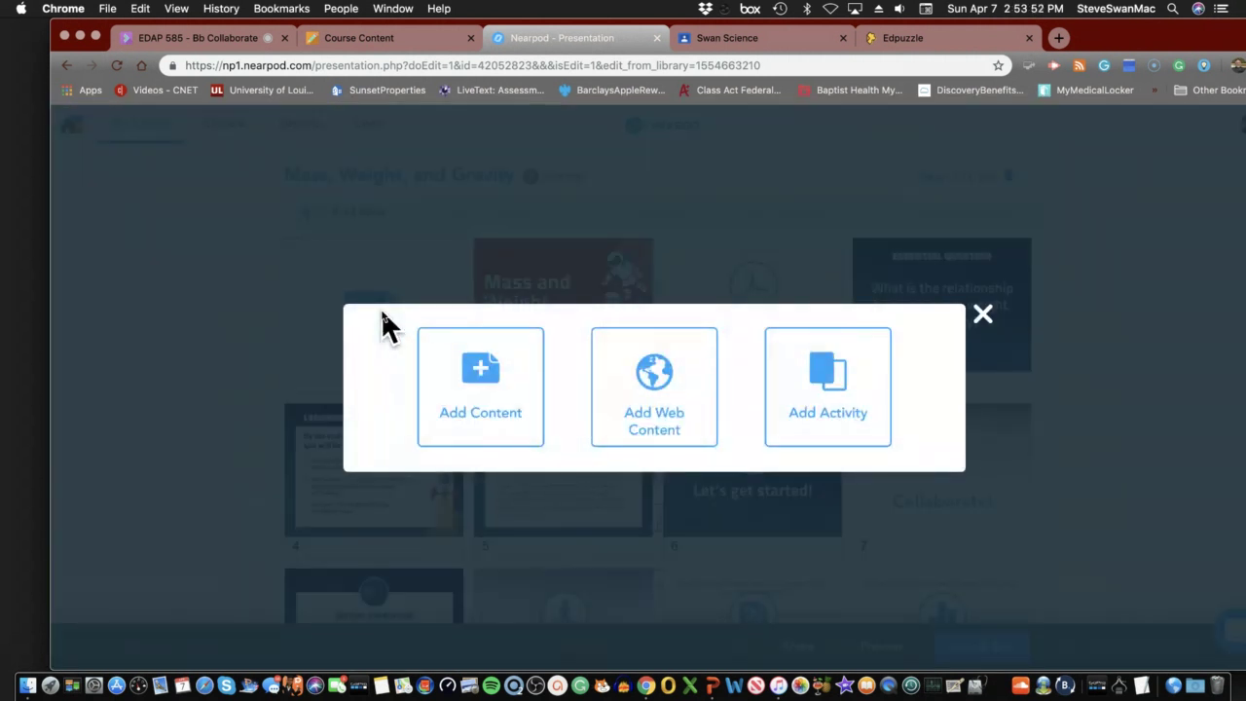
click(837, 385)
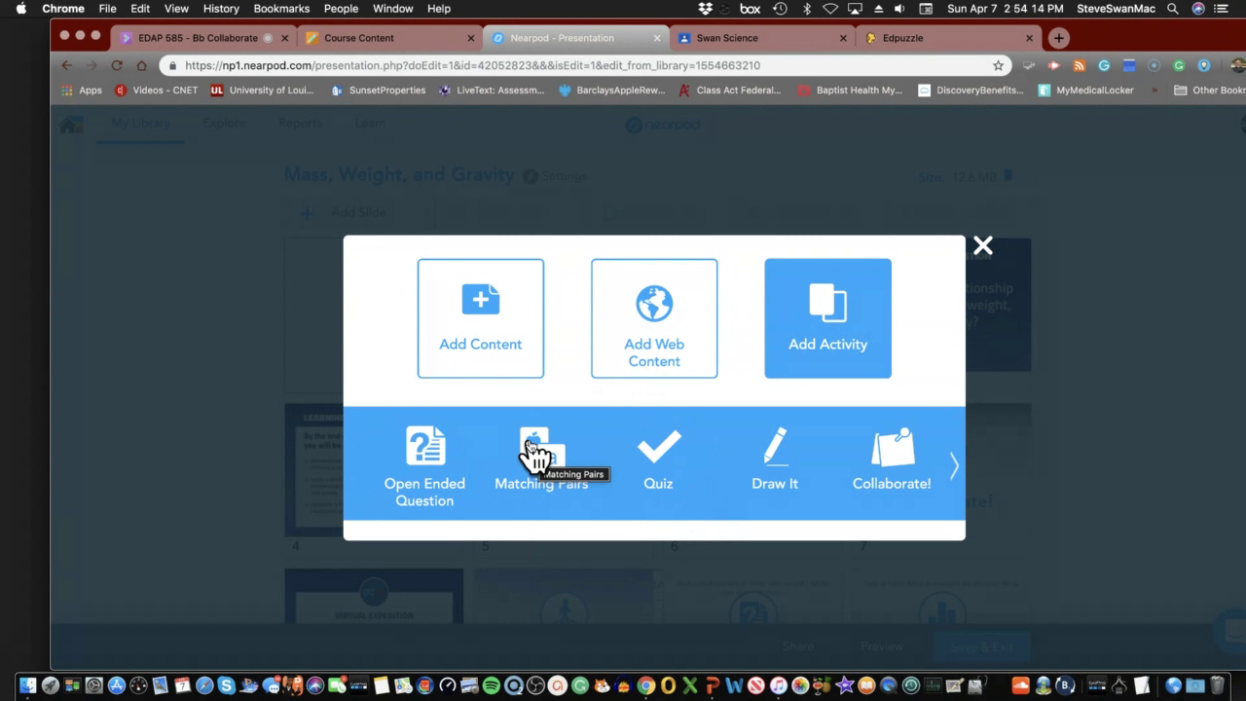
click(957, 472)
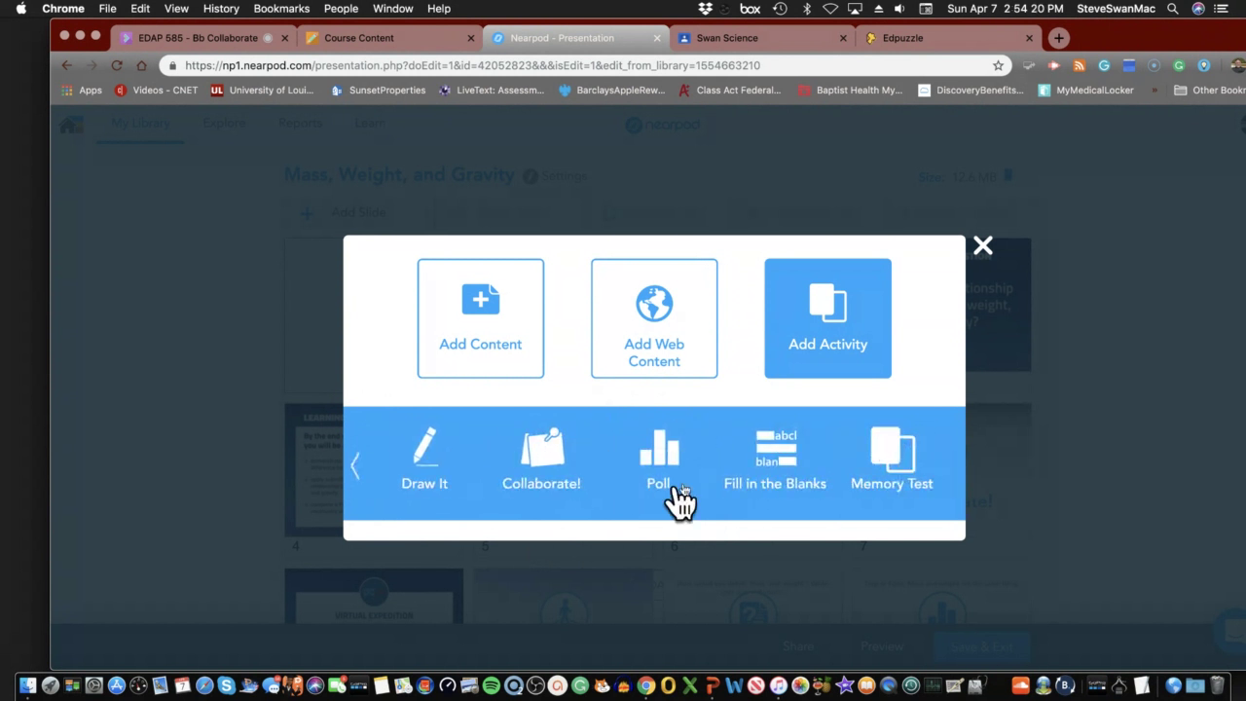
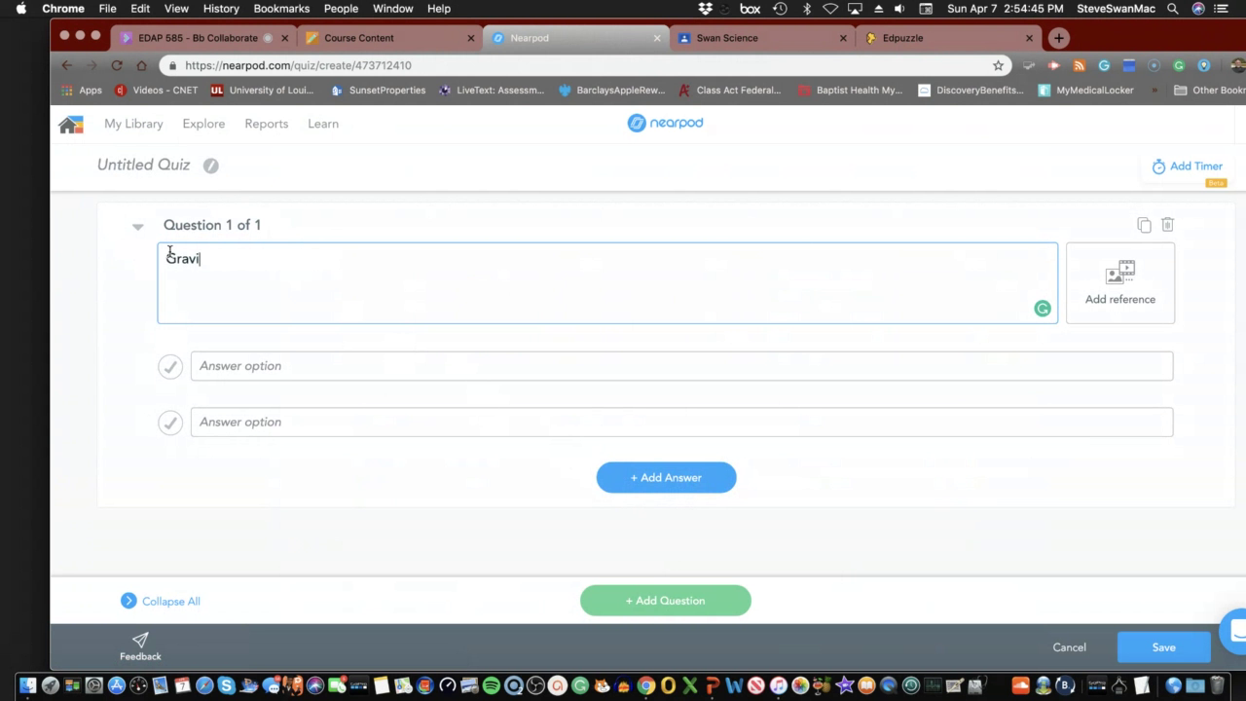
Enter the quiz question "Gravity is defined as" with answer options "Attraction" and "Serious", and mark the first option as correct.
text(s defined as)
click(222, 370)
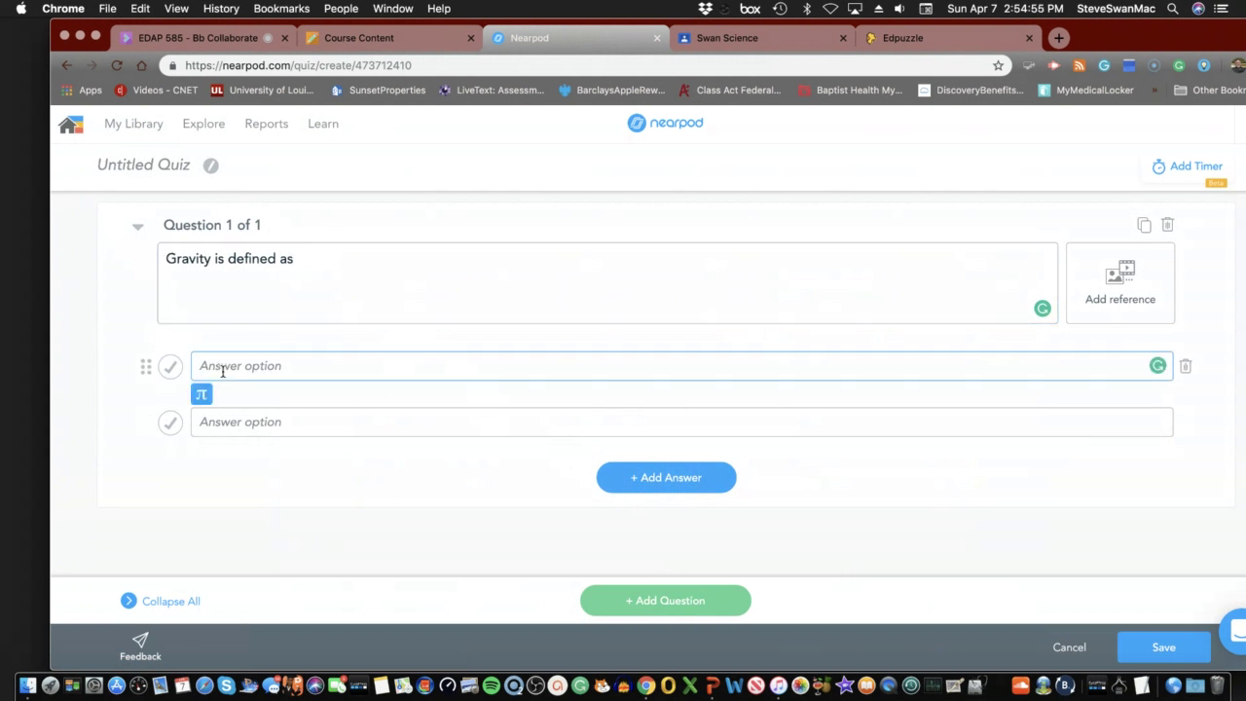
text(Attration)
click(224, 428)
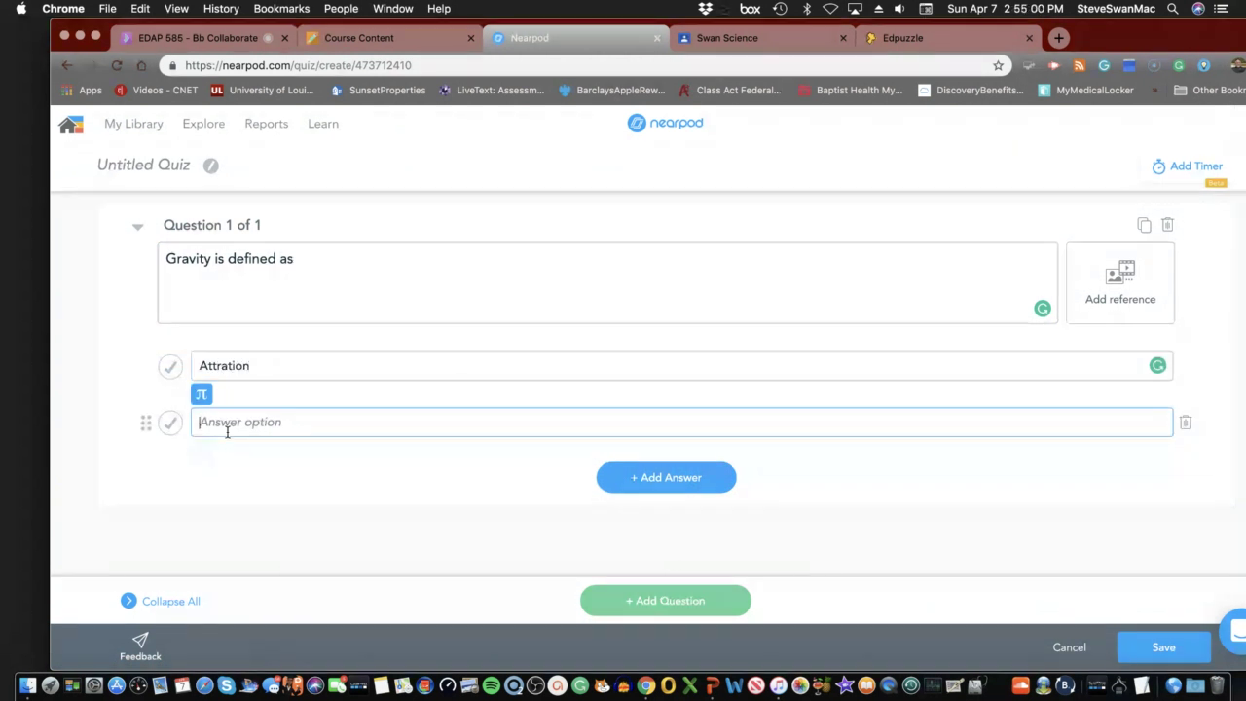
text(Se)
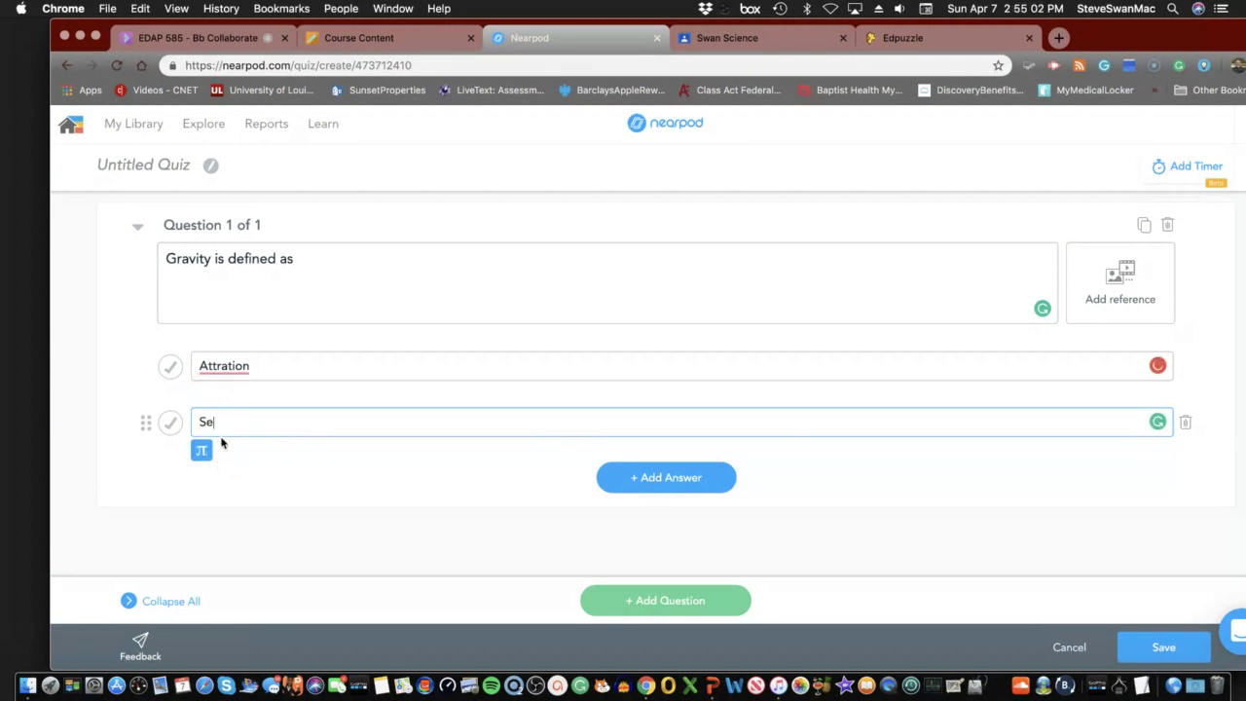
text(rioui)
mouse_move(223, 368)
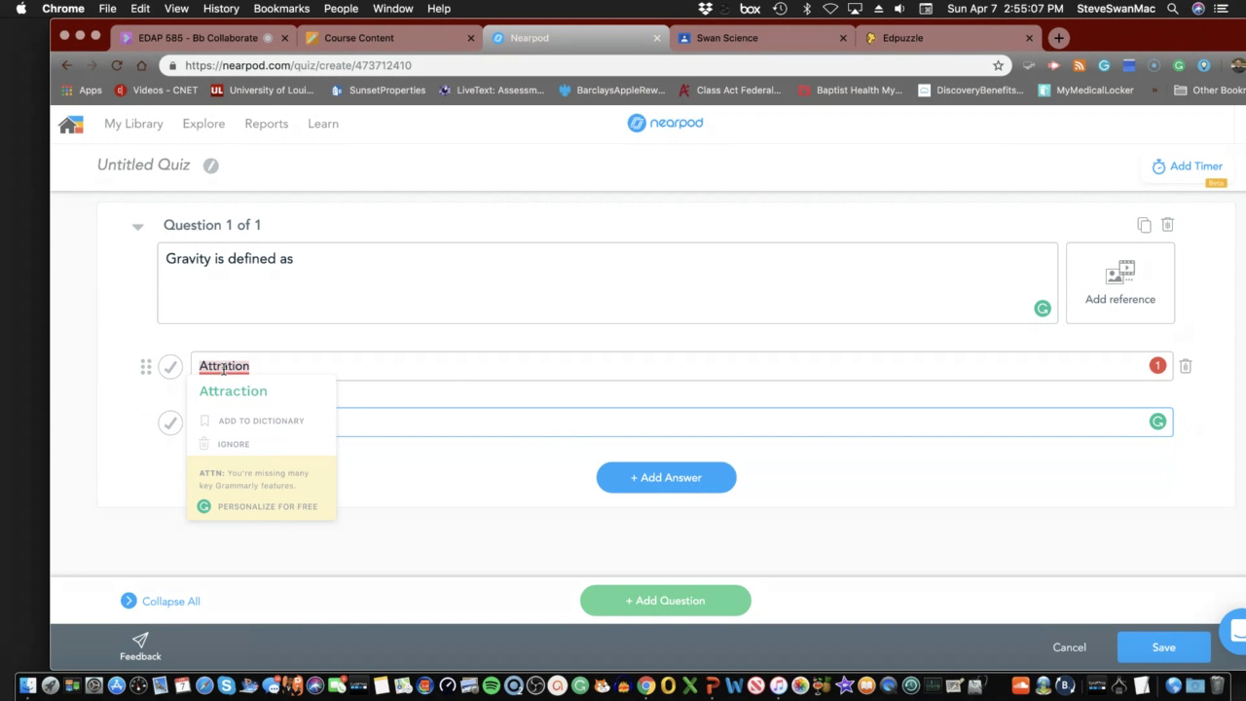
click(237, 392)
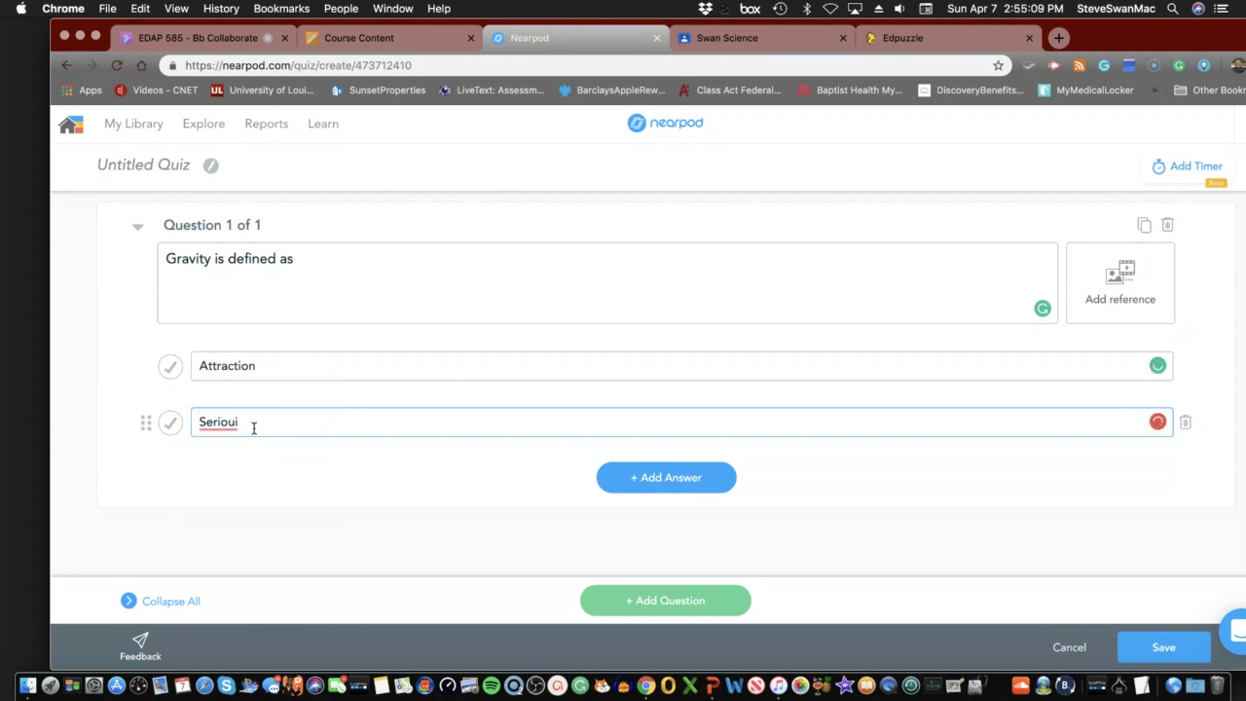
key(BackSpace)
text(s)
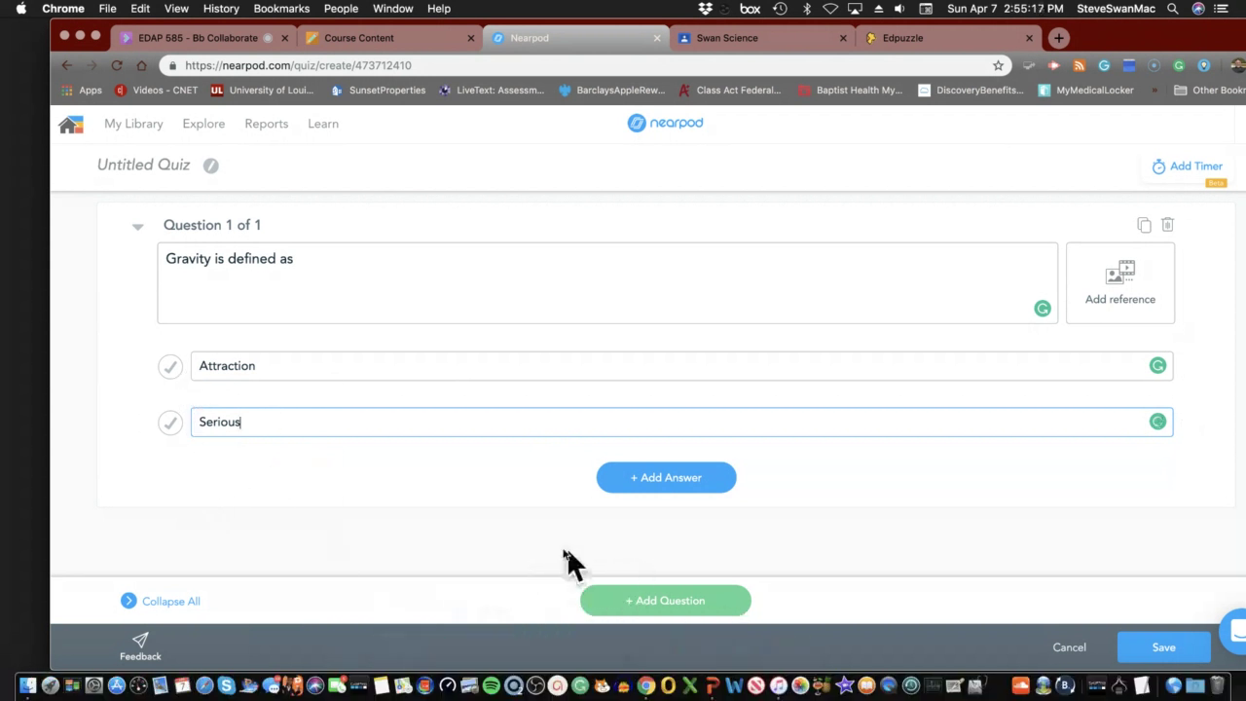
click(173, 371)
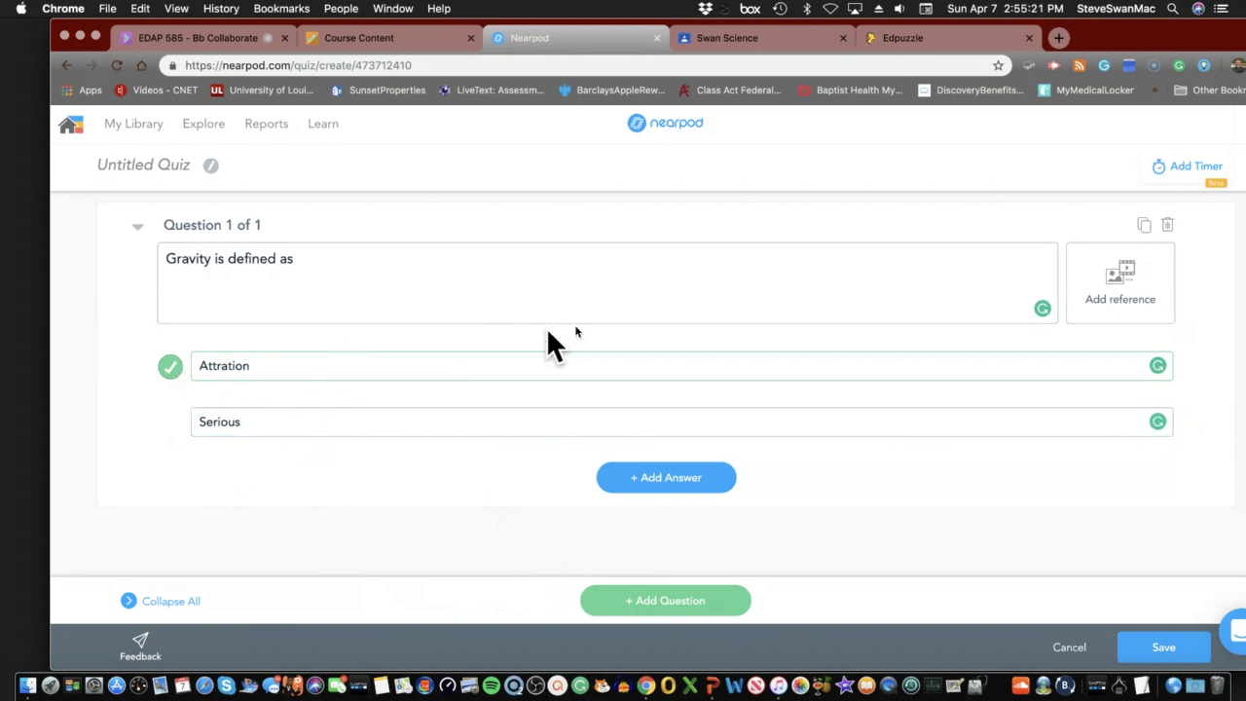
Start adding a video reference to the quiz question and search YouTube for "Gravity Explained".
click(1120, 283)
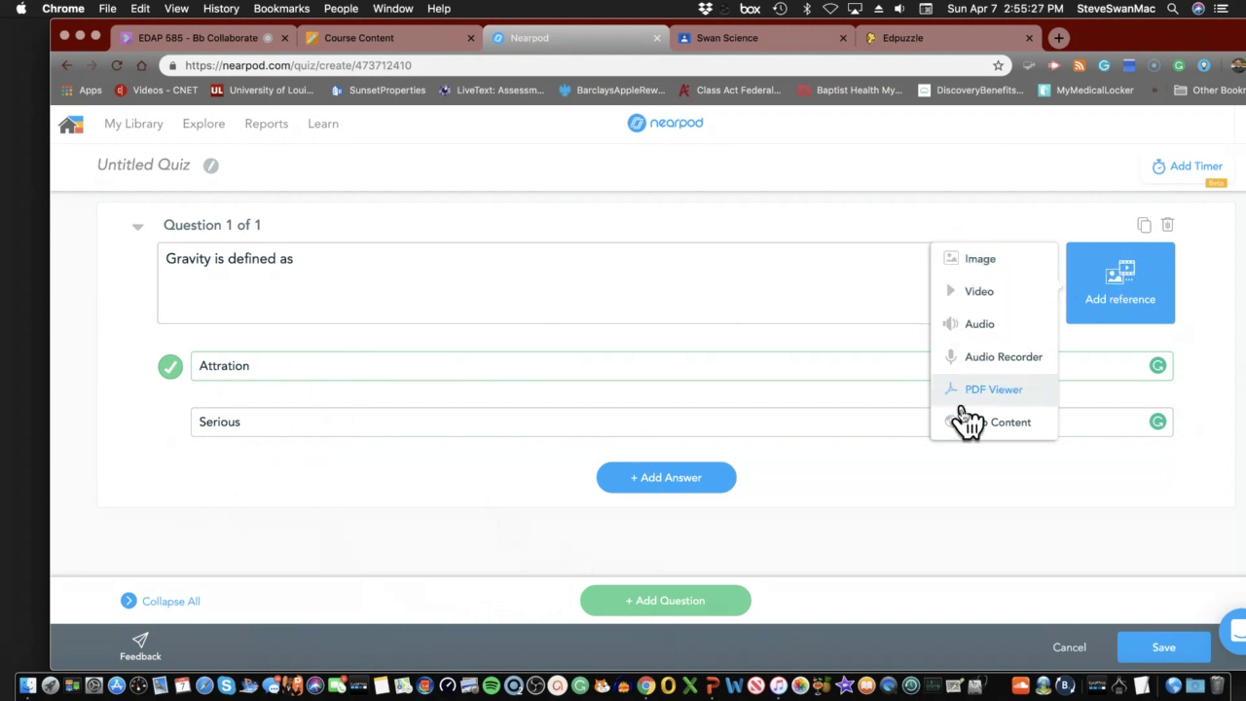
click(981, 292)
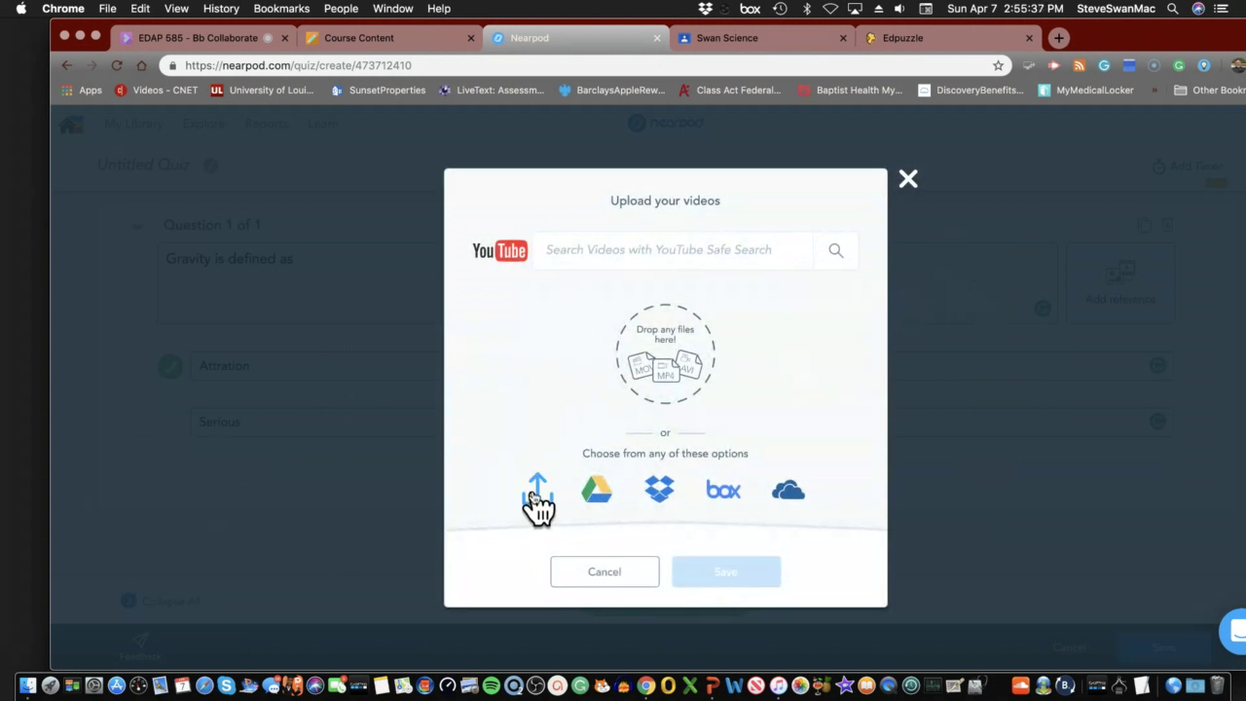
click(641, 251)
text(Gravi)
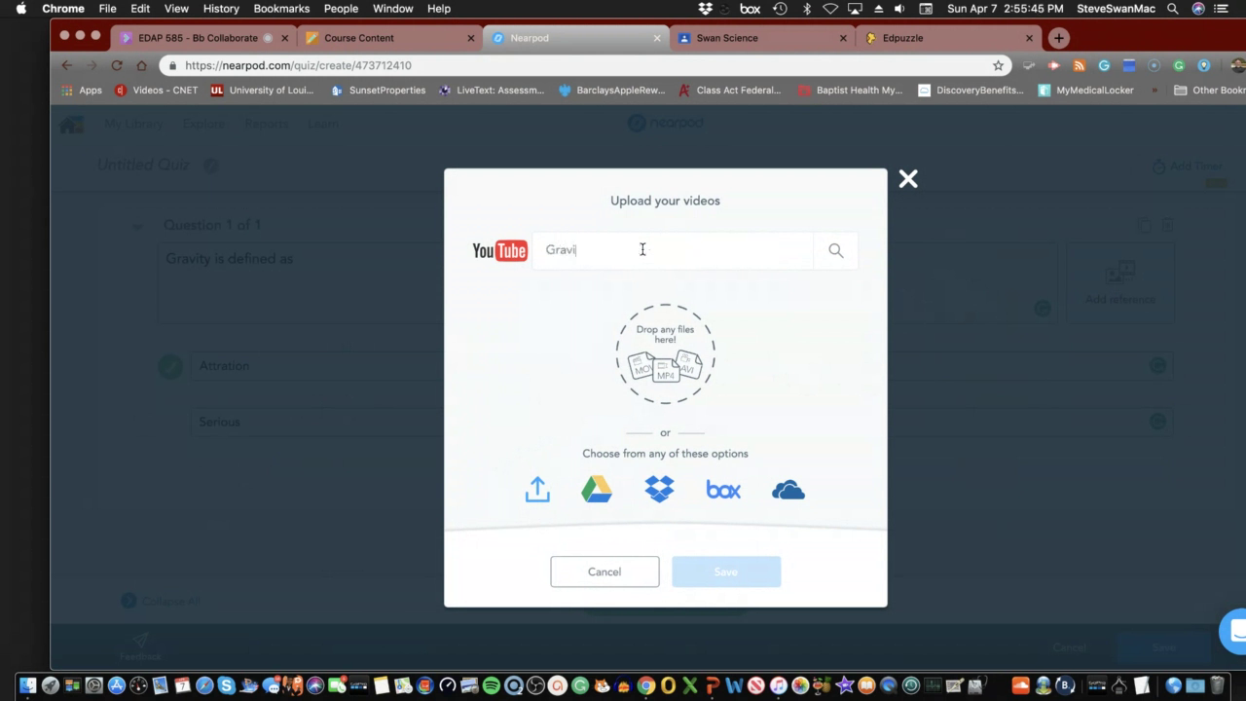
text(ty Explained)
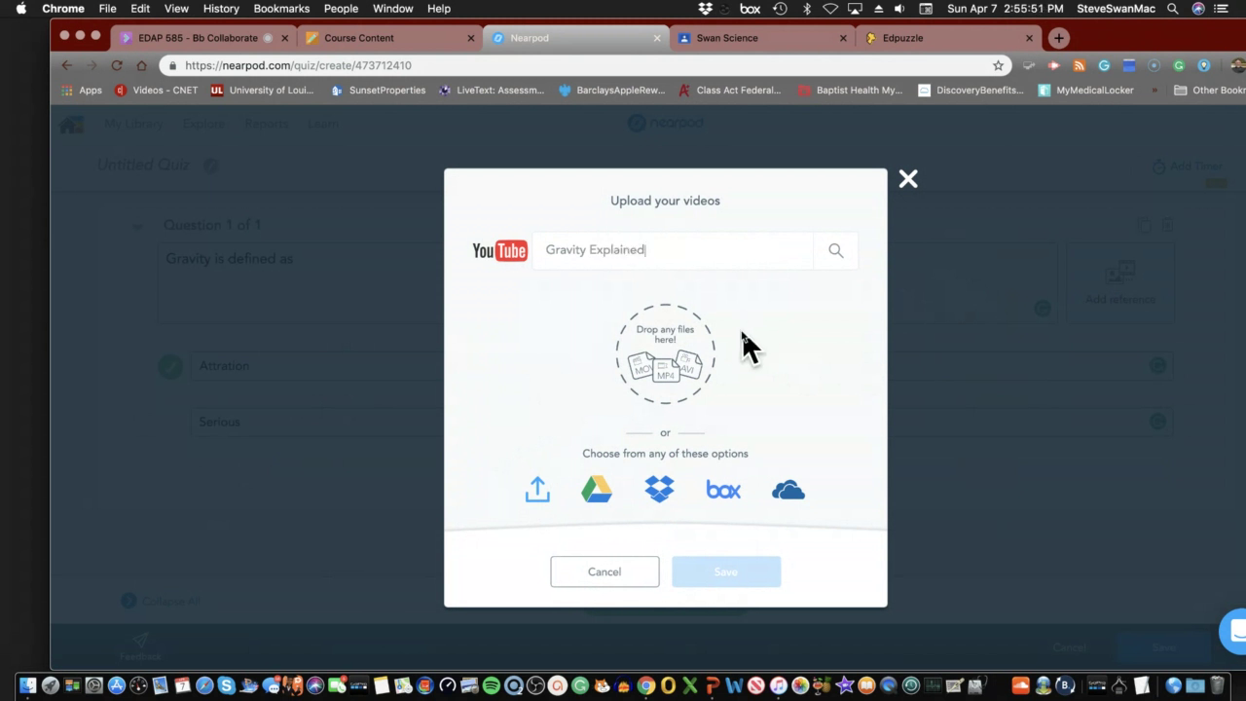
key(Return)
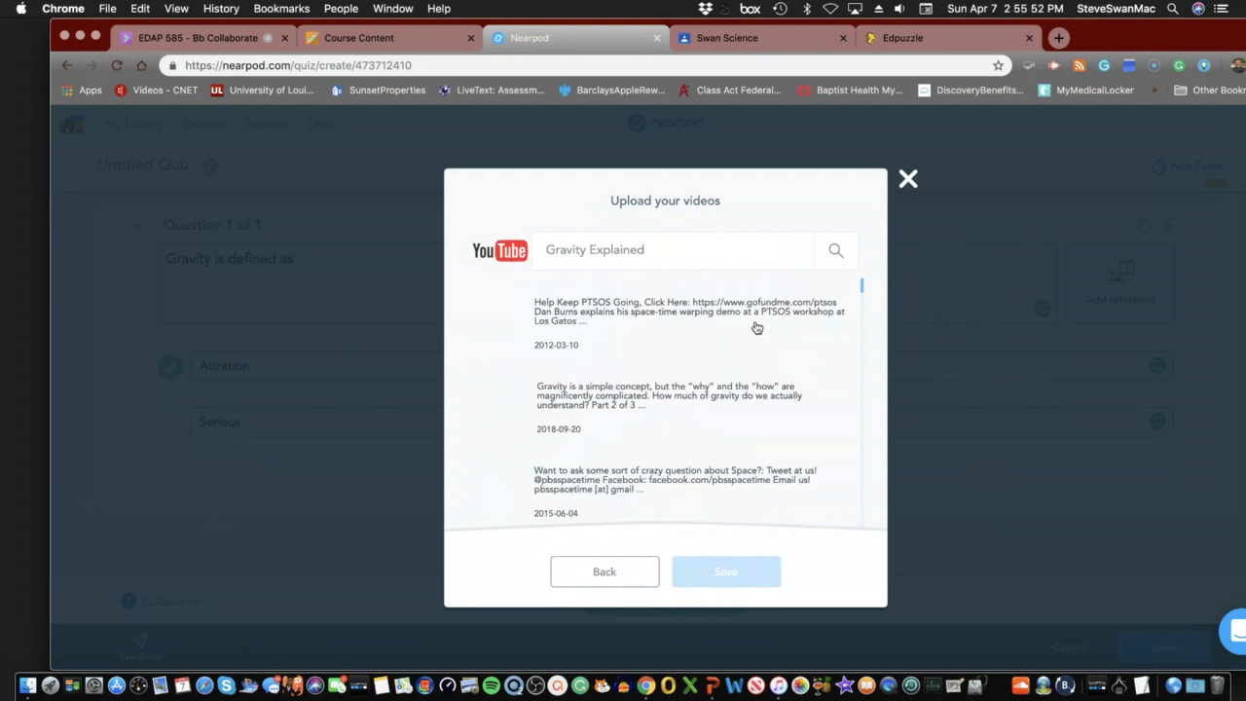
Attach the video "How Does Gravity Work?" to the quiz question.
scroll(693, 413, down, 5)
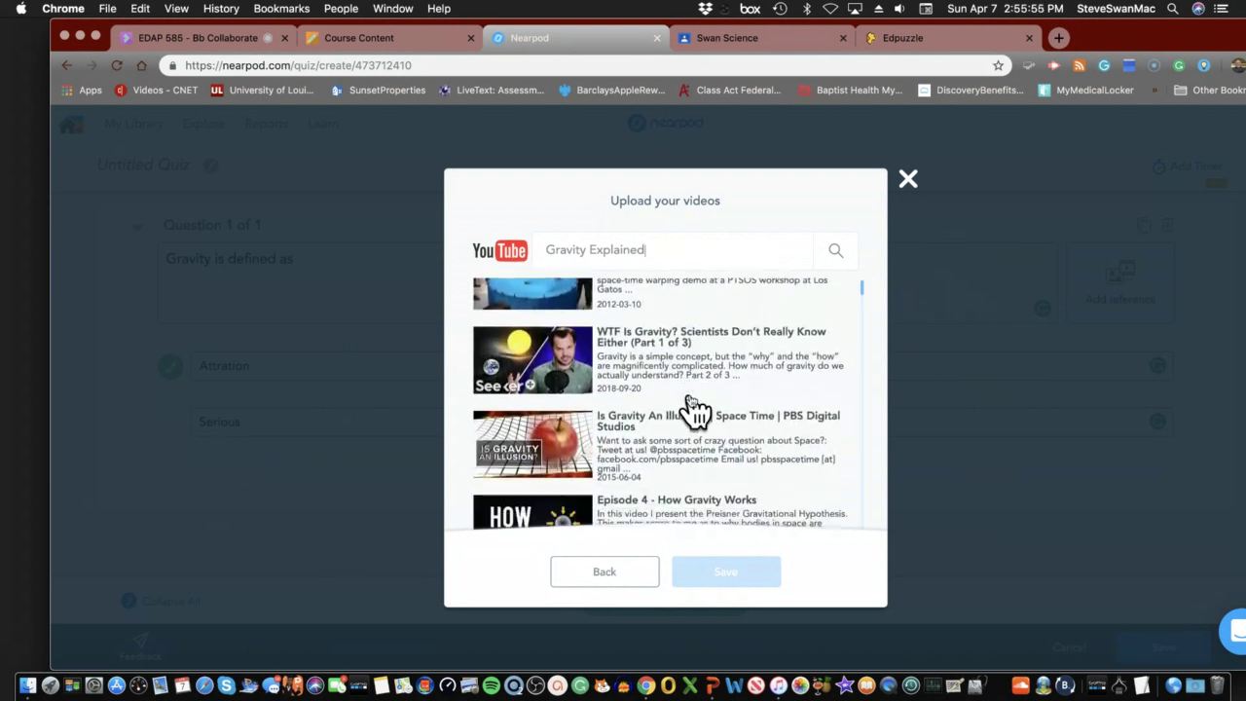
scroll(693, 413, down, 3)
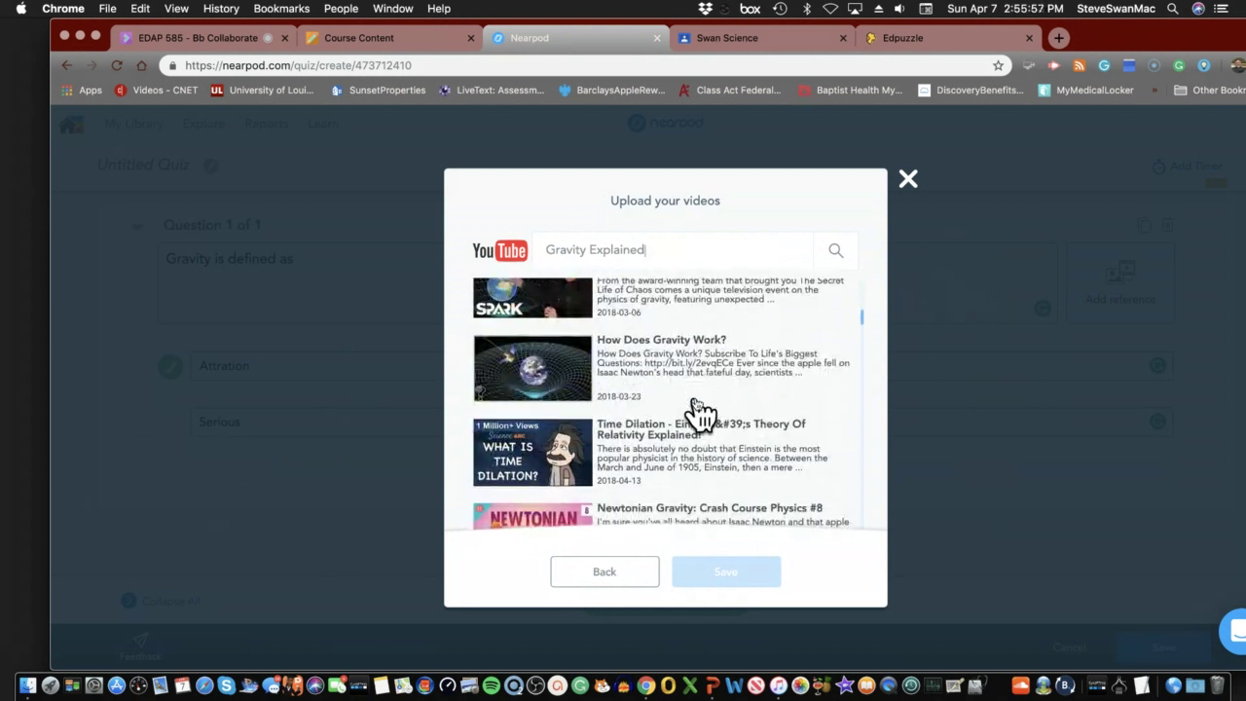
click(633, 355)
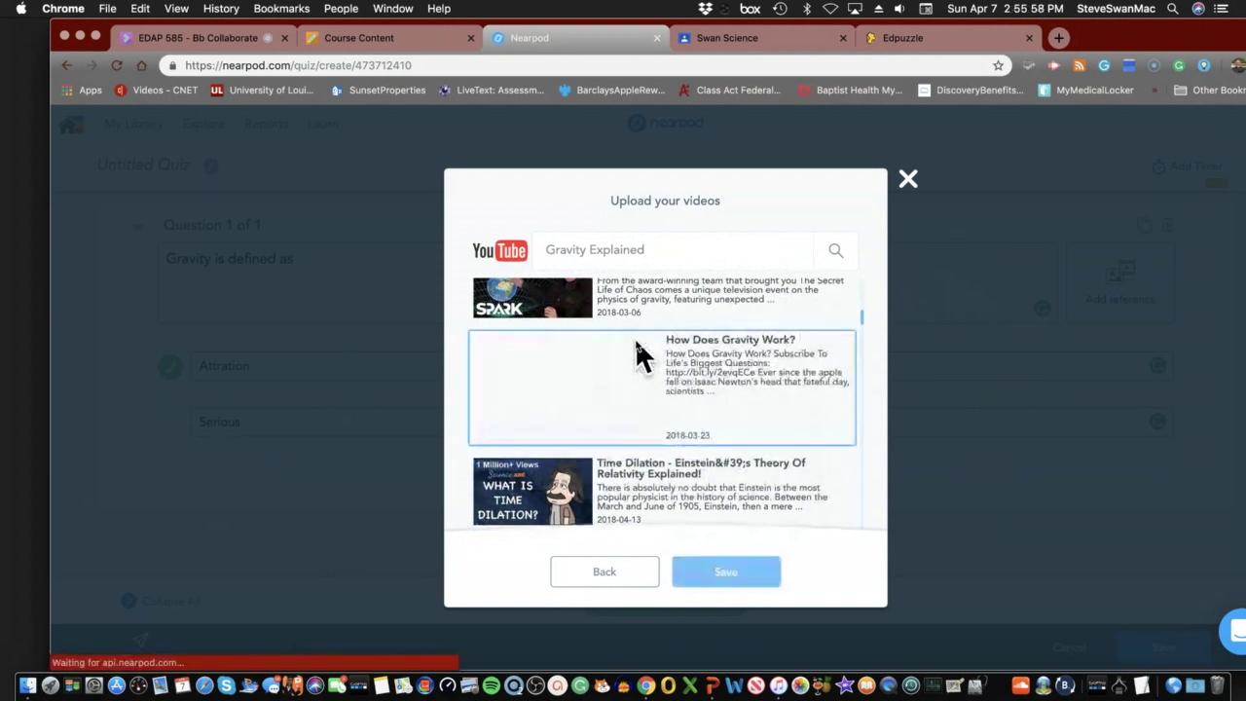
click(731, 574)
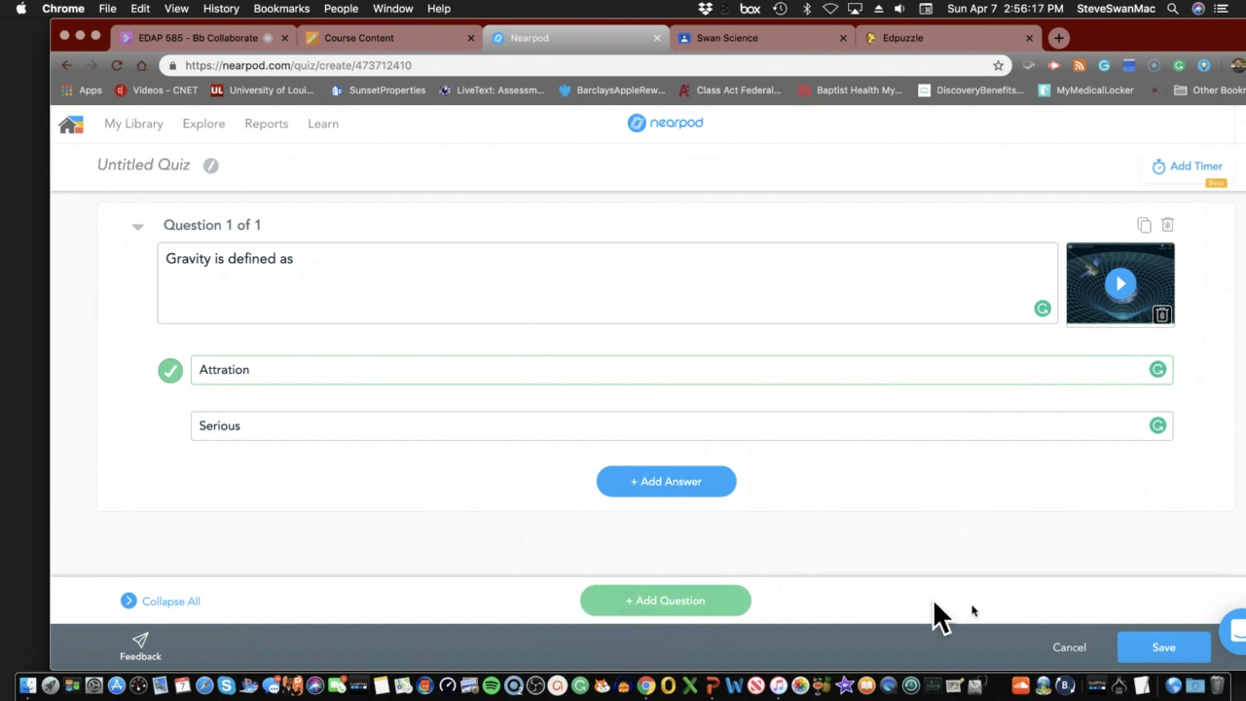
Save the quiz and check it at the end of the lesson's slides.
click(1185, 646)
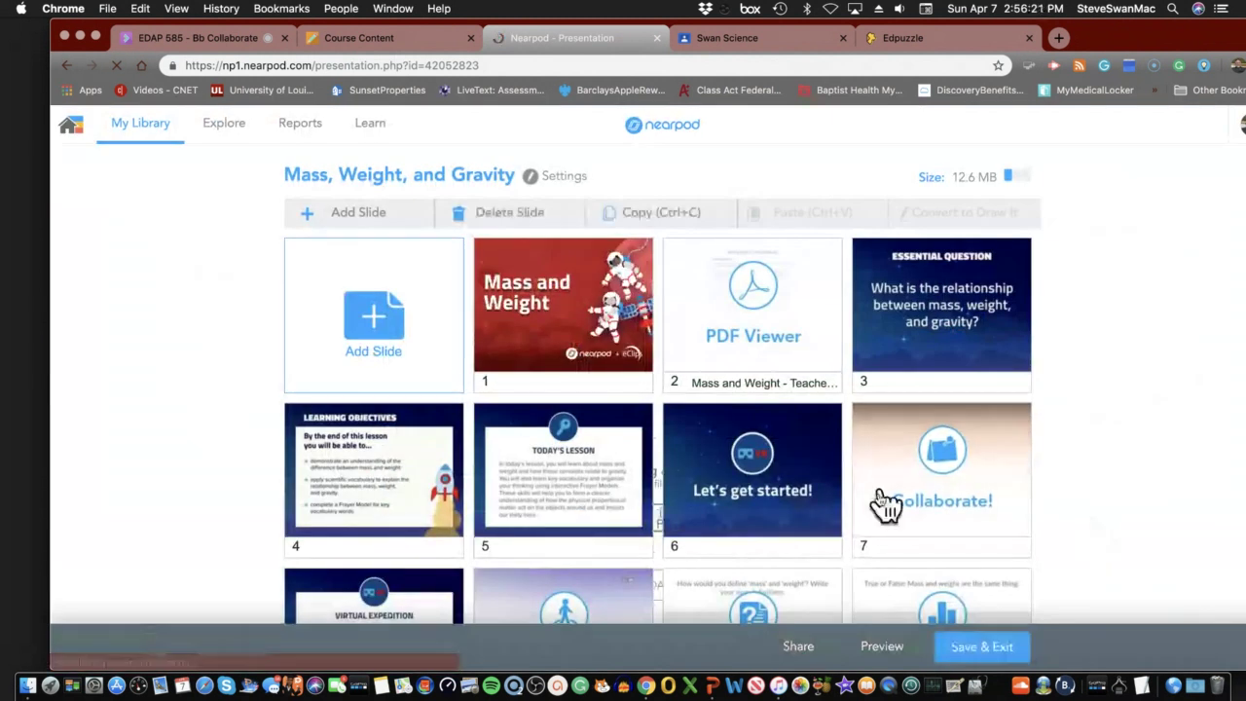
scroll(843, 503, down, 5)
scroll(843, 493, down, 12)
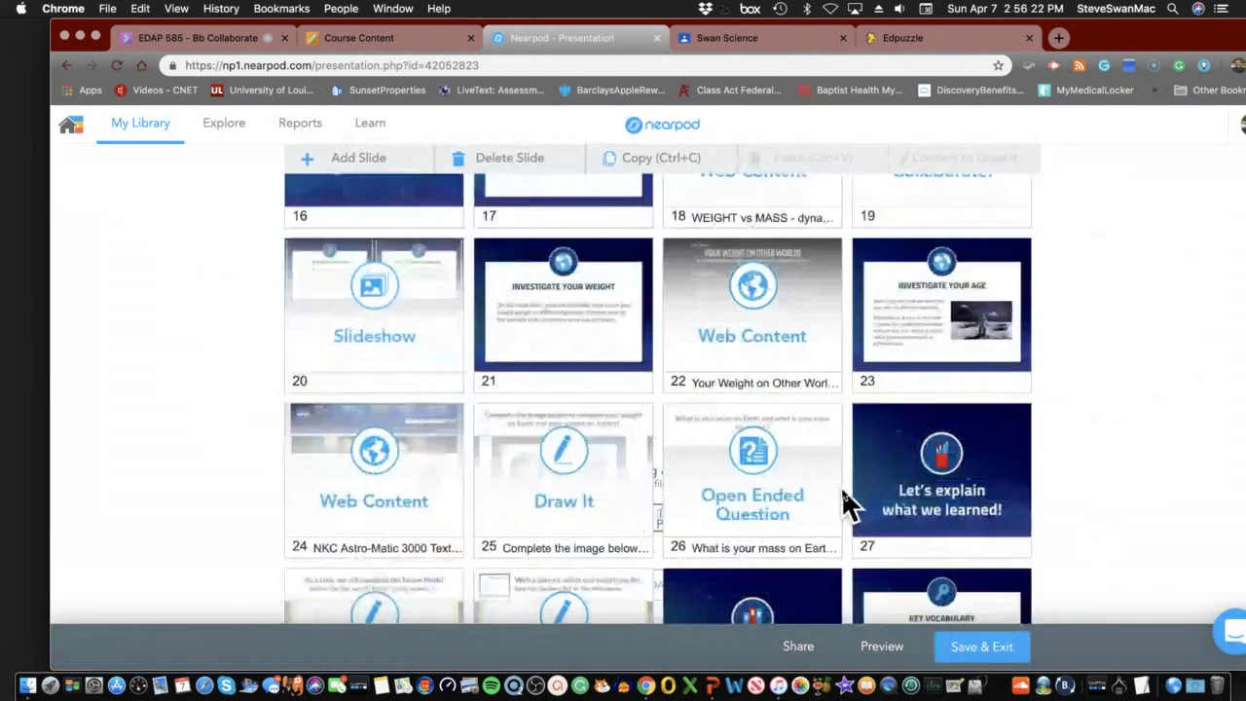
scroll(843, 507, down, 1)
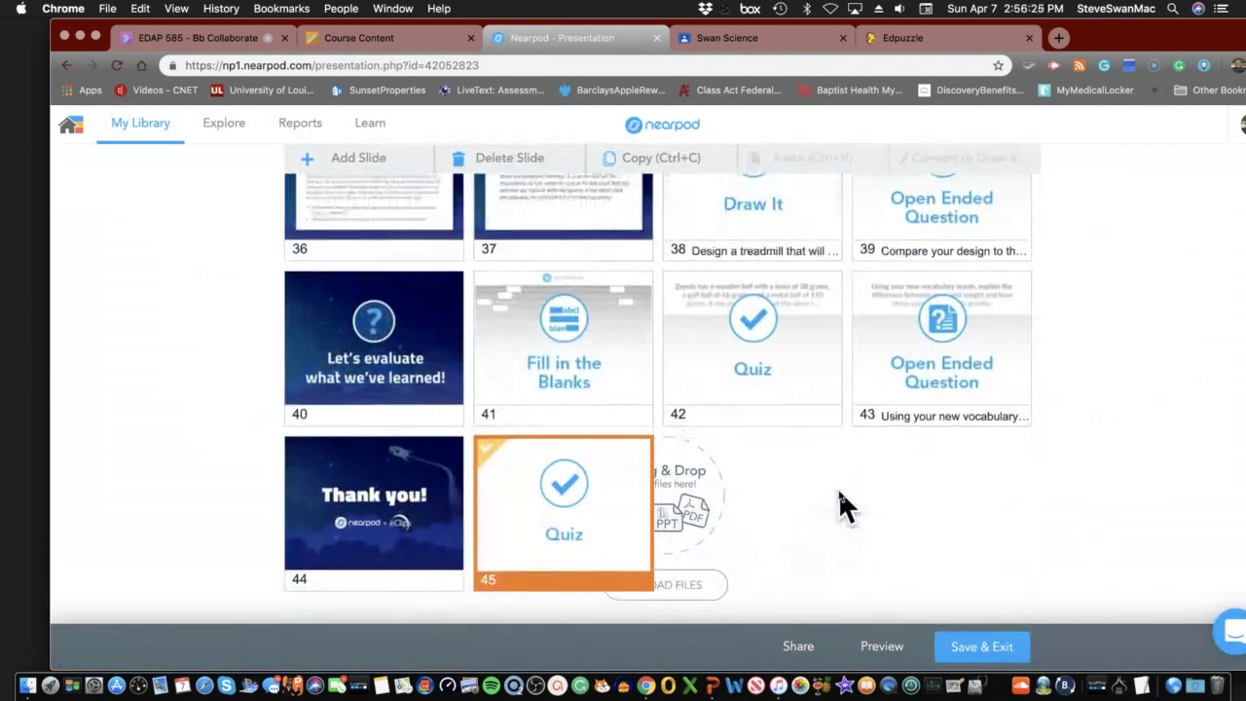
Move the new Quiz slide up to position 37, between the Space Bones and Exercise in Space slides.
drag(563, 483, 626, 339)
scroll(626, 339, up, 15)
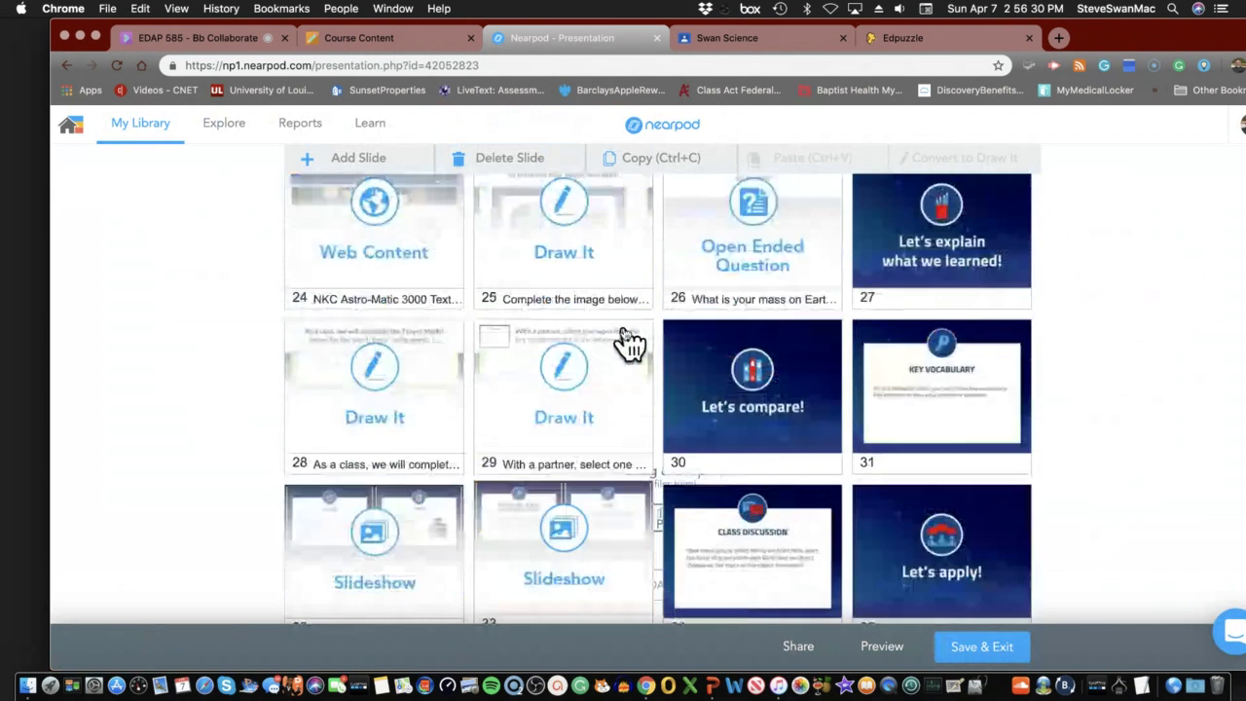
scroll(628, 341, up, 3)
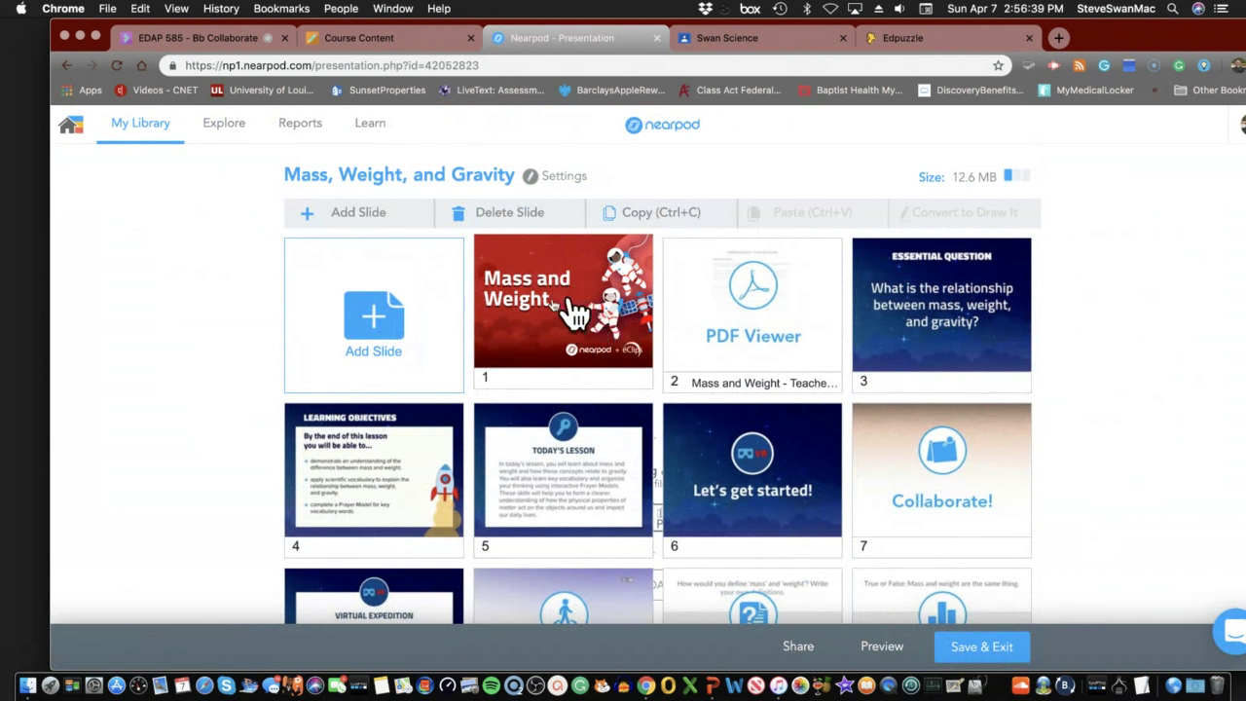
Add a new slide to the lesson as a Draw It activity.
click(375, 331)
click(375, 331)
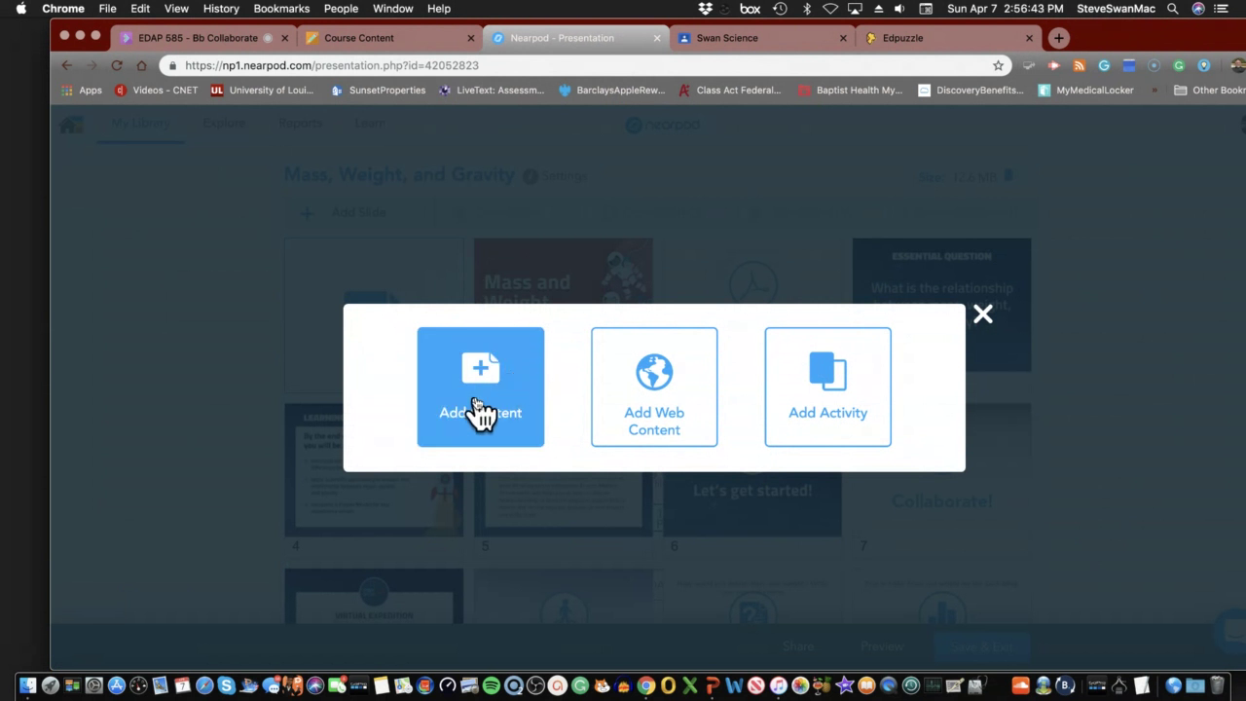
click(791, 428)
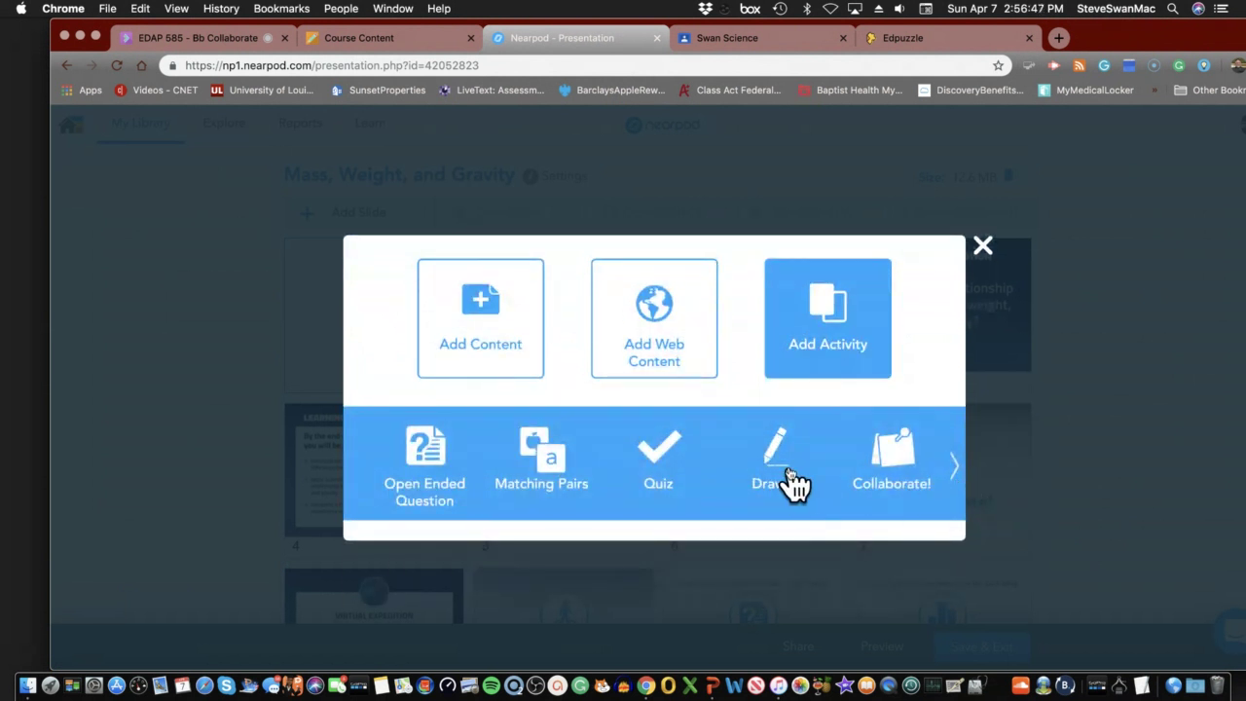
click(791, 479)
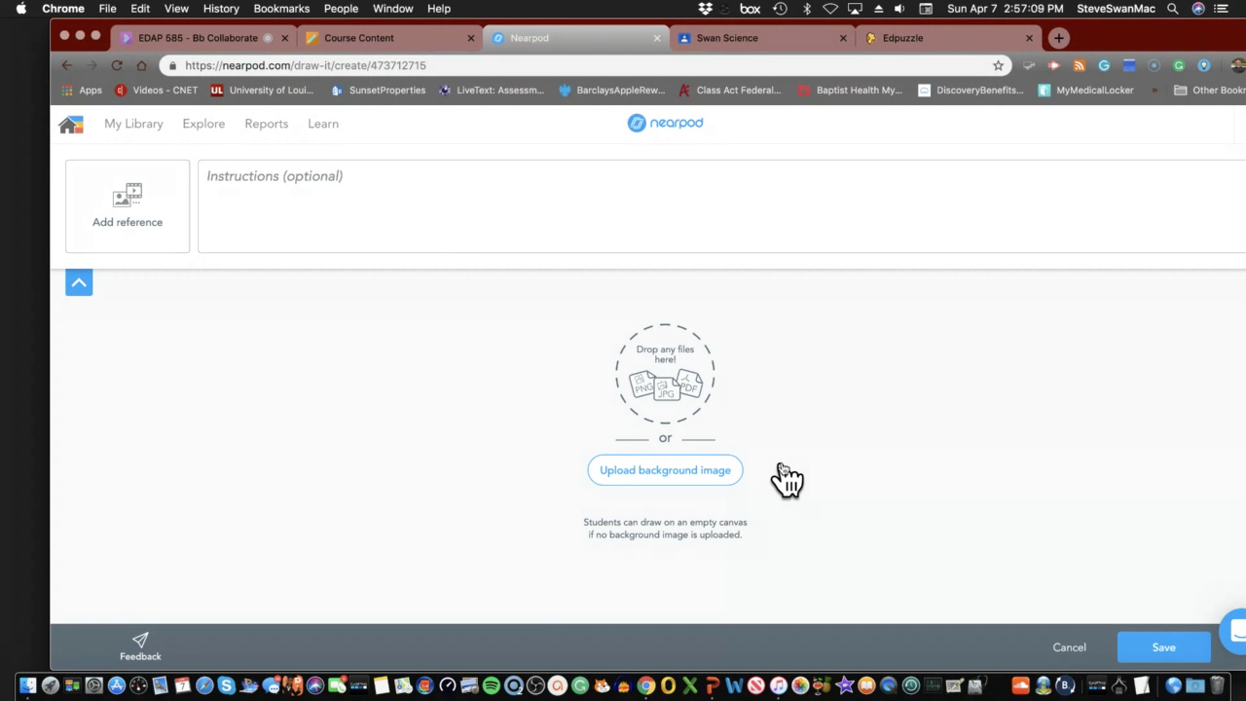
Enter the instructions "Draw your idea of gravity" for the drawing activity and save it.
click(316, 173)
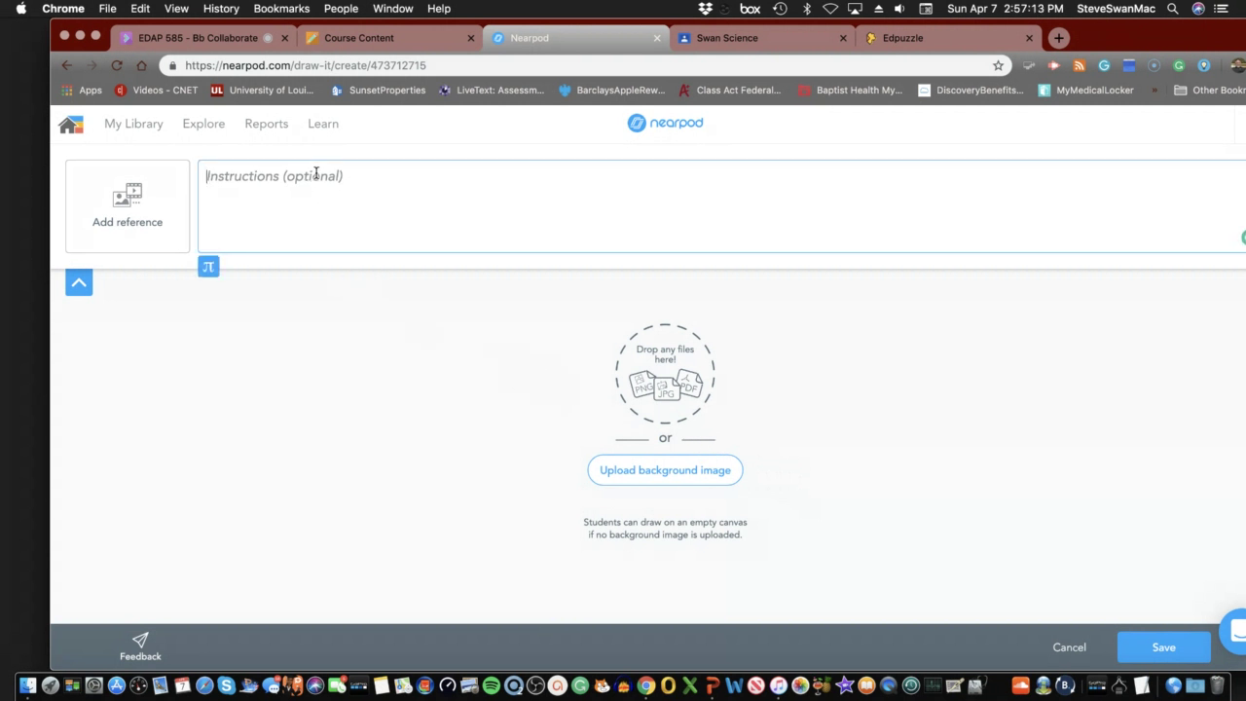
text(Draw)
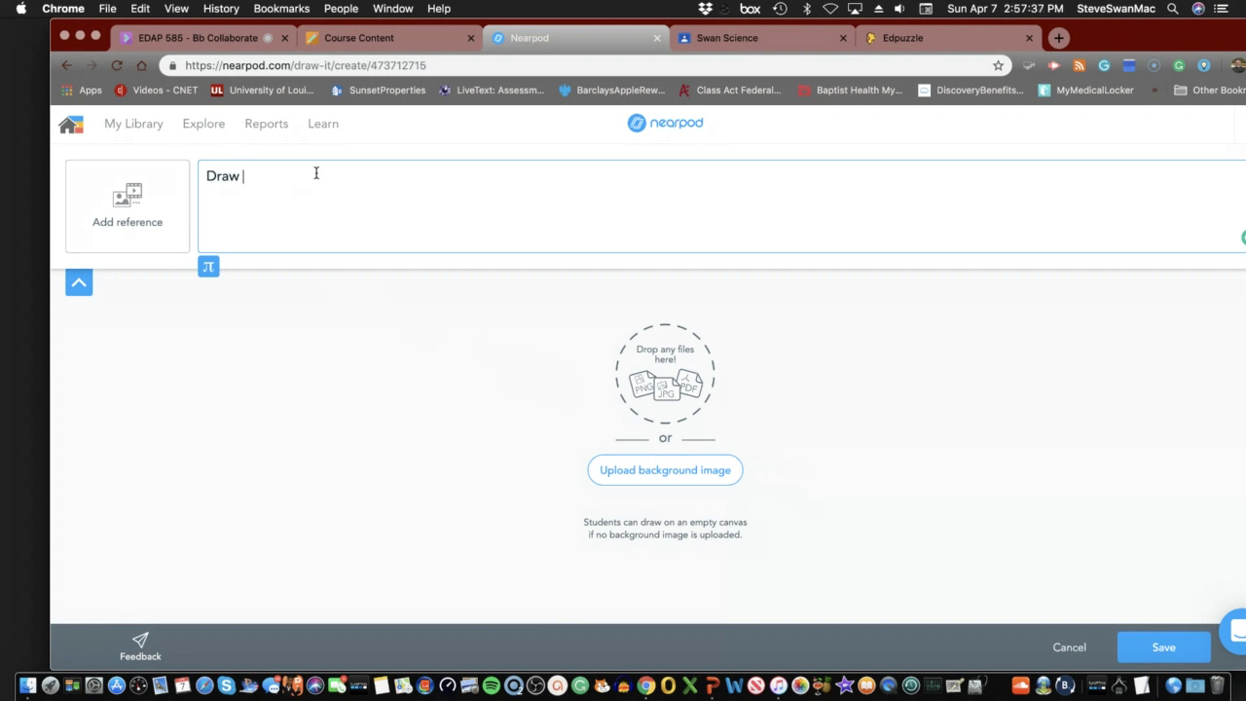
text(your idea of gras)
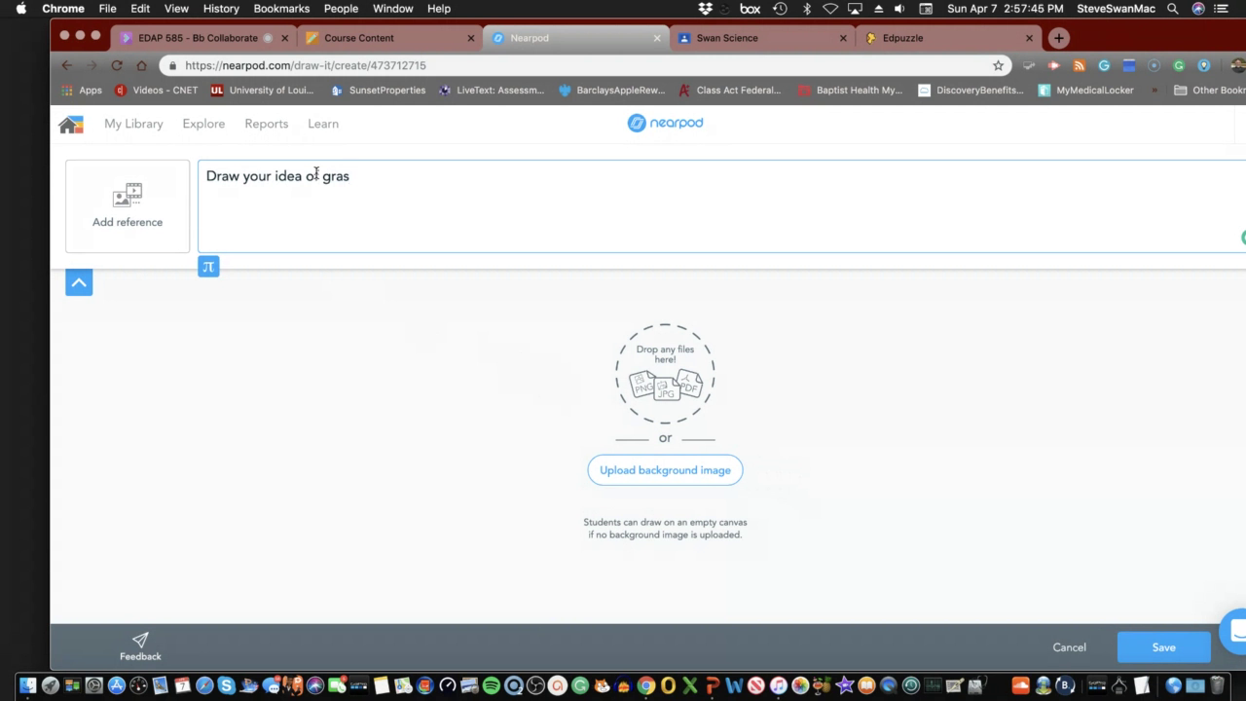
key(BackSpace)
text(vity)
click(1148, 648)
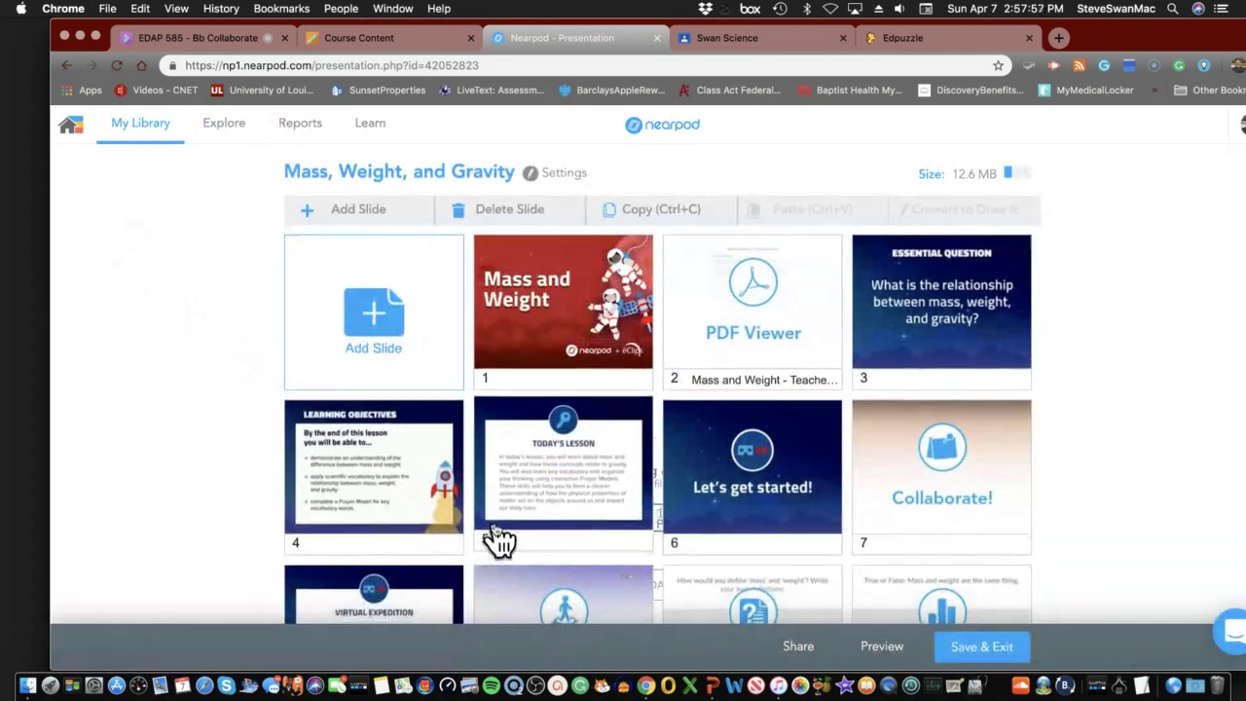
Move the "Draw your idea of gravity" slide from the end of the lesson to position 38, right after the added Quiz.
scroll(494, 537, down, 4)
scroll(496, 536, down, 15)
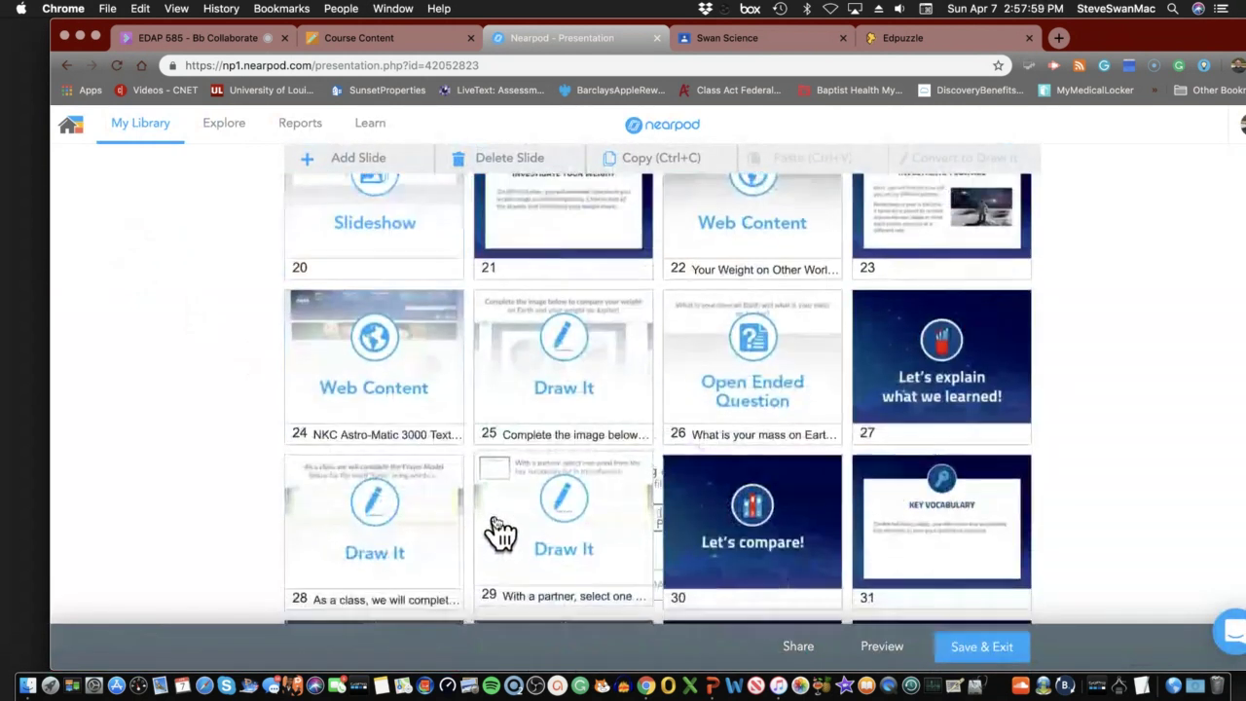
scroll(498, 533, down, 8)
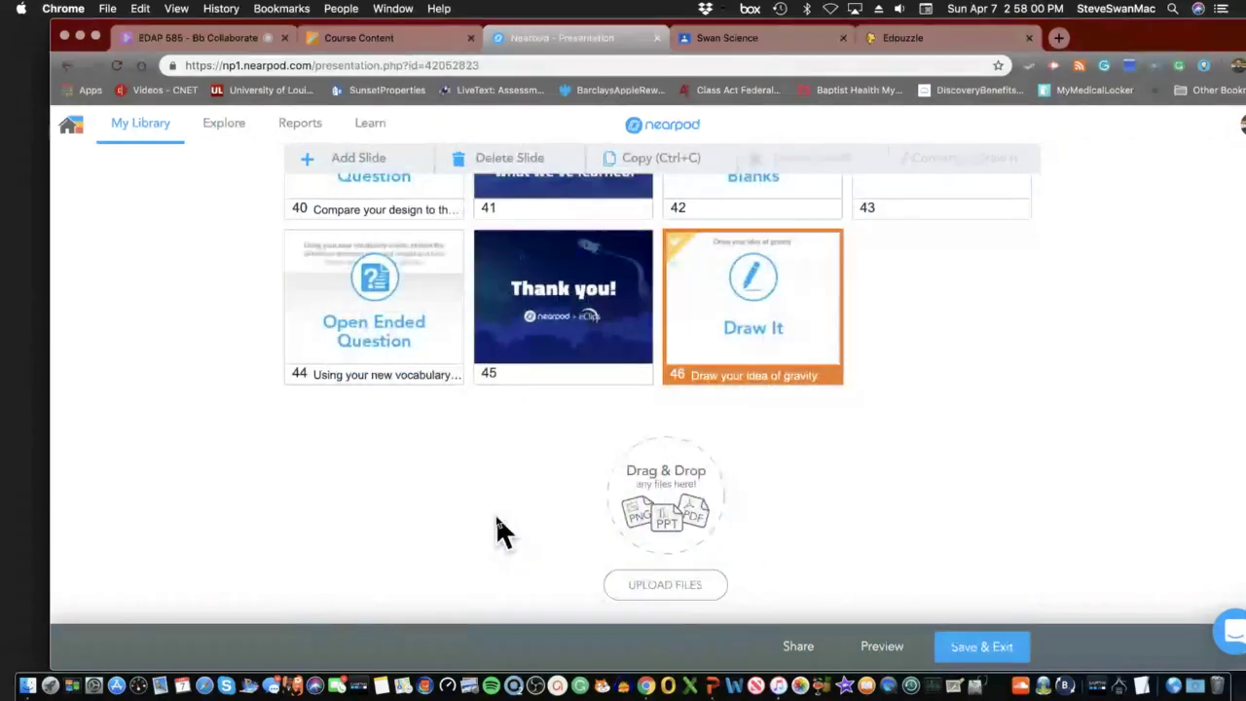
scroll(496, 530, up, 3)
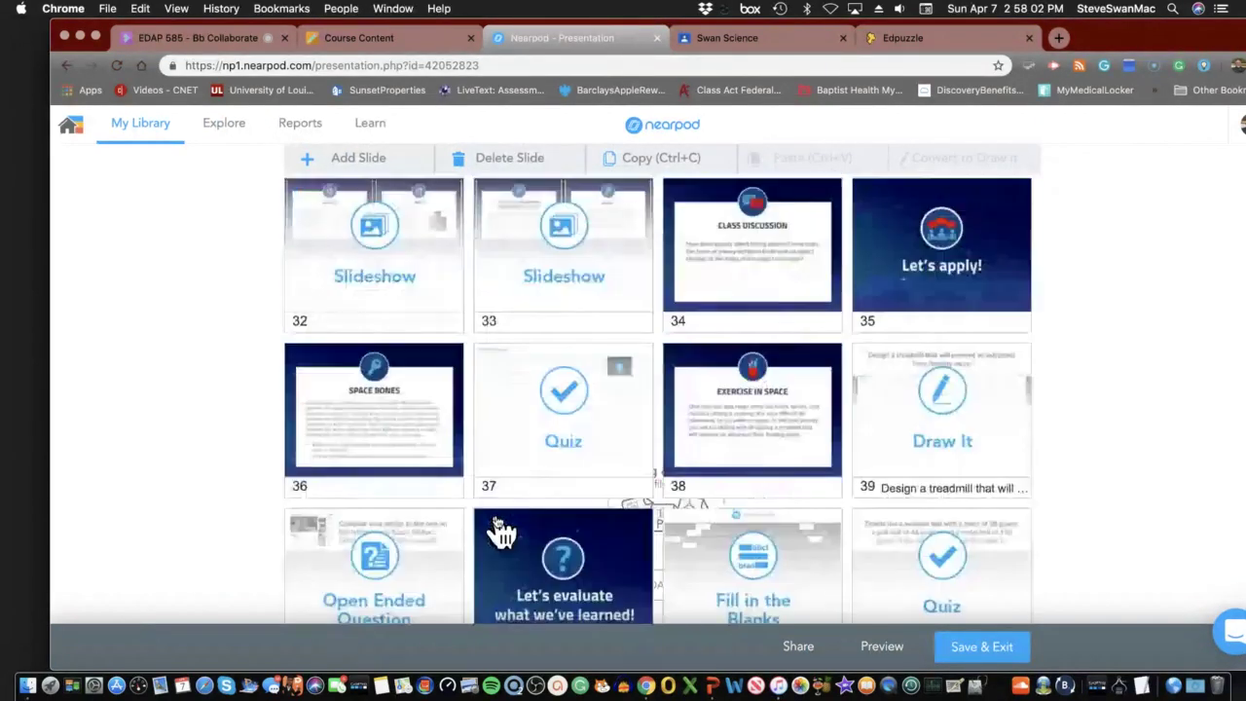
scroll(498, 531, down, 2)
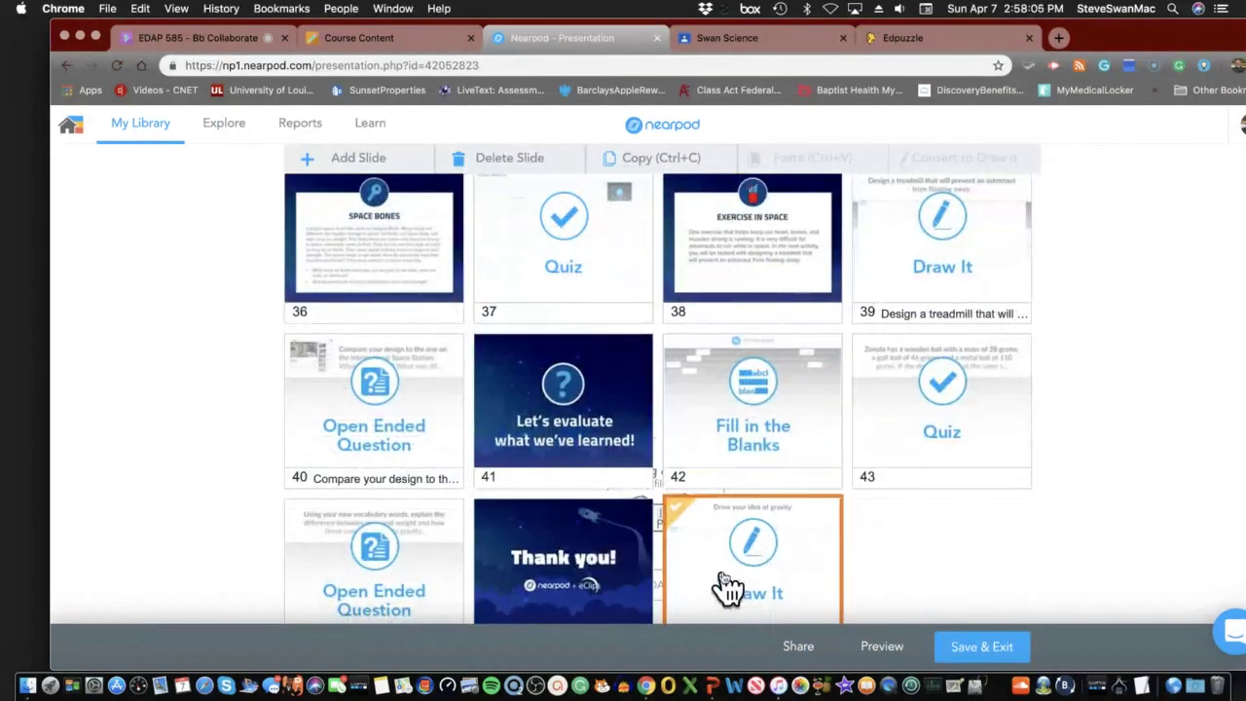
mouse_move(725, 586)
mouse_down()
mouse_move(697, 396)
mouse_move(746, 270)
mouse_move(696, 297)
mouse_up()
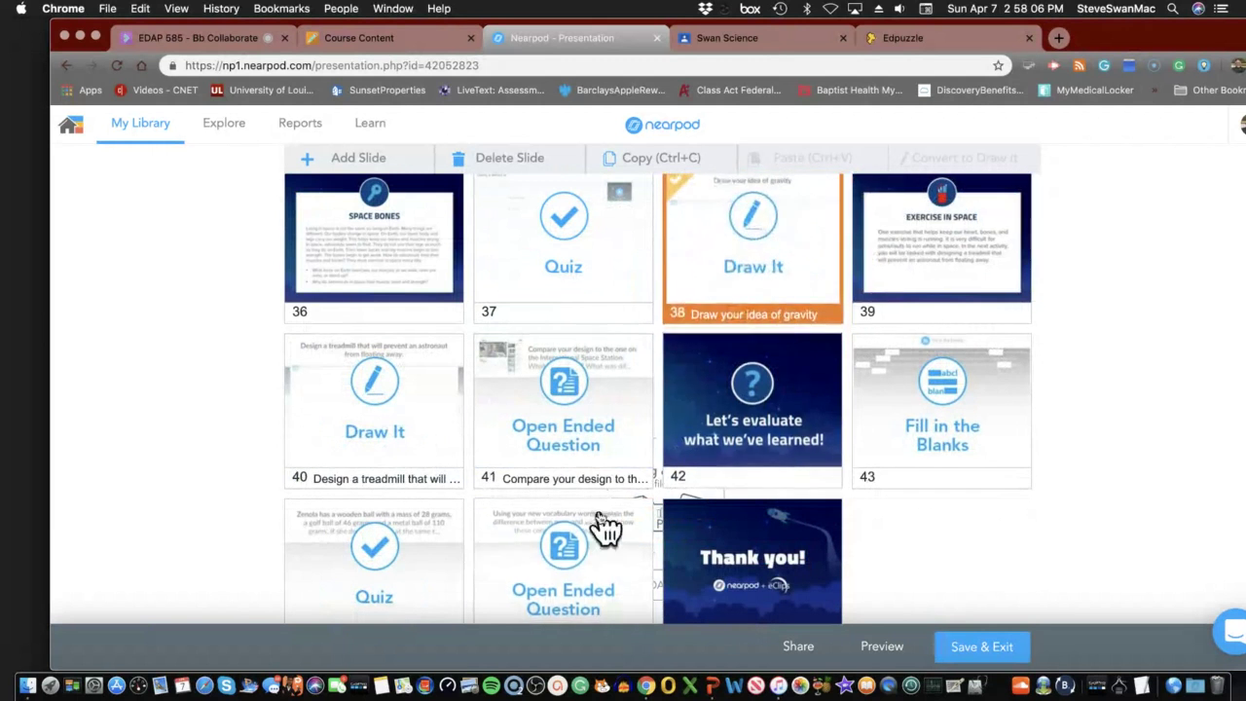
Start adding a PhET simulation as new content for the lesson.
scroll(597, 529, up, 15)
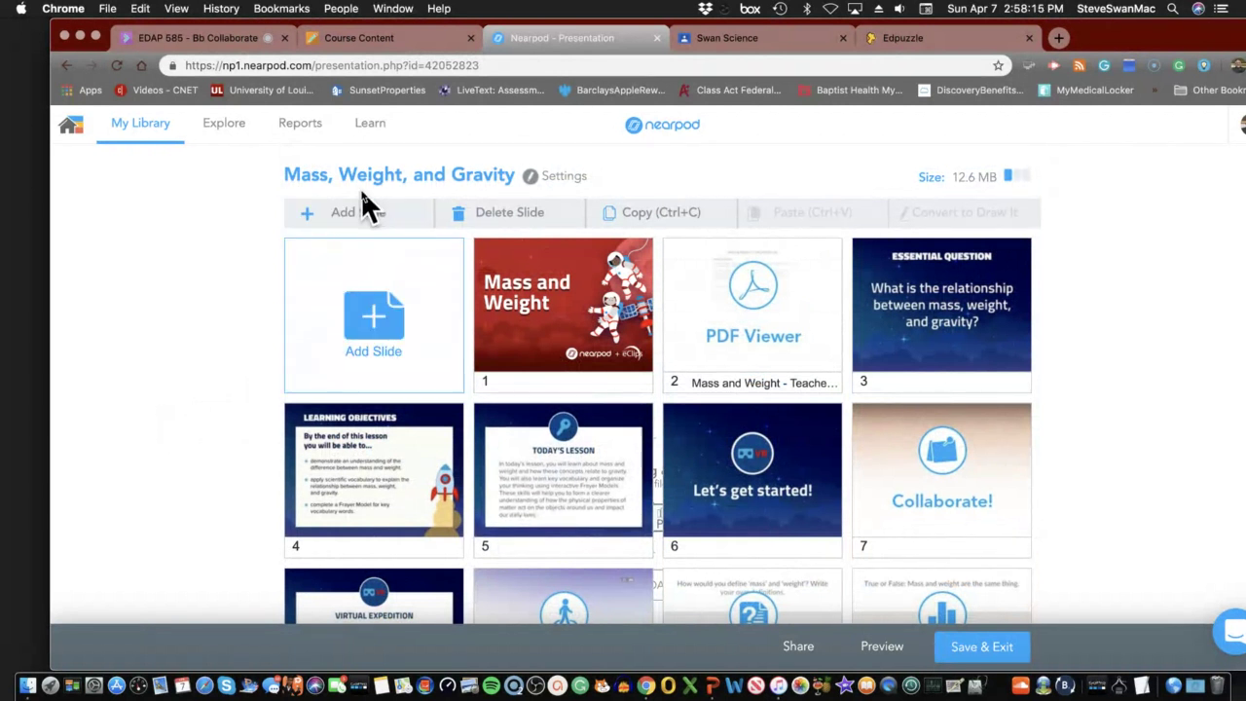
click(380, 336)
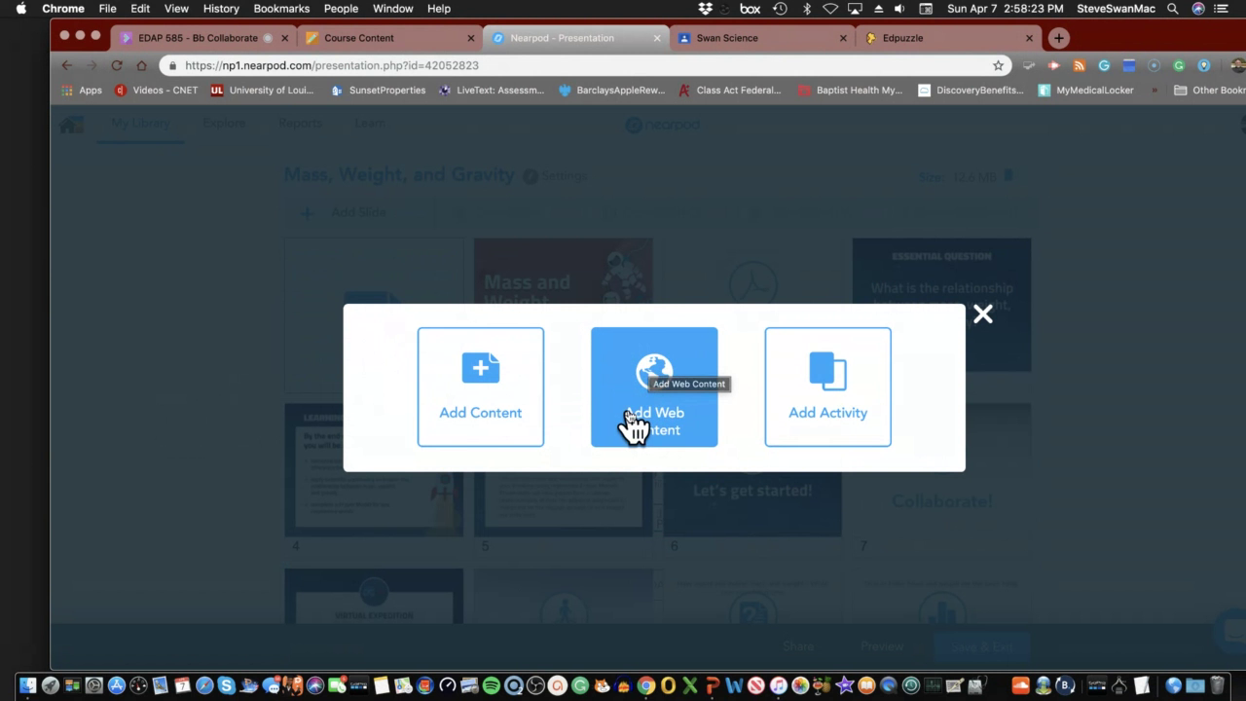
click(493, 401)
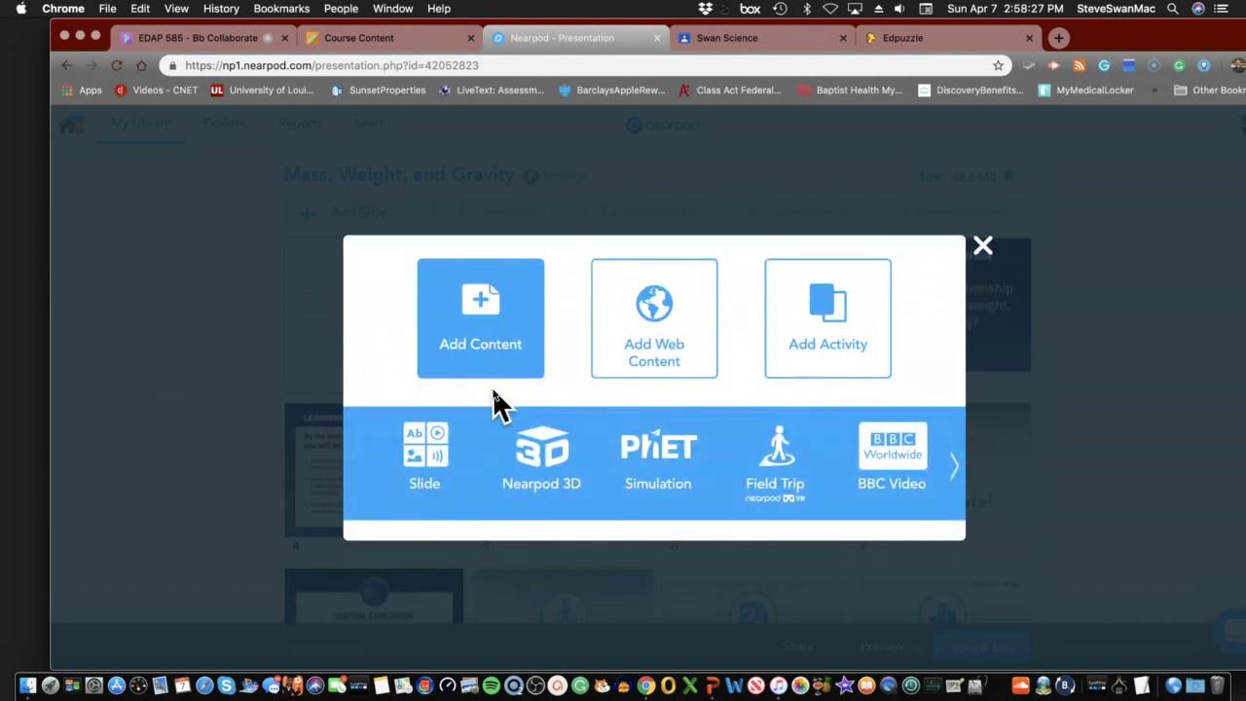
click(681, 469)
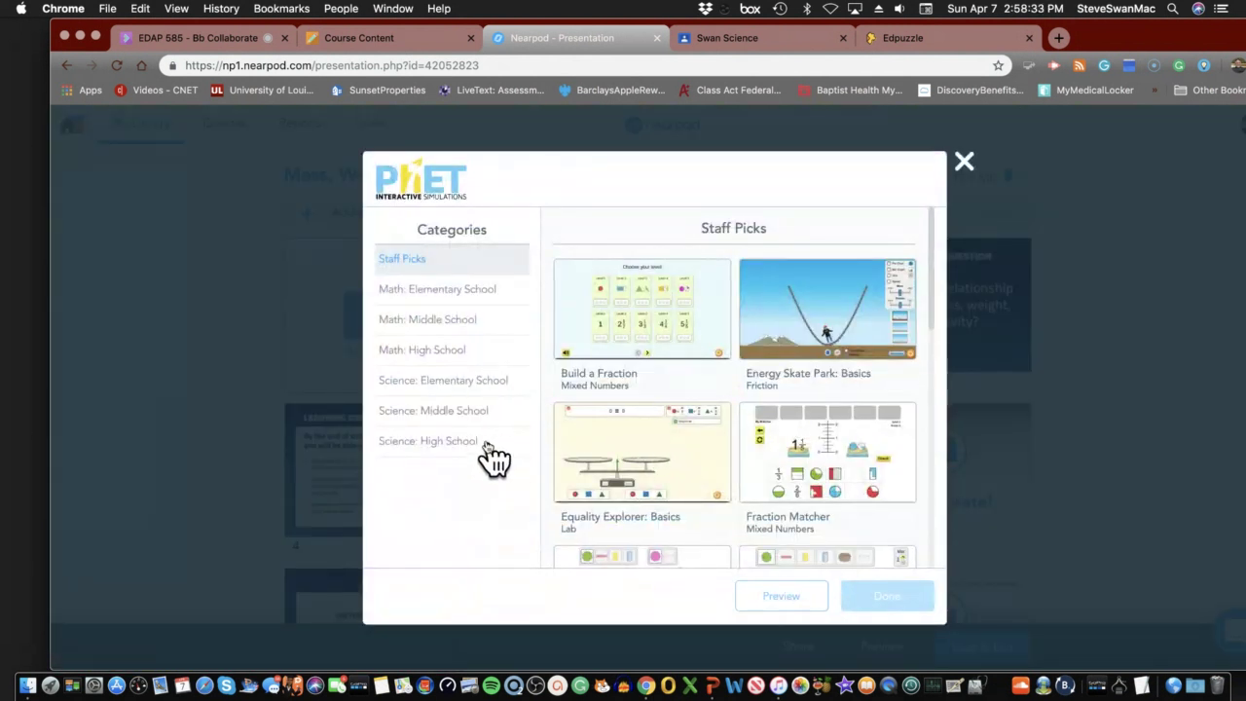
Add the "Gravity & Orbits" Model simulation from the Science: Elementary School category to the lesson.
click(450, 380)
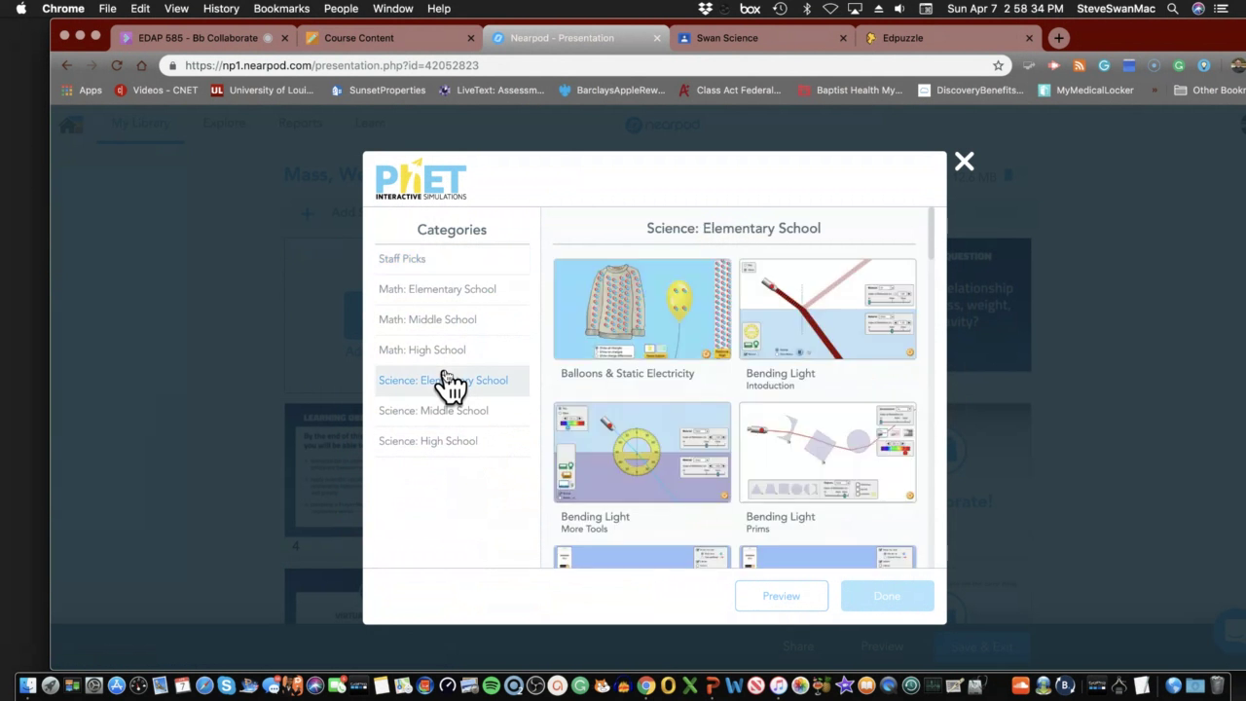
scroll(736, 487, down, 3)
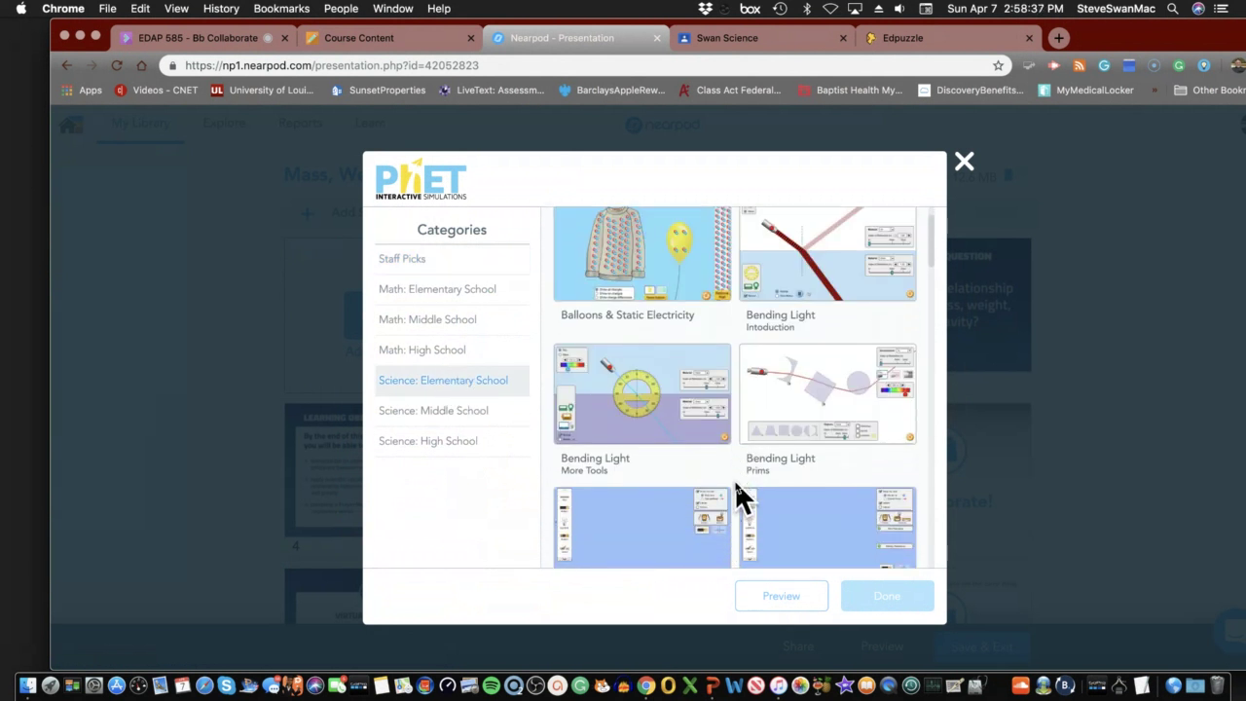
scroll(735, 482, down, 5)
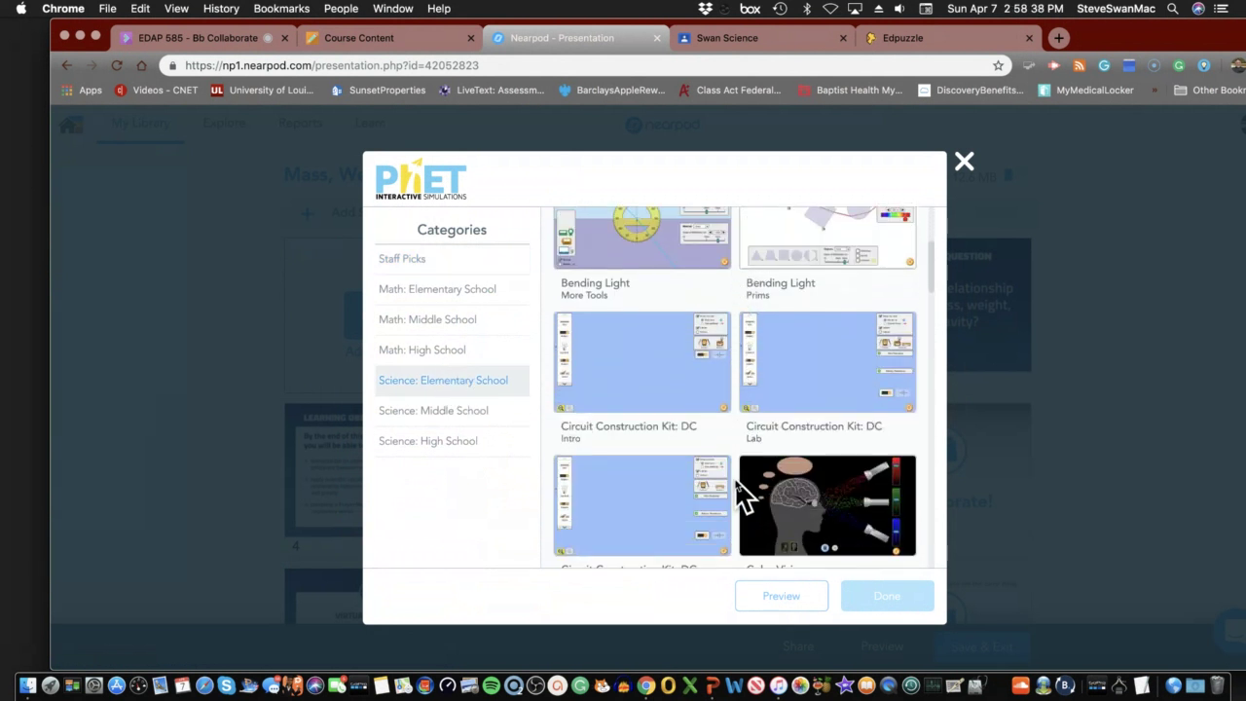
scroll(741, 492, down, 5)
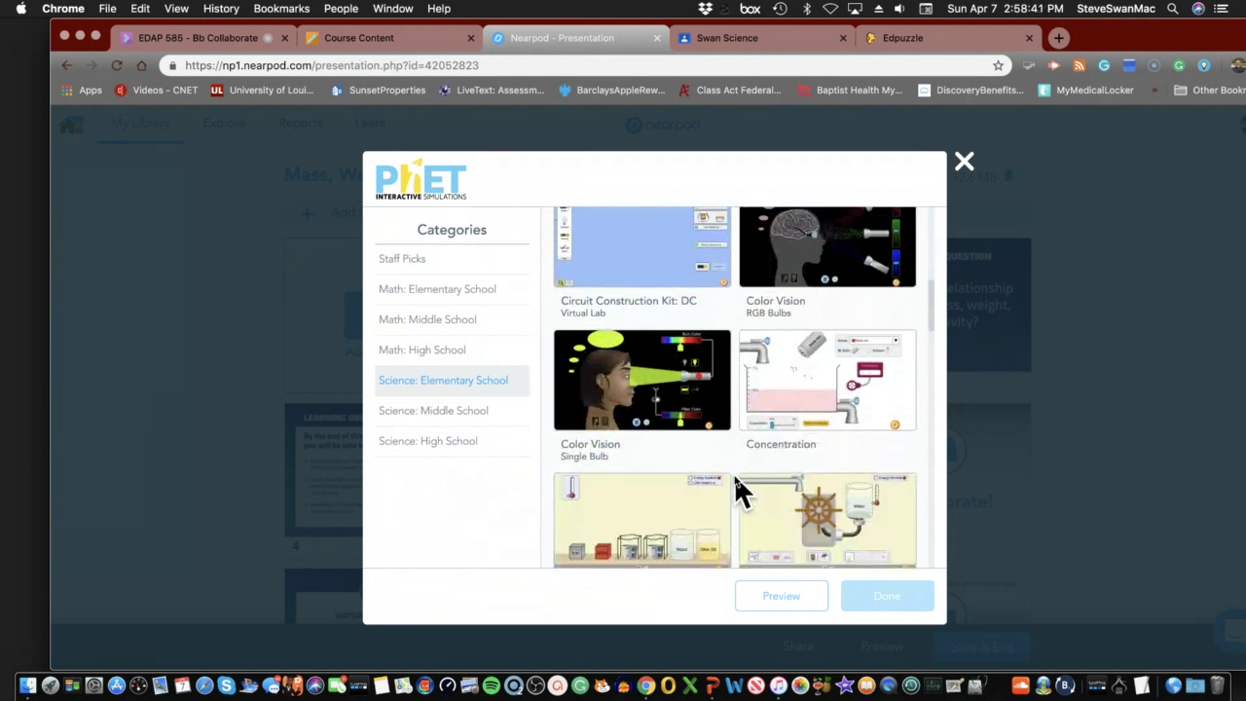
scroll(734, 472, down, 4)
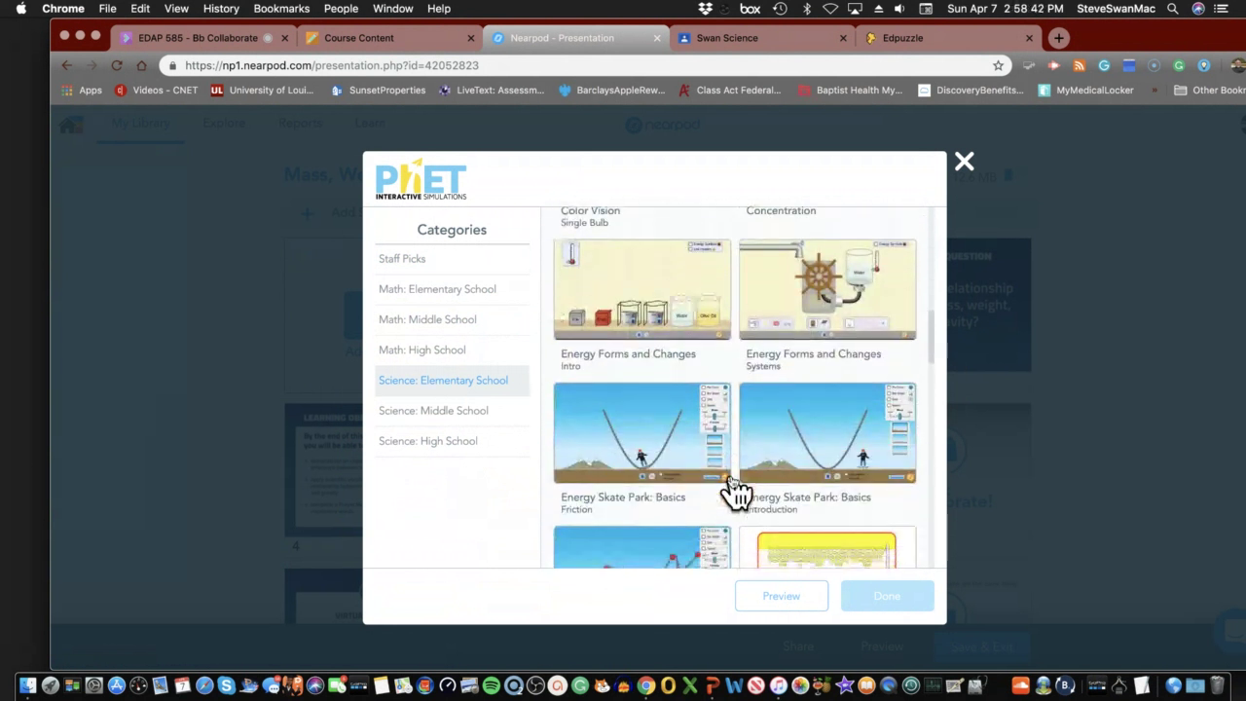
scroll(731, 481, down, 5)
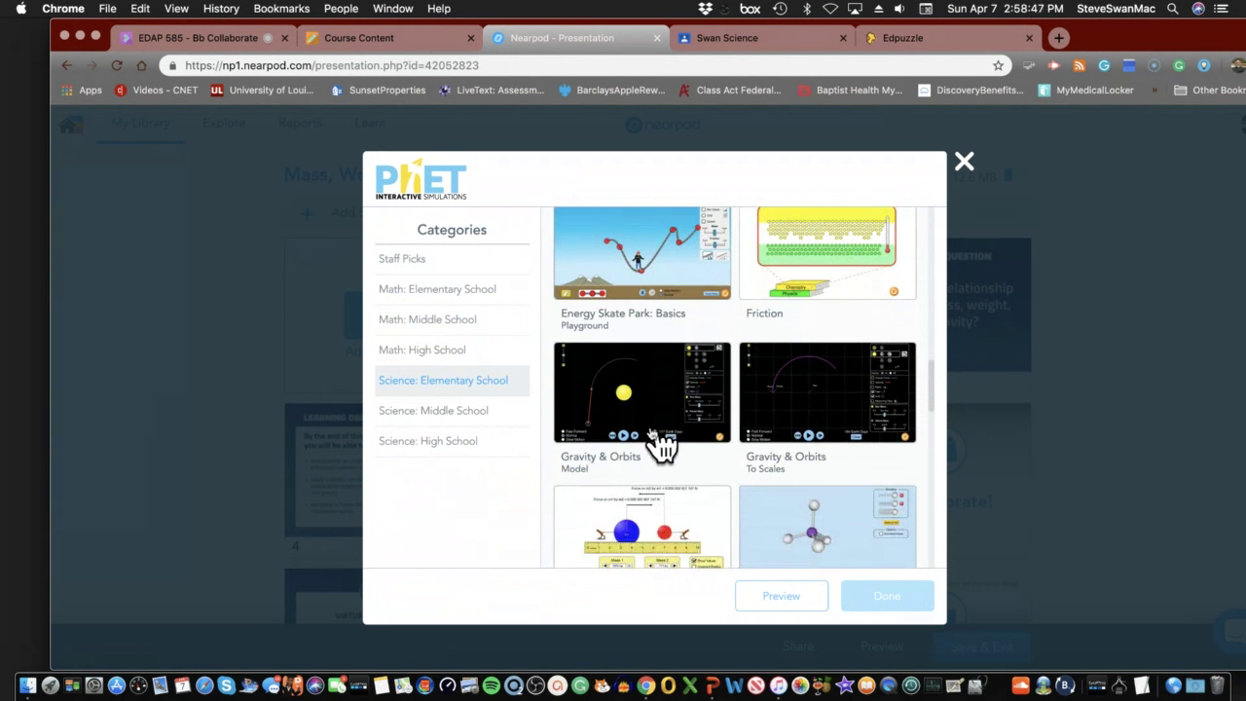
scroll(597, 420, down, 1)
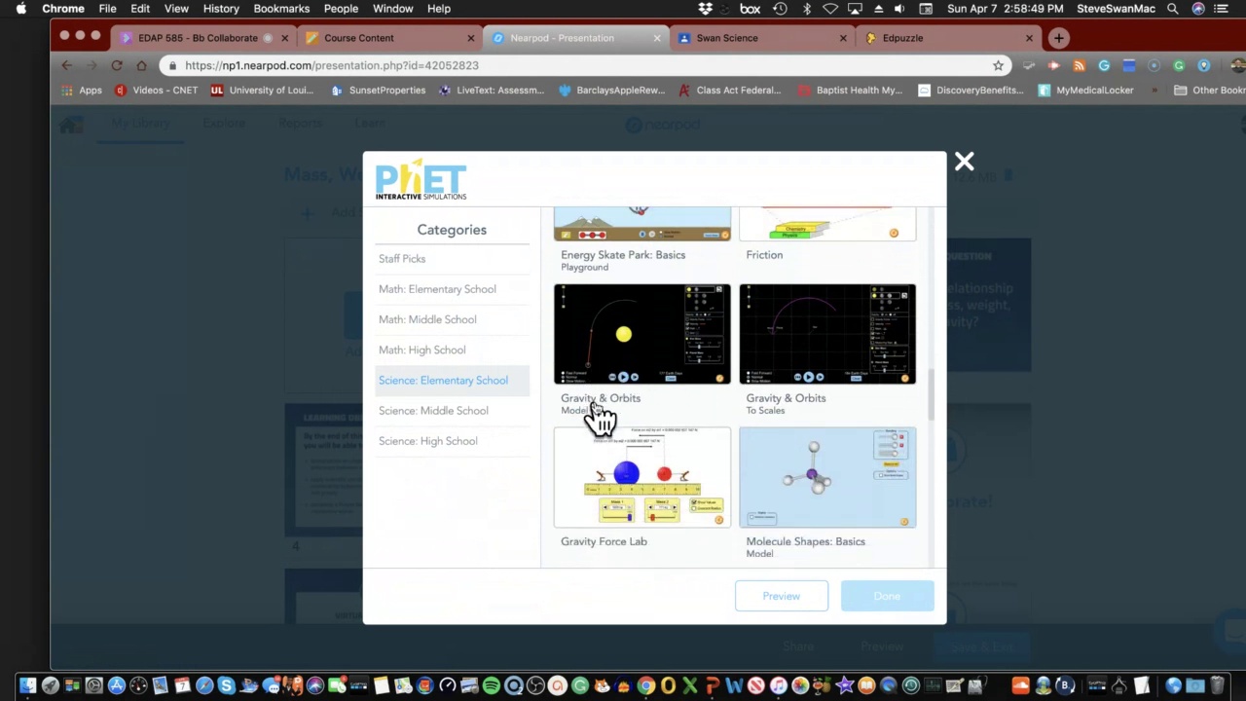
click(646, 347)
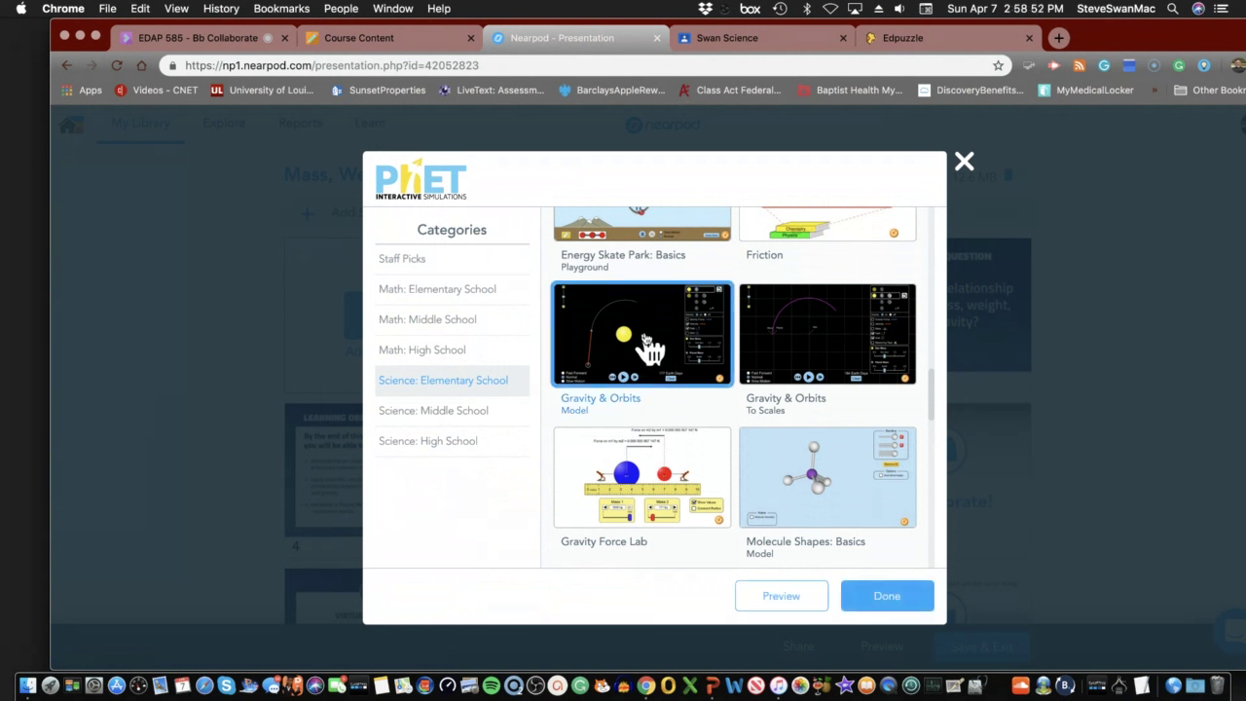
click(882, 596)
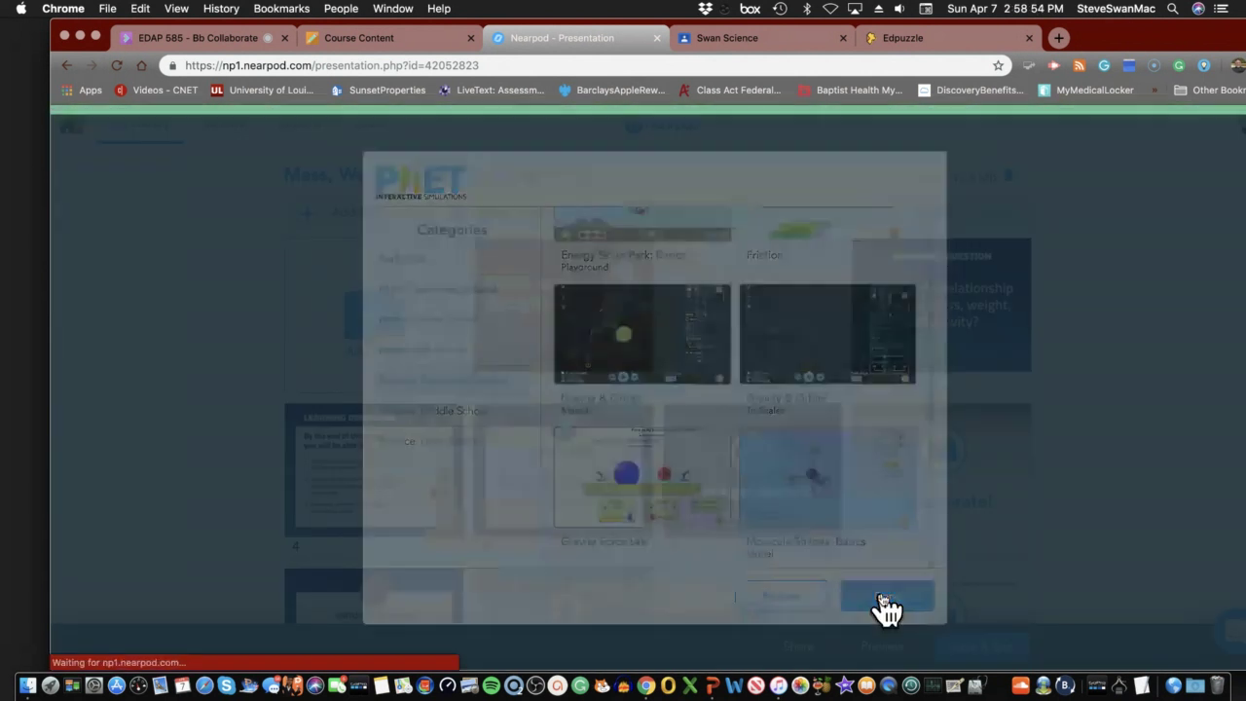
Move the Gravity & Orbits simulation slide to position 44, between the Fill in the Blanks and Quiz slides.
scroll(784, 615, down, 12)
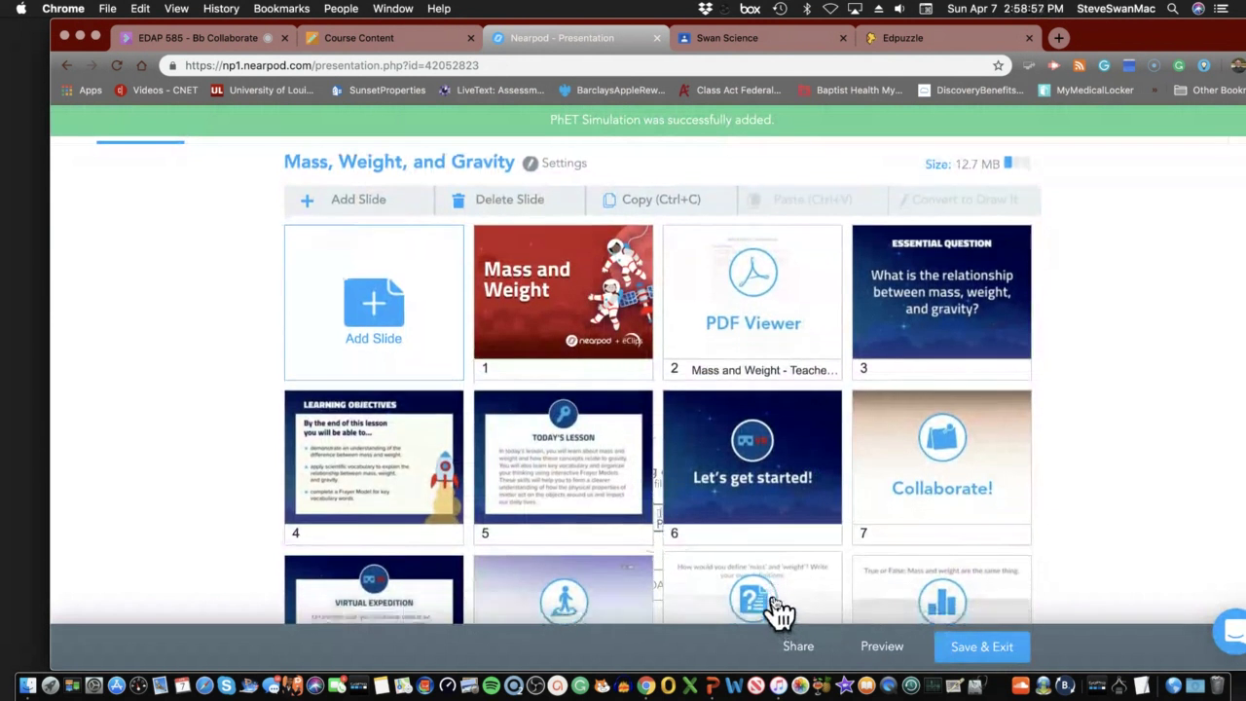
scroll(773, 601, down, 5)
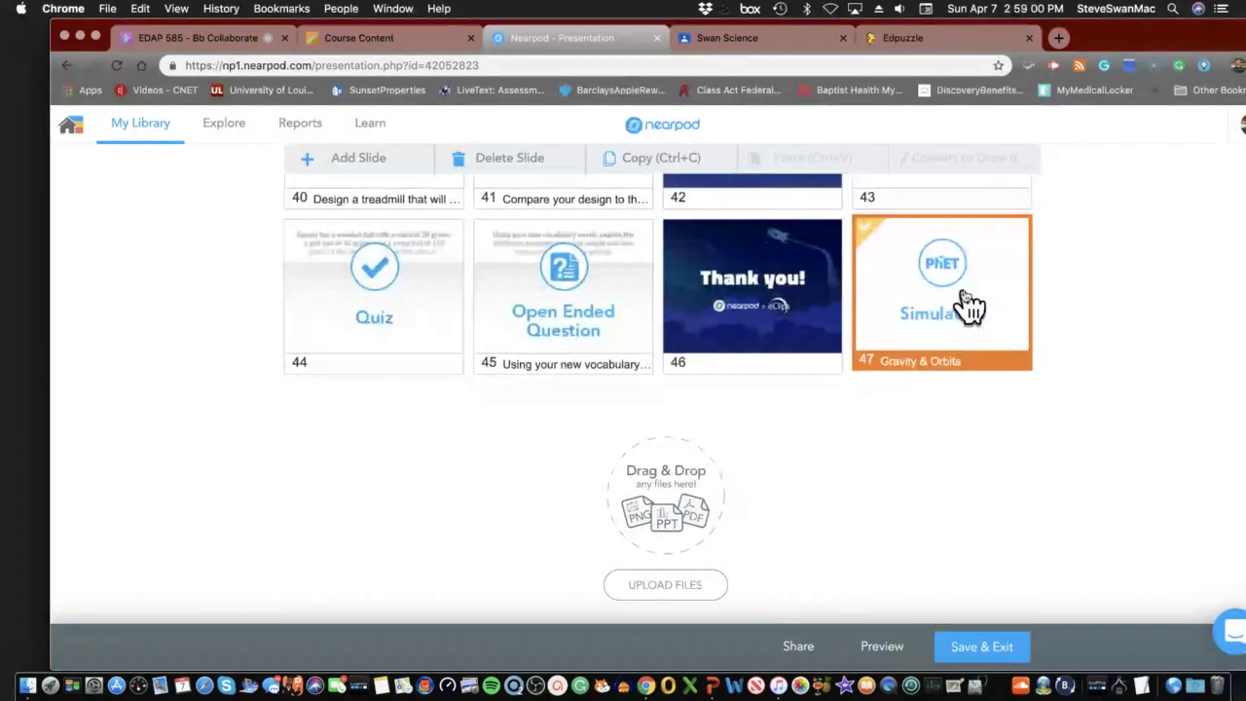
drag(971, 306, 389, 305)
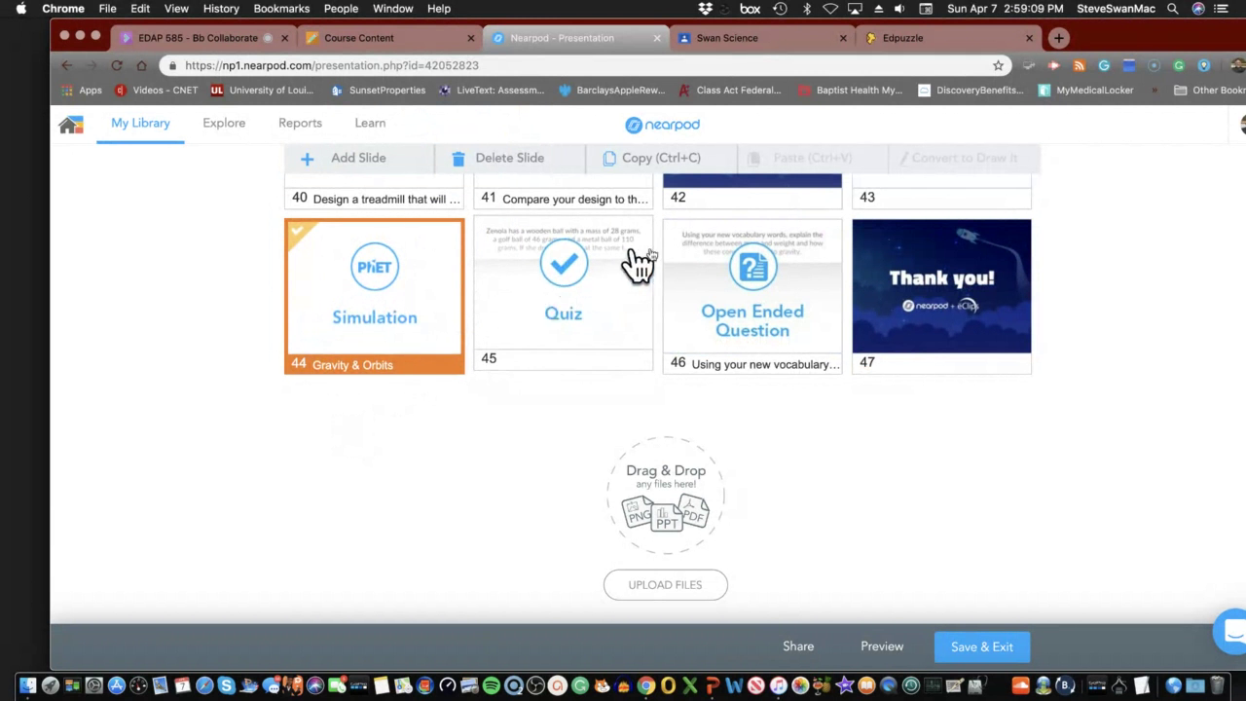
scroll(609, 368, up, 15)
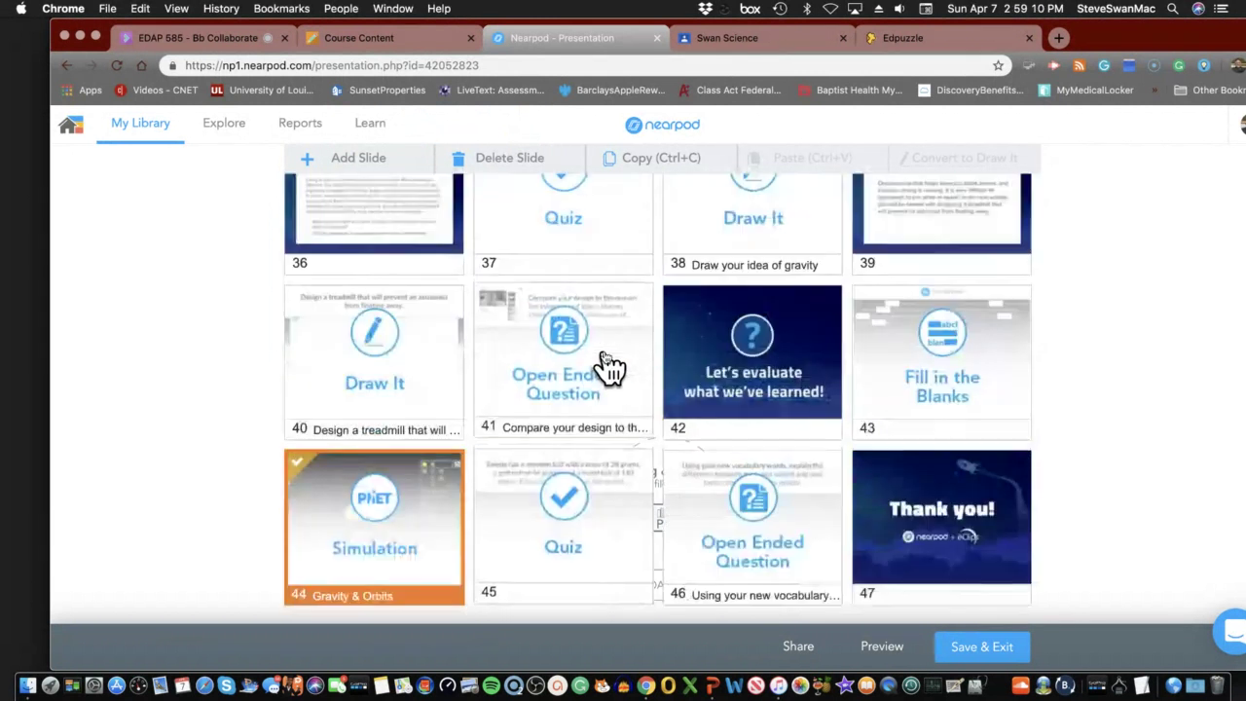
scroll(609, 368, up, 5)
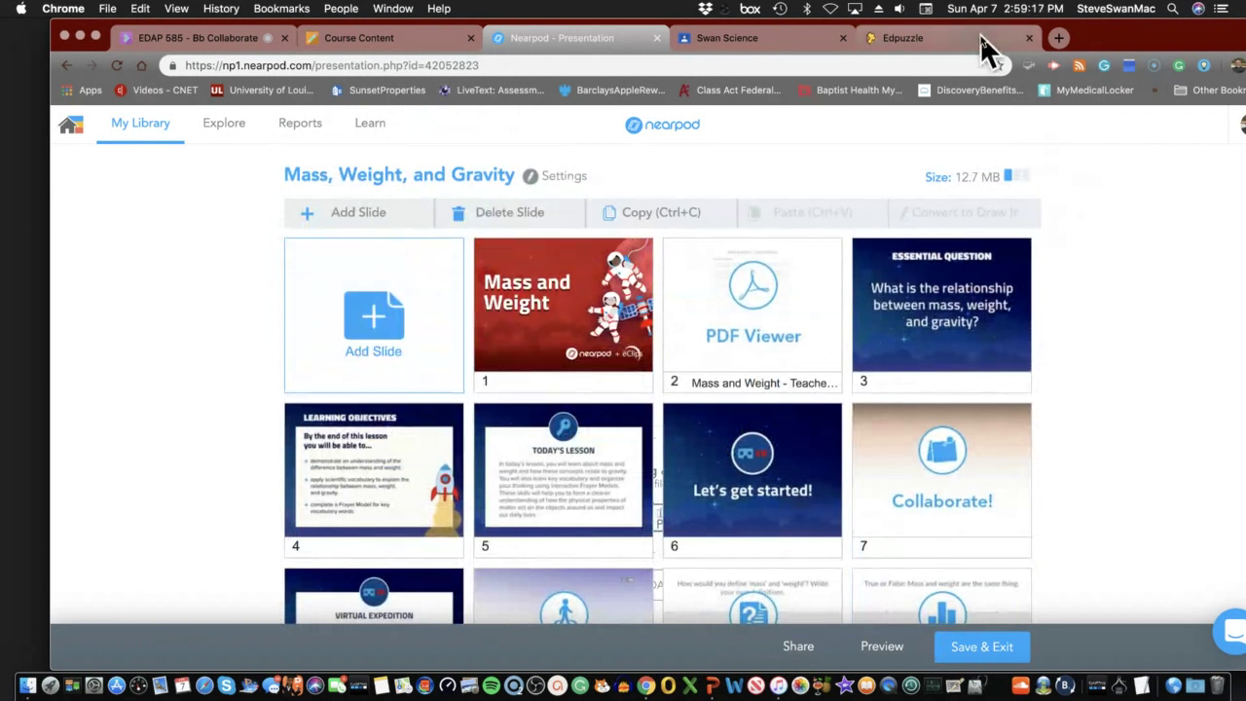
Save and exit the Mass, Weight, and Gravity lesson, and show its launch options in the library.
drag(1104, 25, 1020, 20)
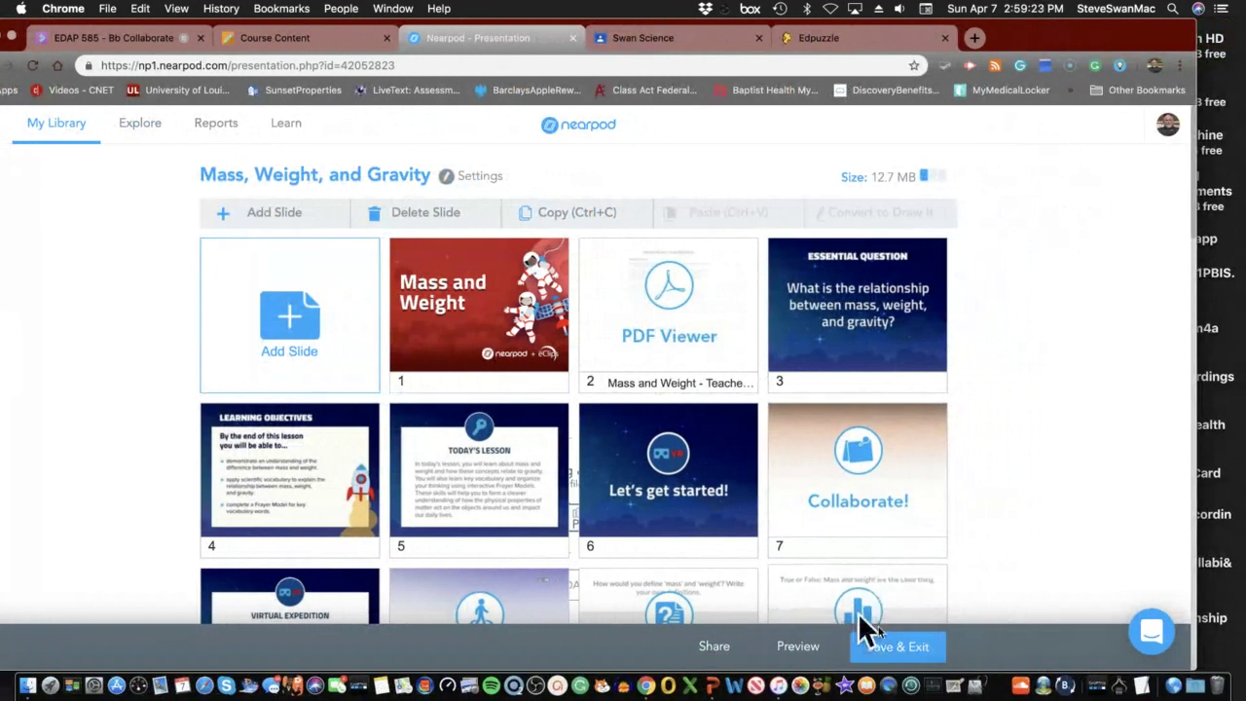
click(885, 652)
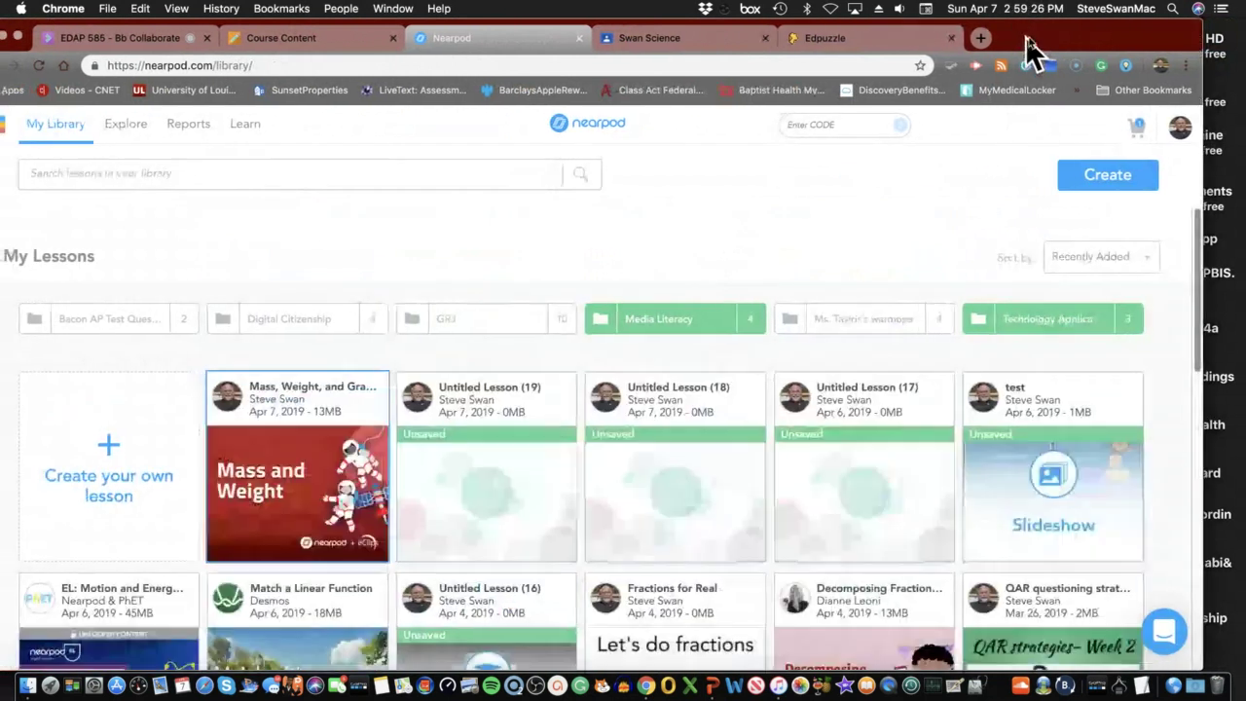
drag(1030, 47, 1088, 47)
mouse_move(361, 492)
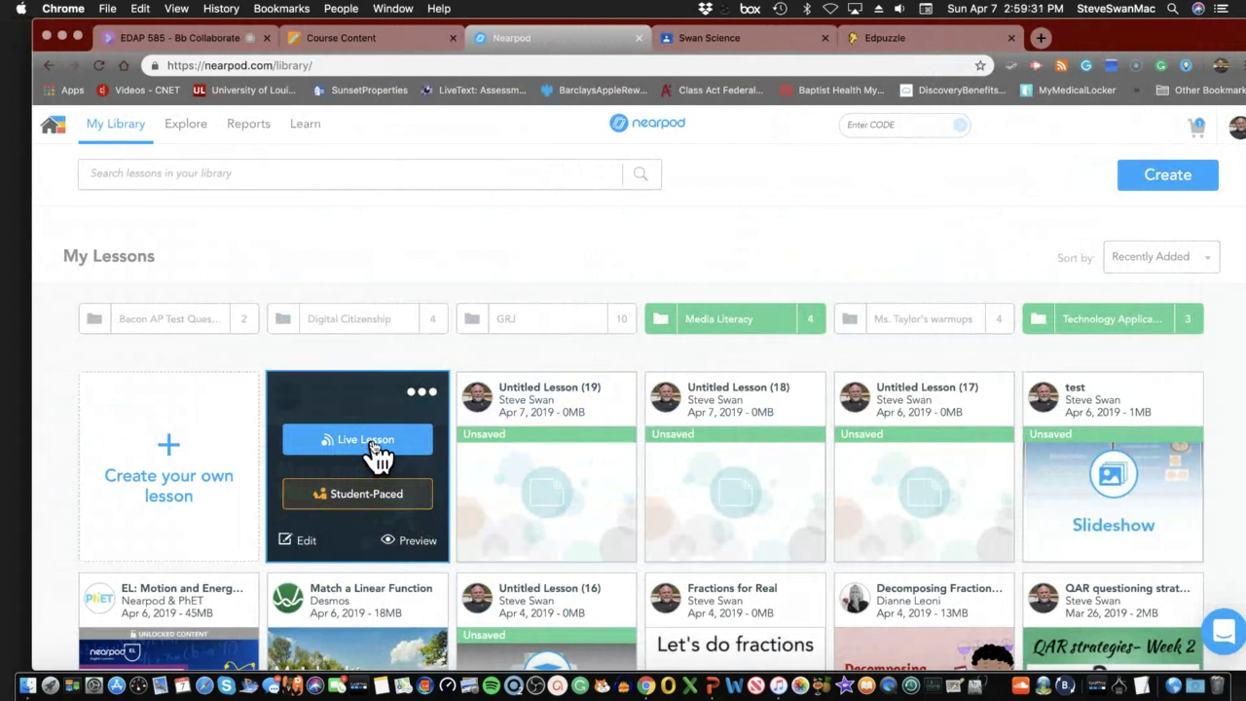
Launch the Mass, Weight, and Gravity lesson as a live lesson and advance to the "Let's get started!" slide, slide 7.
click(373, 446)
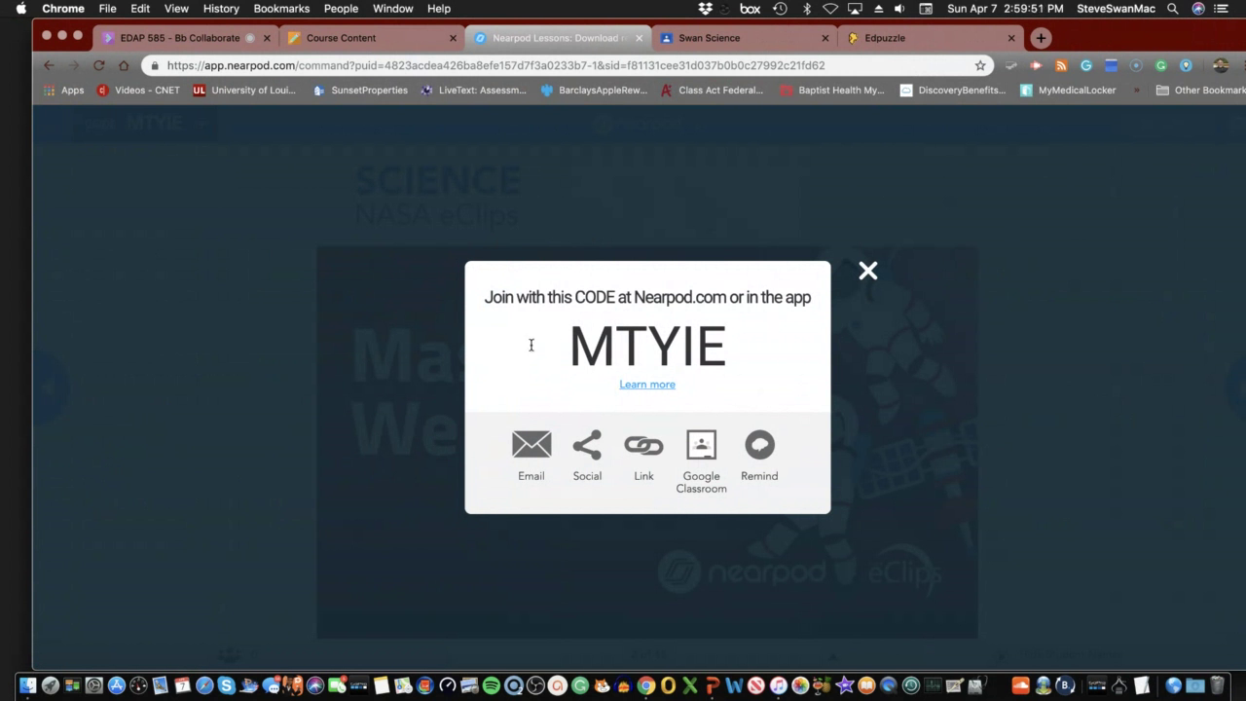
click(865, 274)
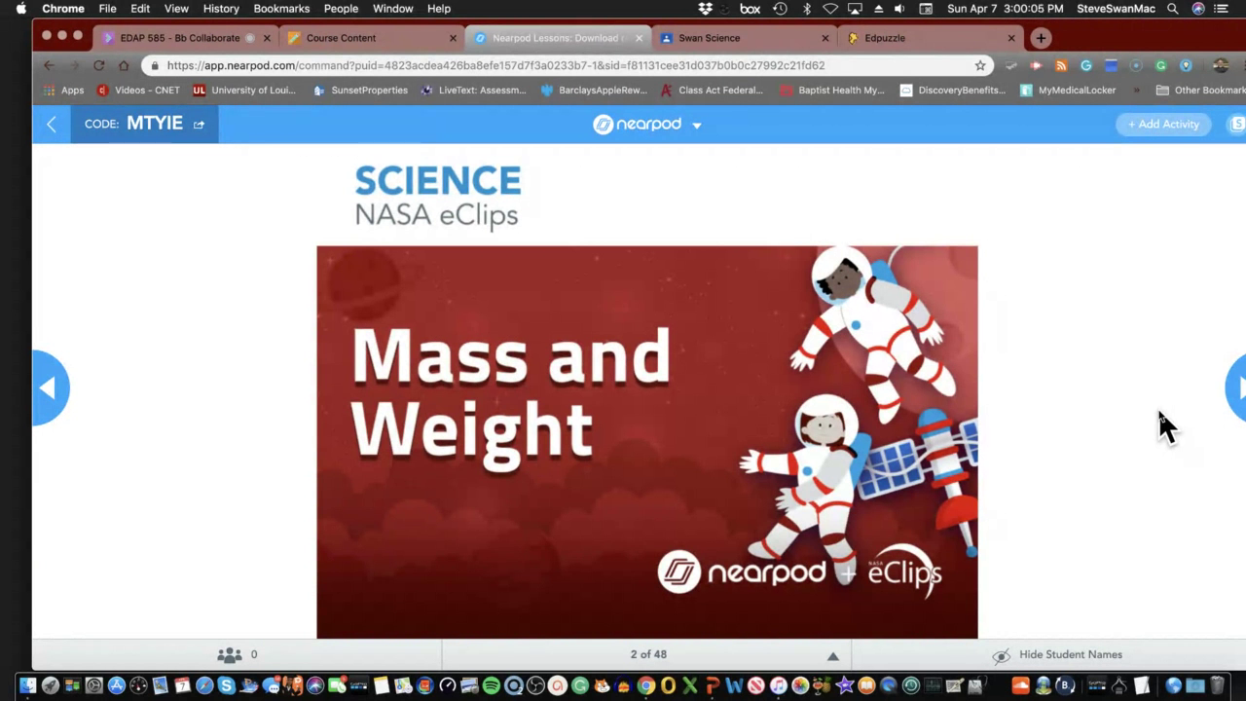
key(Right)
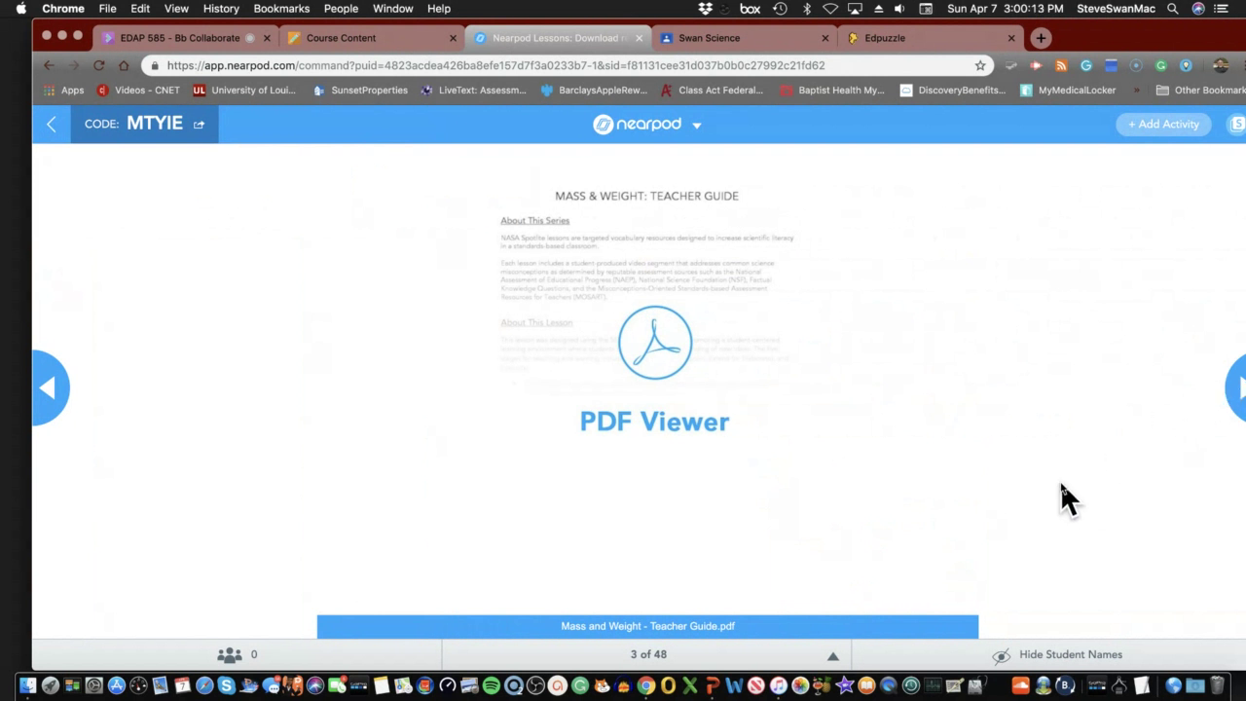
key(Right)
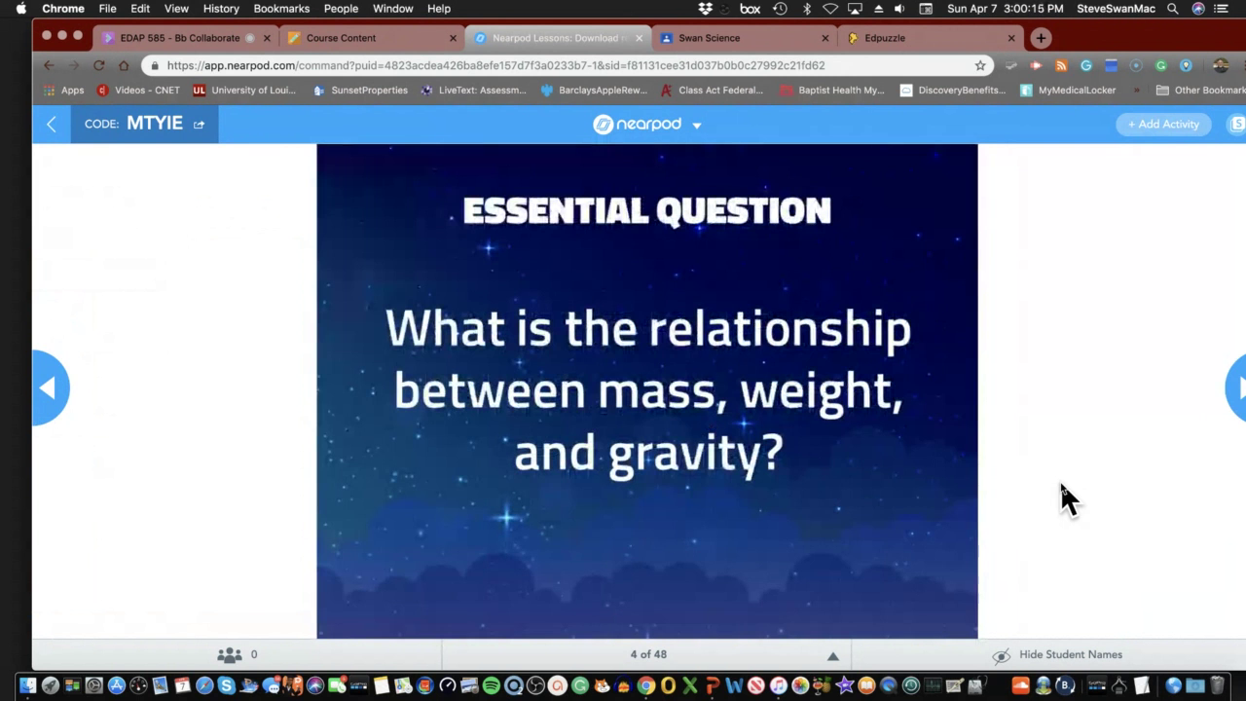
key(Right)
key(Right)
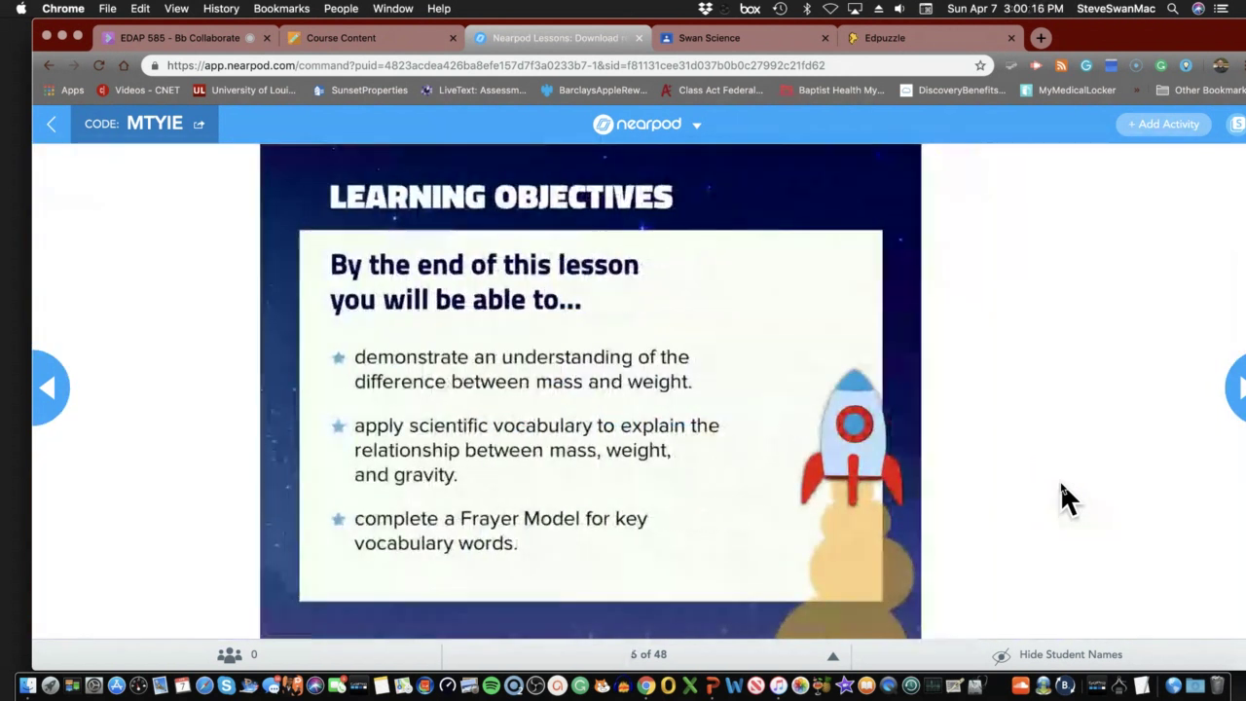
key(Right)
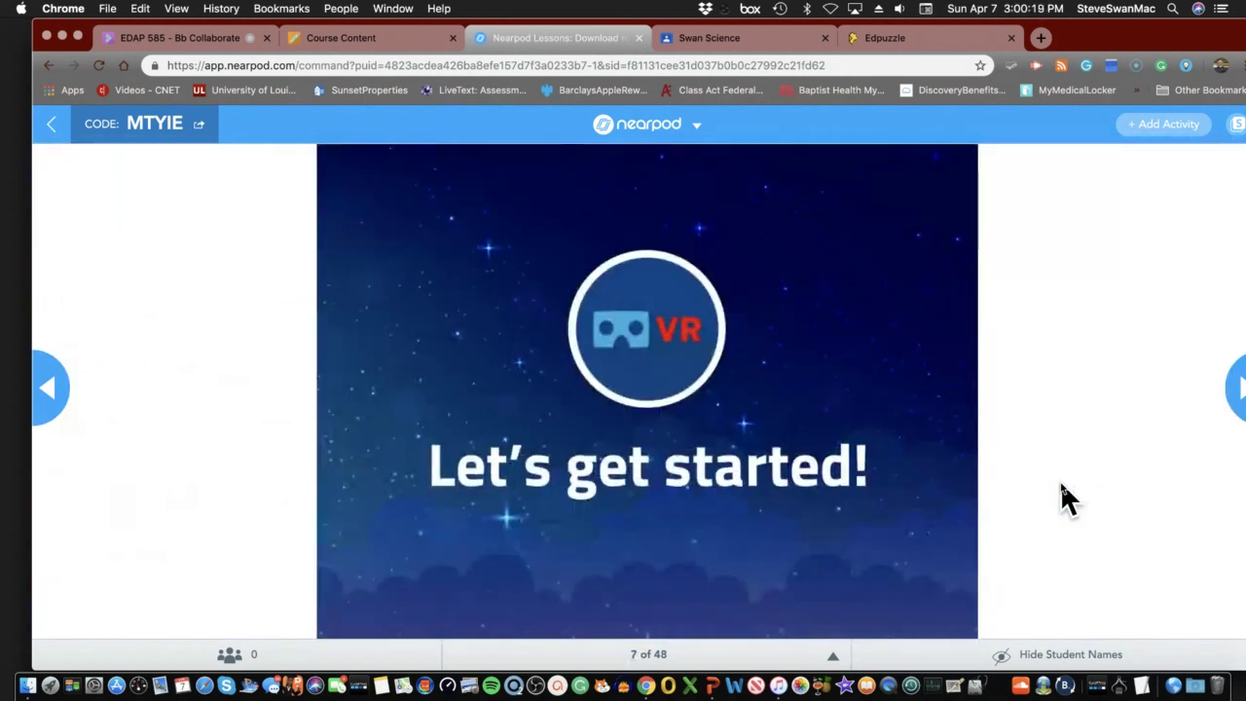
Advance to the Collaborate Board on slide 8 and require approval of student comments before they are posted.
key(Right)
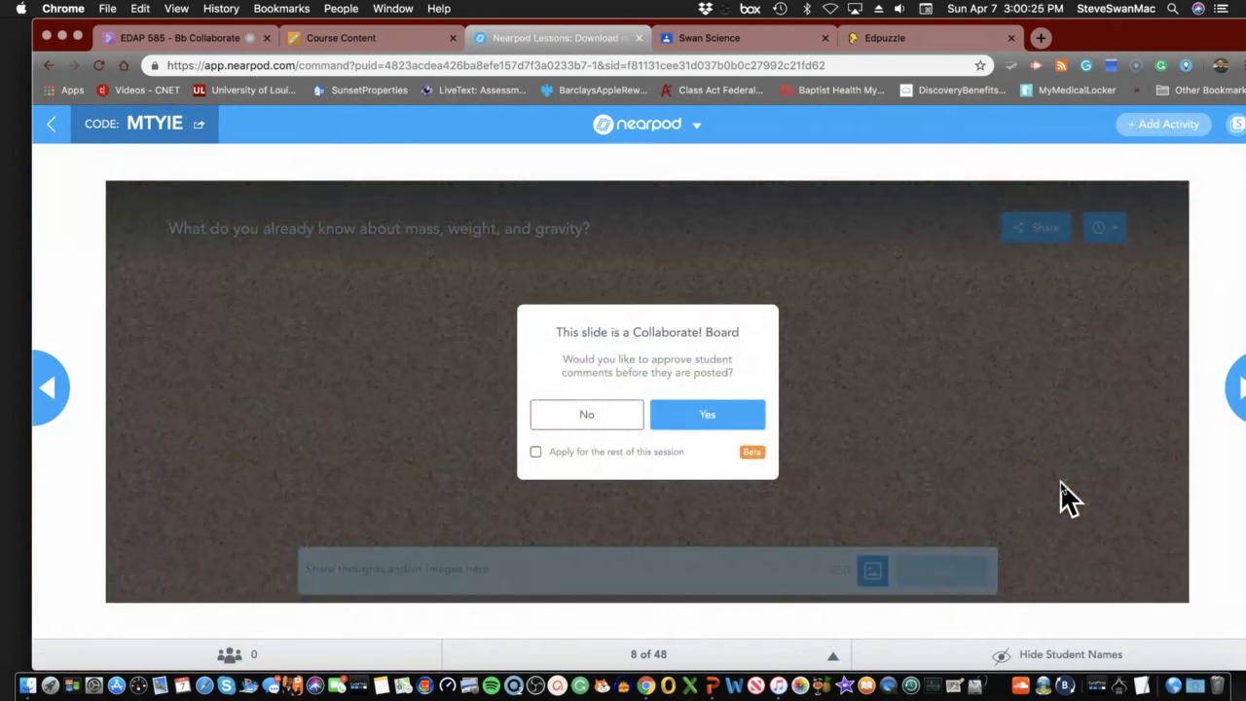
click(738, 421)
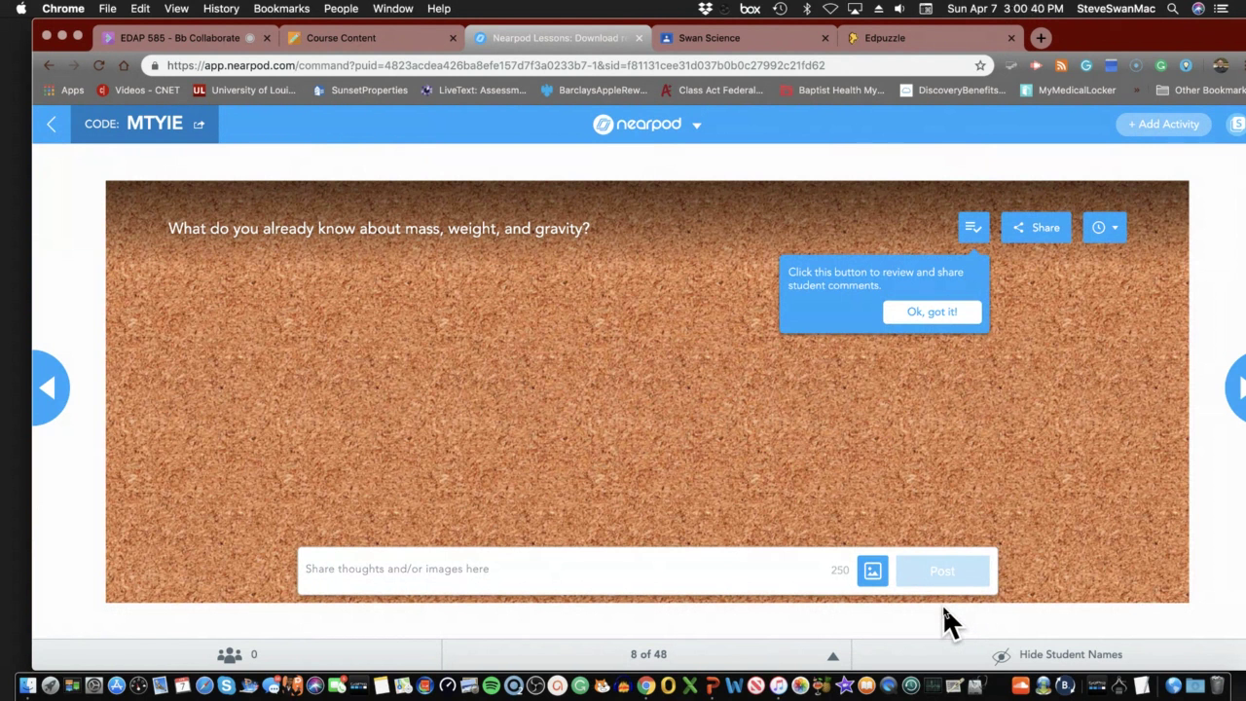
click(959, 313)
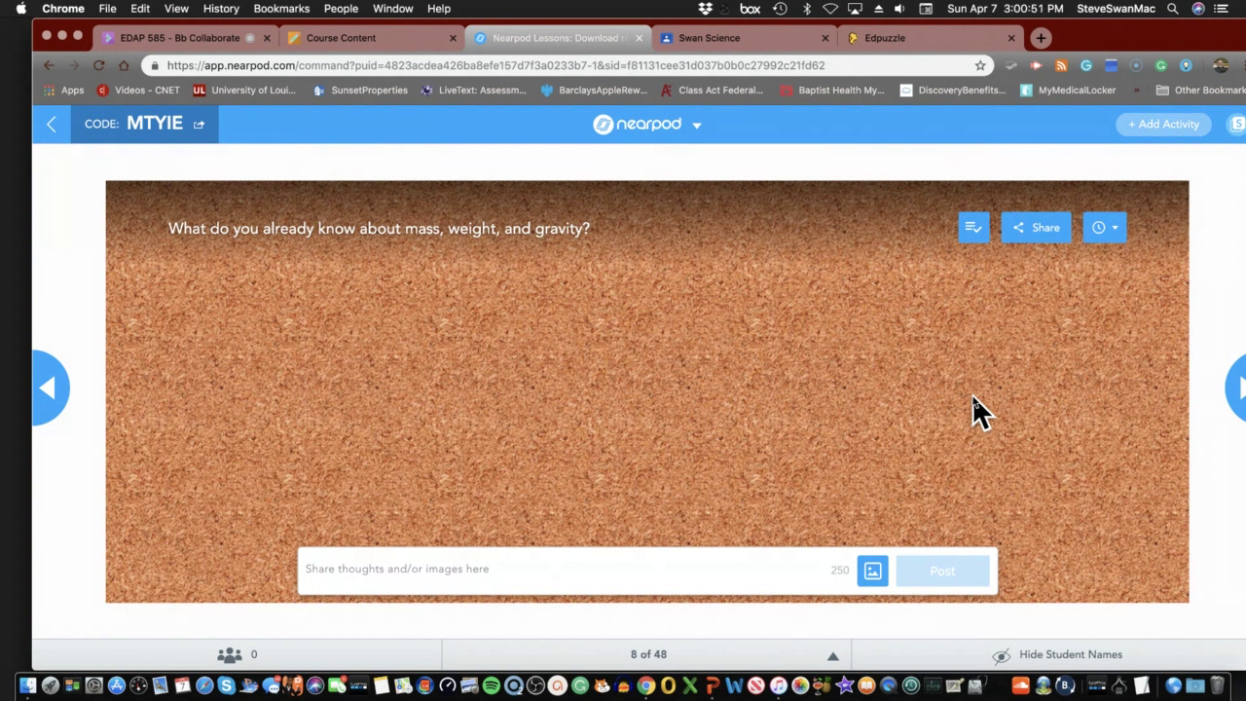
Advance past the Virtual Expedition introduction to the New York panorama on slide 10 and look around it.
click(1236, 386)
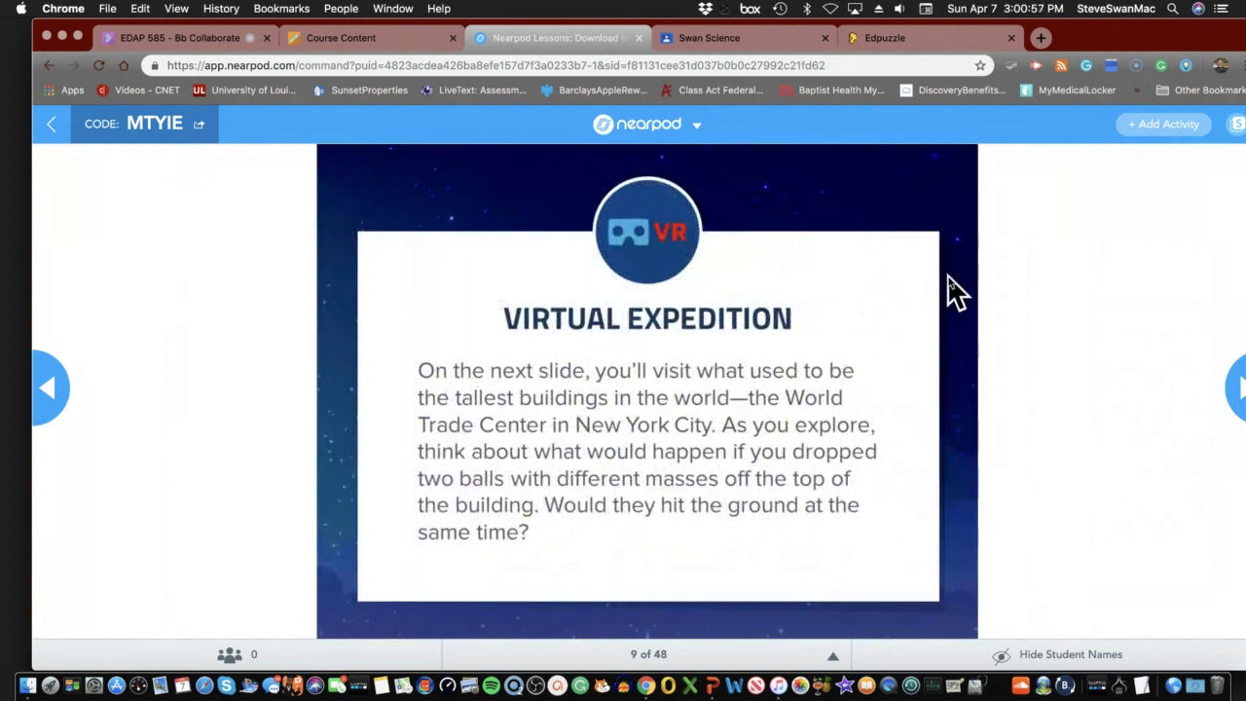
click(1239, 390)
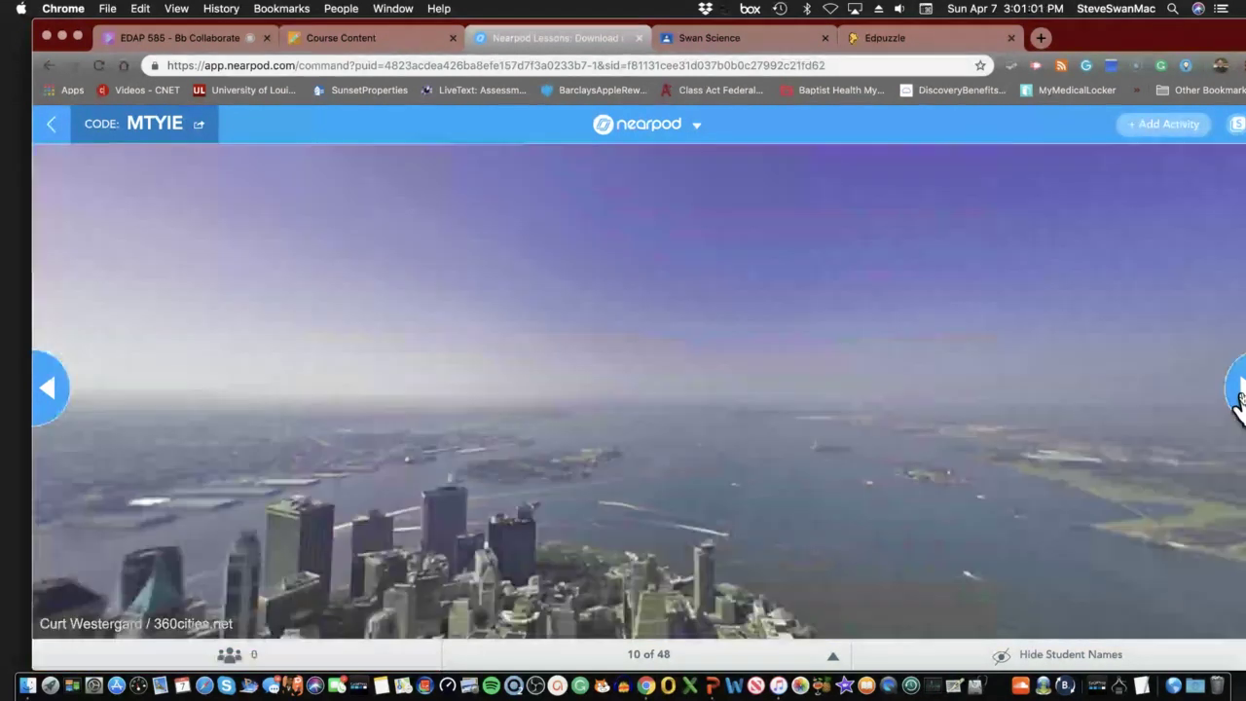
drag(751, 403, 776, 358)
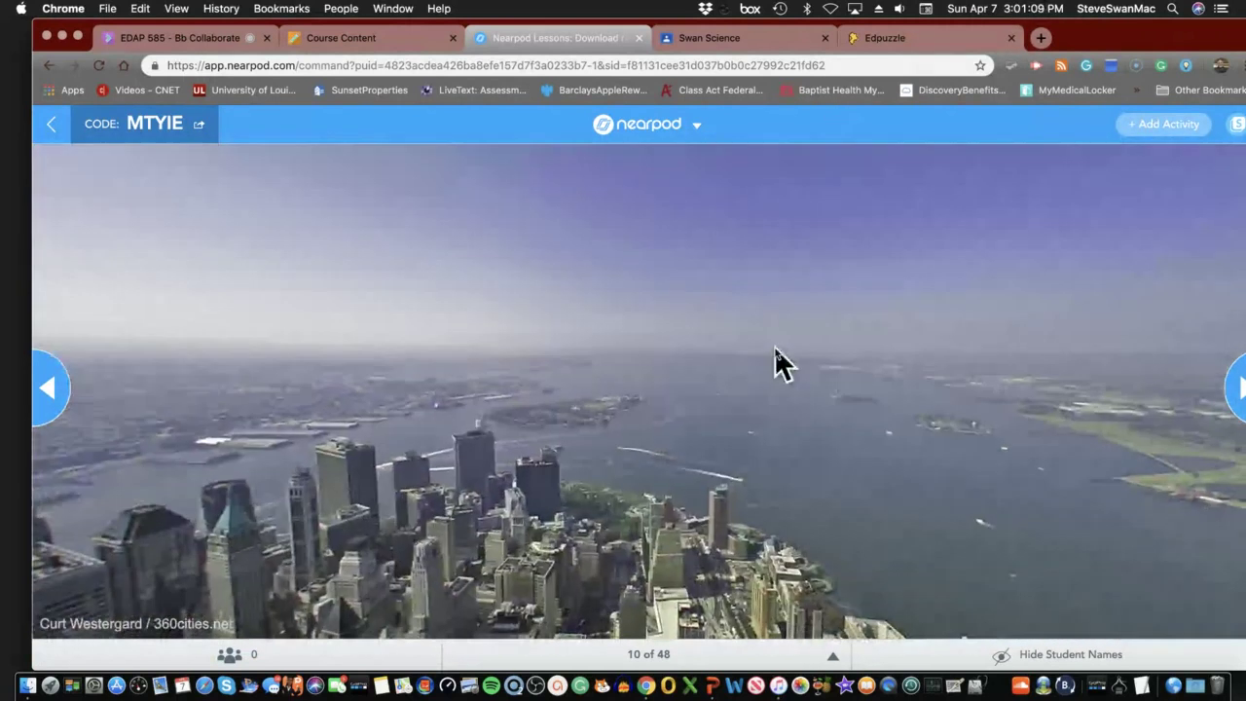
Advance to the mass and weight video on slide 14 and have videos play on this device only for the rest of the lesson.
click(1236, 389)
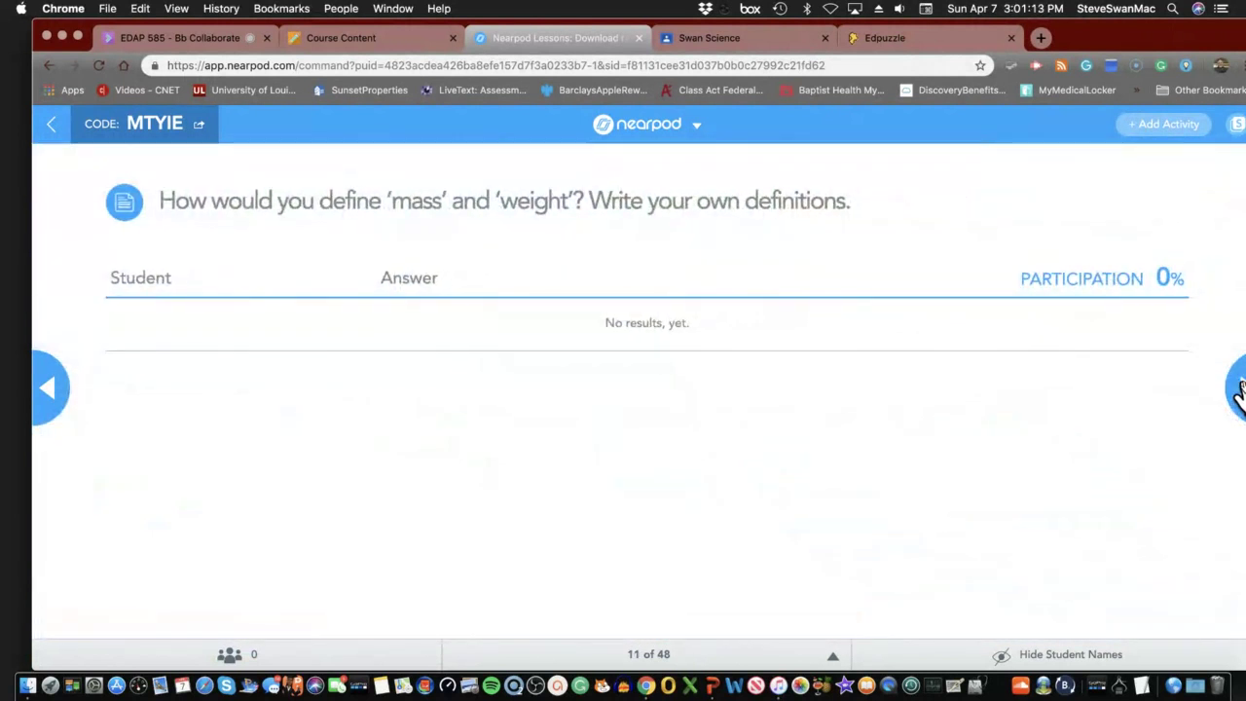
click(1238, 389)
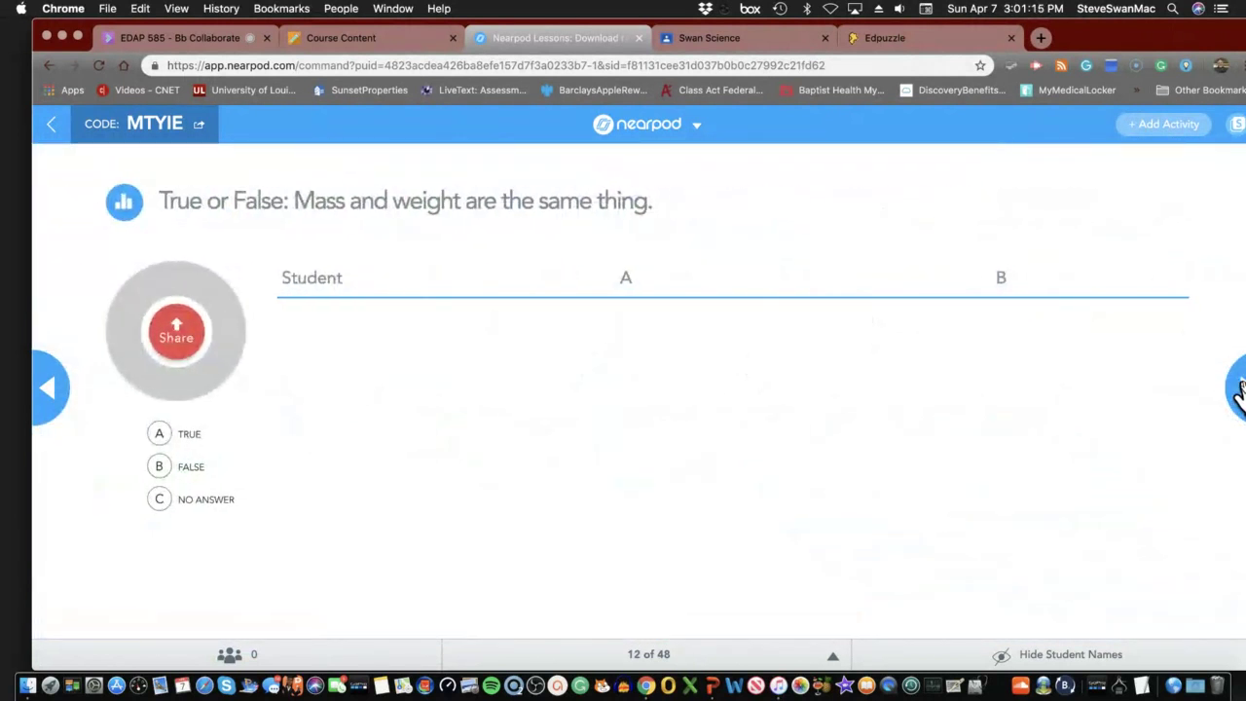
click(1238, 389)
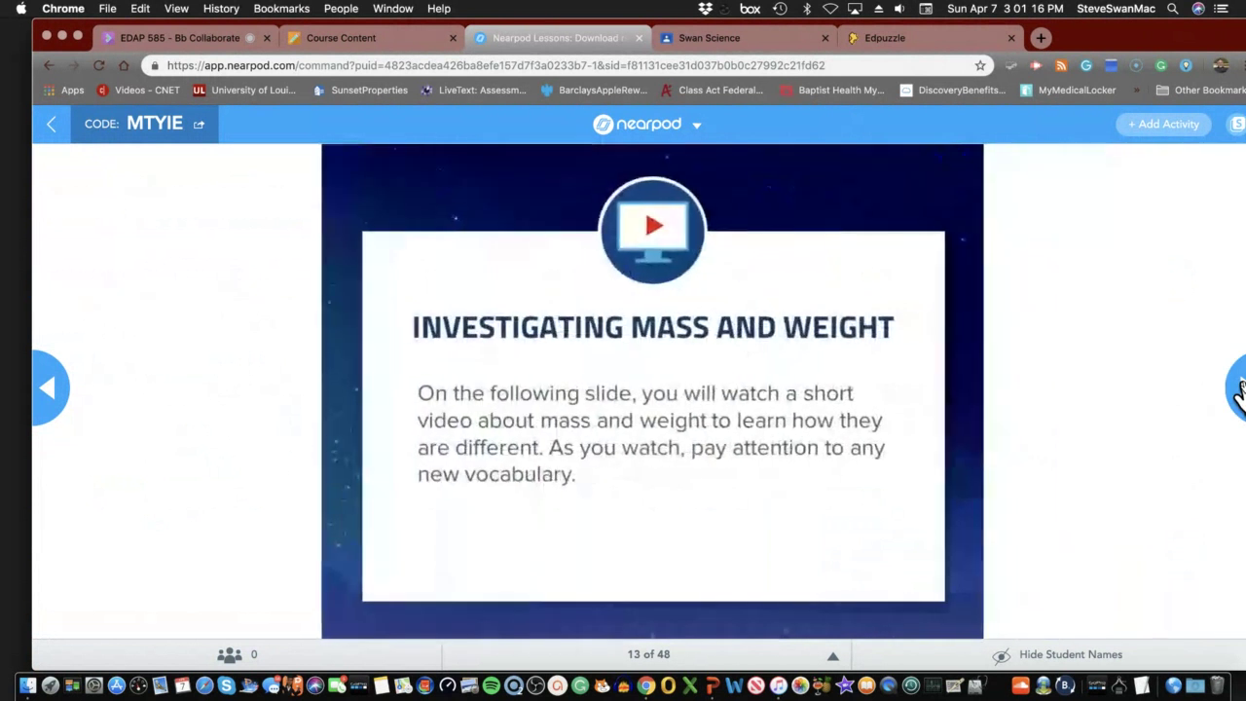
click(1238, 387)
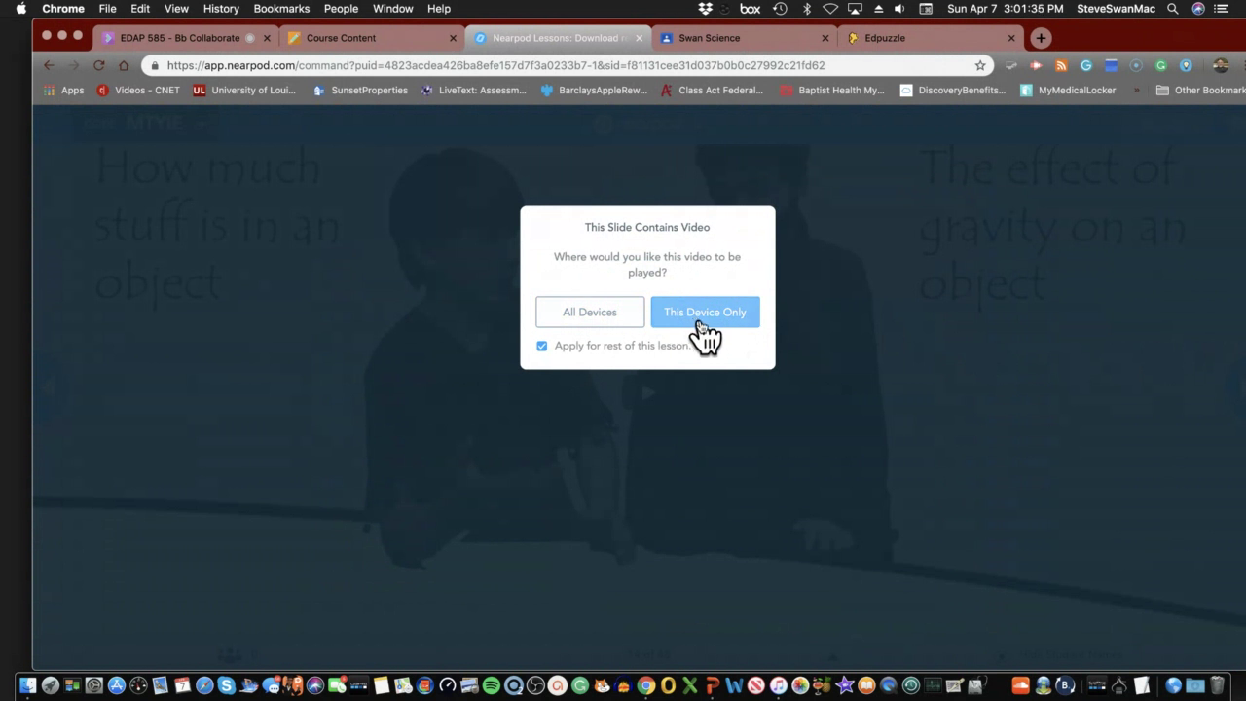
click(561, 300)
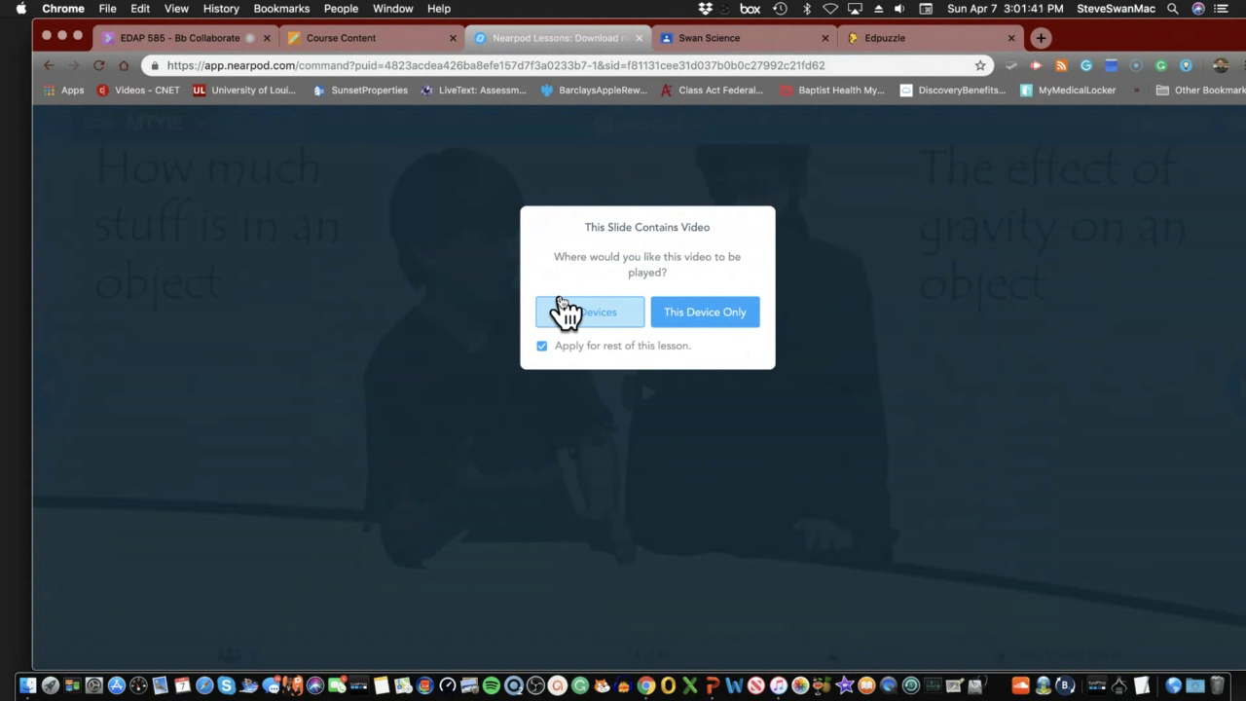
click(671, 322)
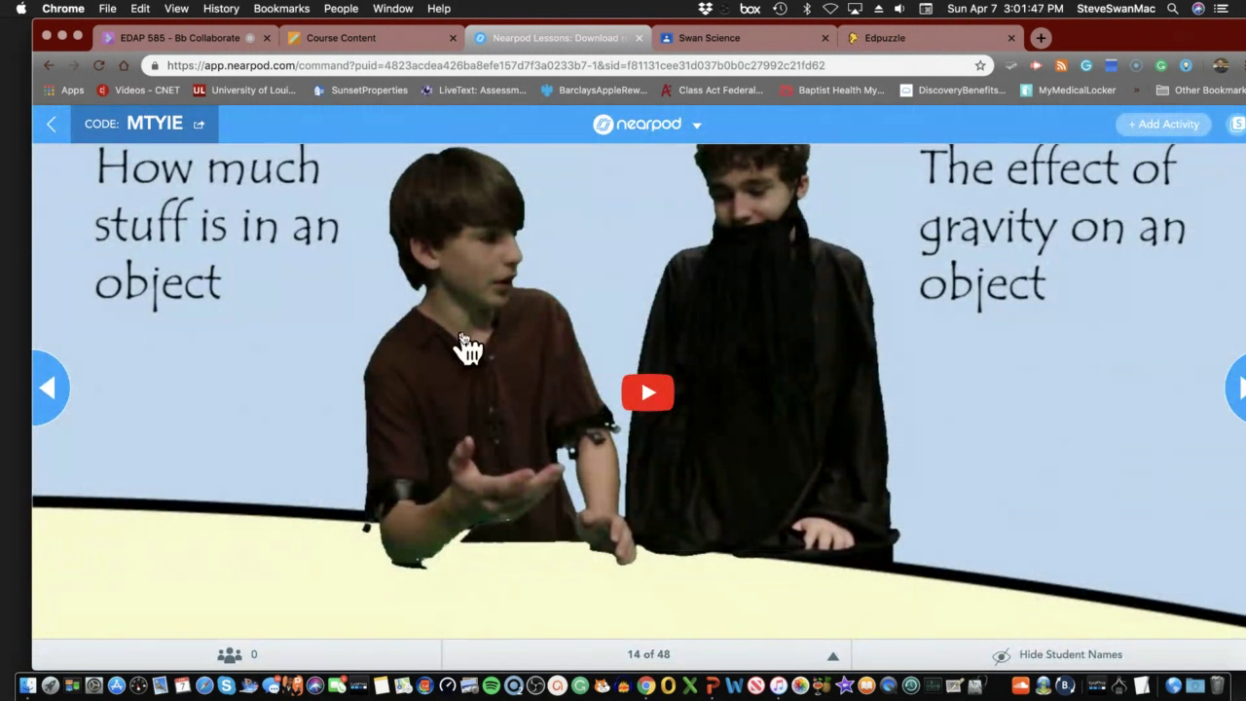
Advance to the true-or-false poll on slide 15 and show the activity types that can be added during the live session.
click(1237, 387)
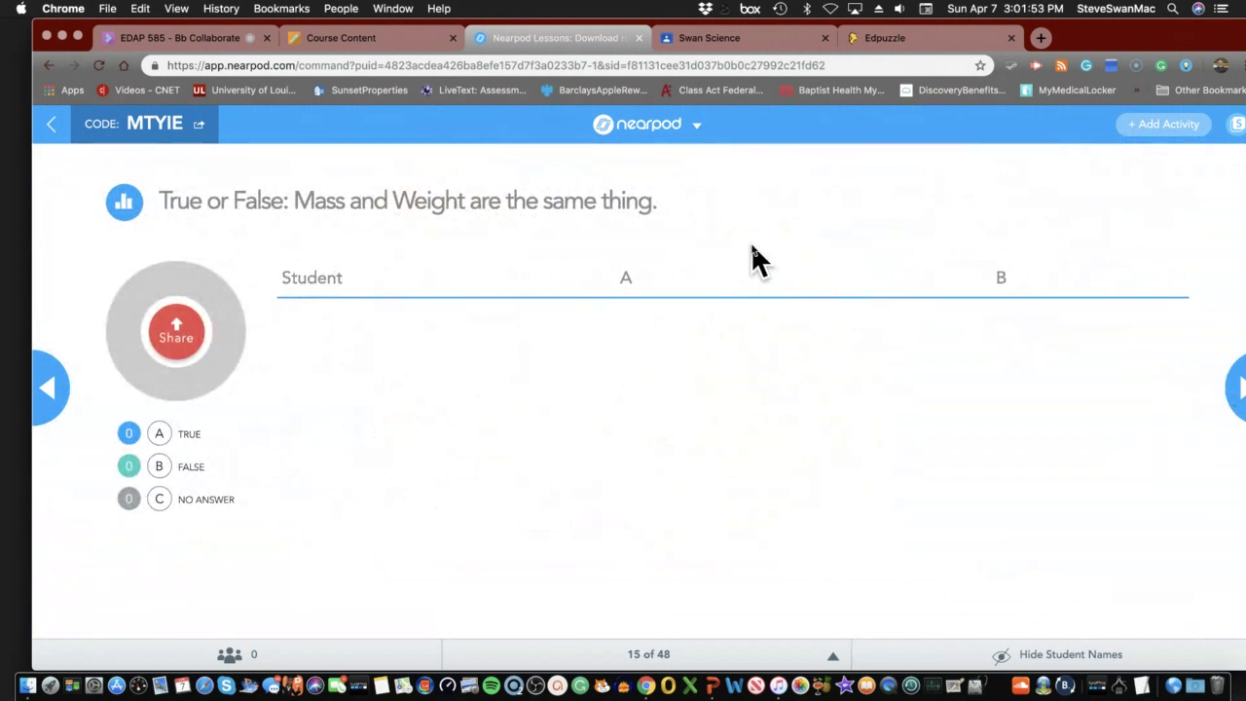
click(1163, 126)
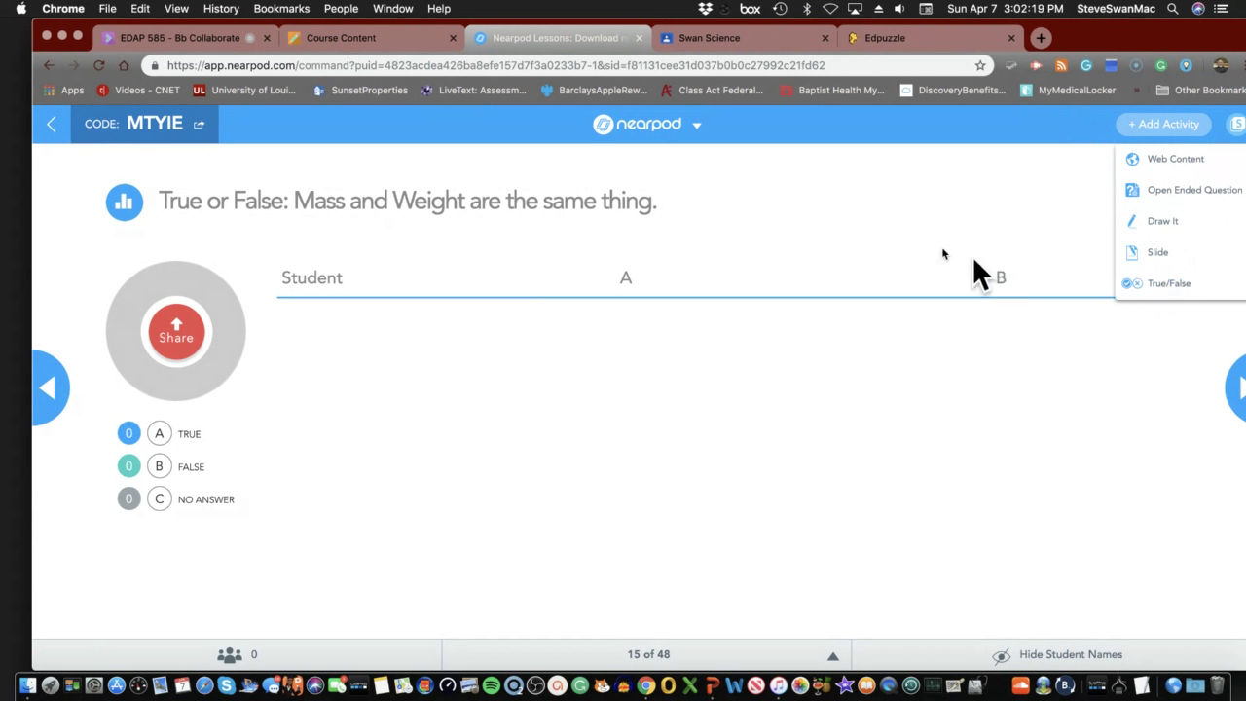
Leave the live lesson session and return to the lesson library.
click(57, 125)
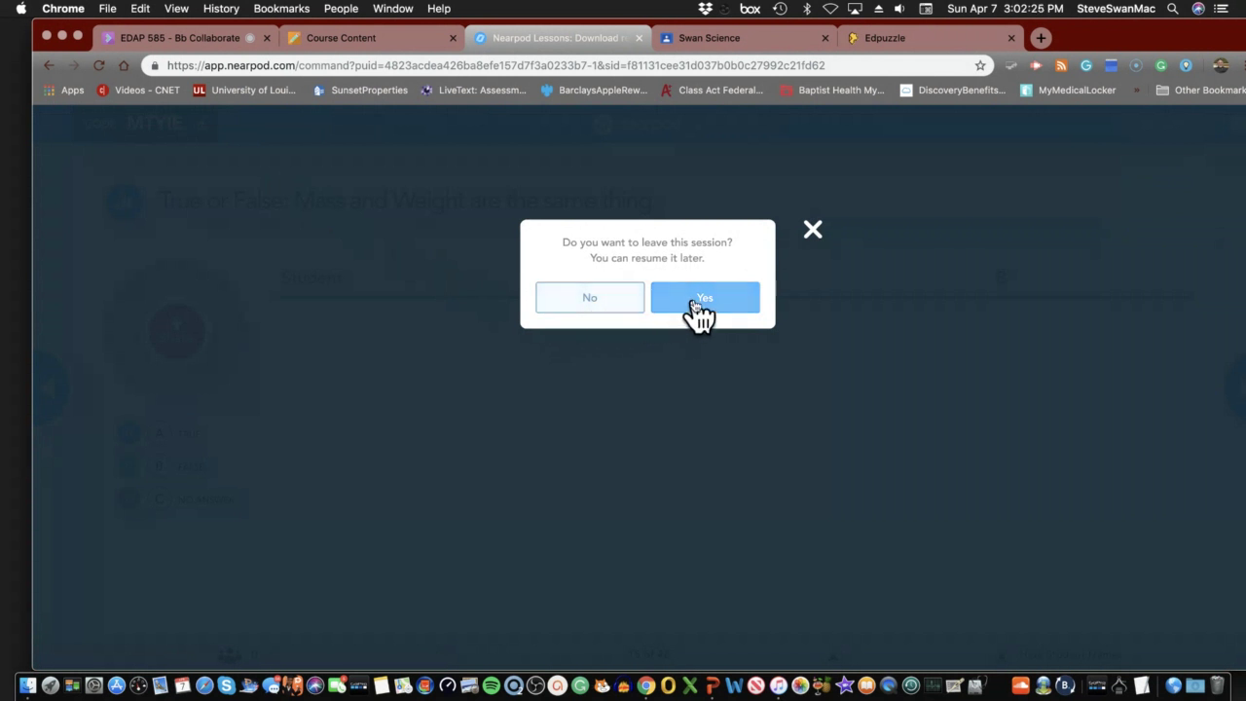
click(613, 298)
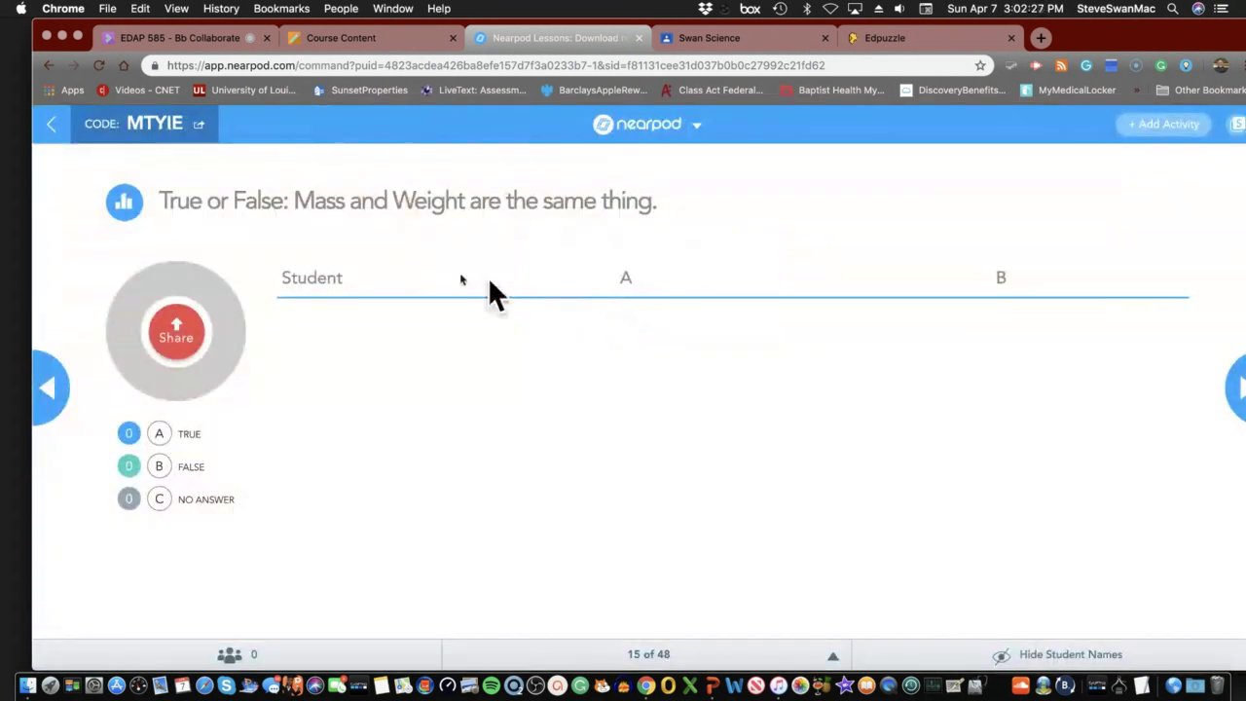
click(48, 125)
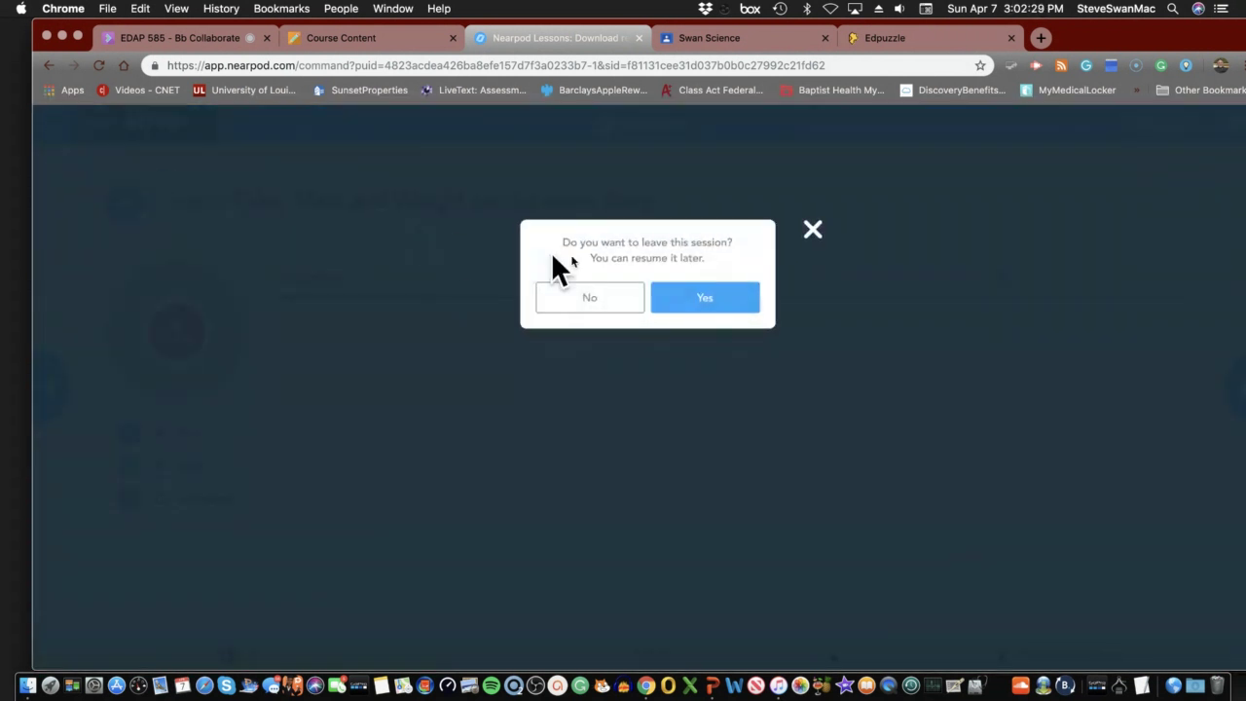
click(686, 295)
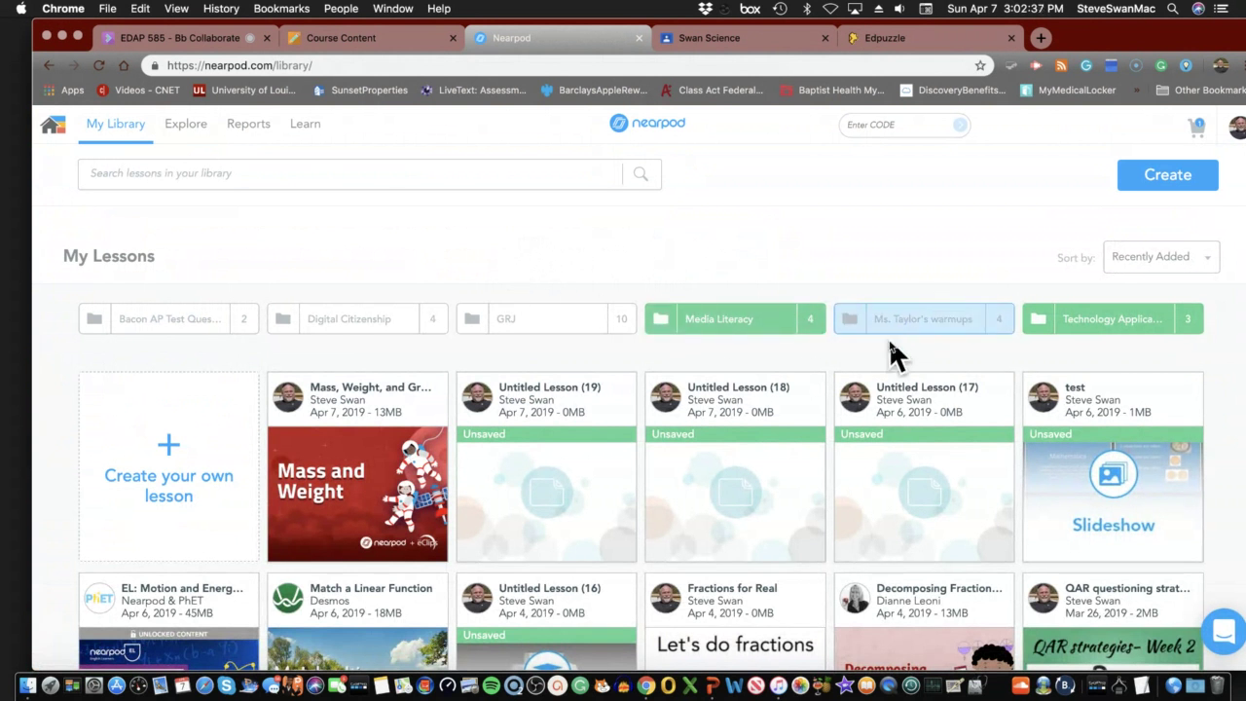
Look through the lessons in My Library and create a new blank lesson.
scroll(861, 359, down, 10)
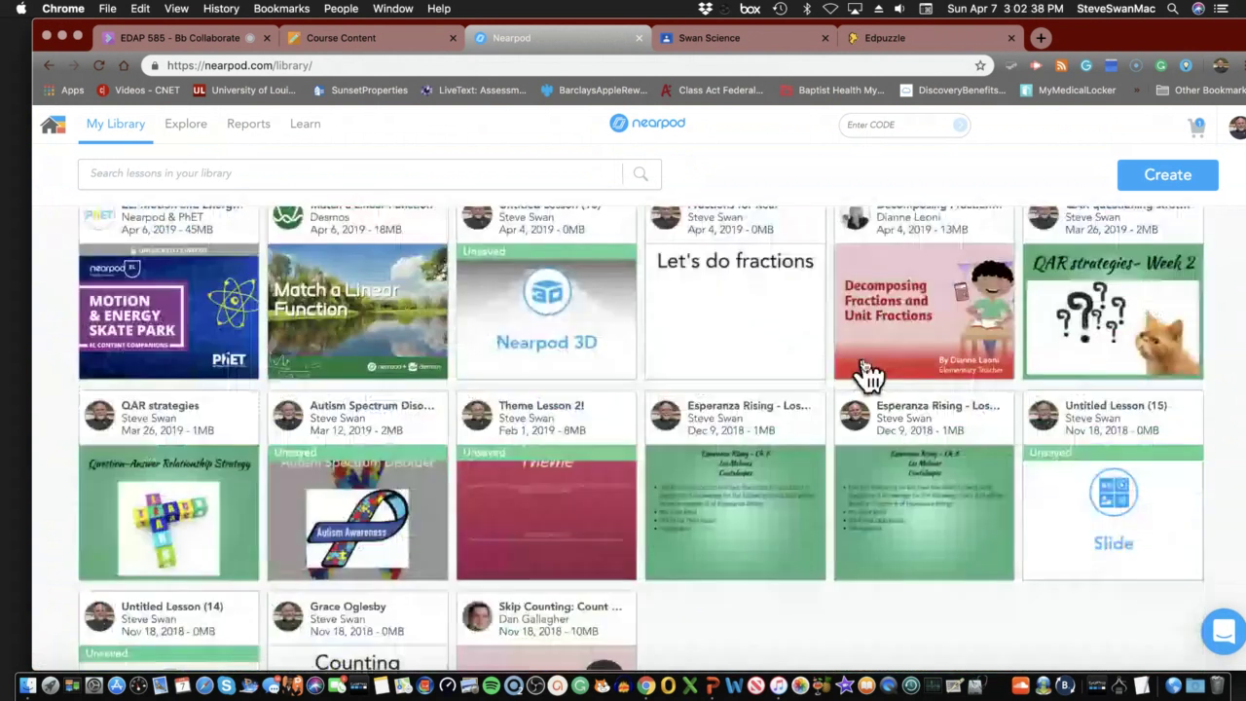
scroll(863, 360, up, 5)
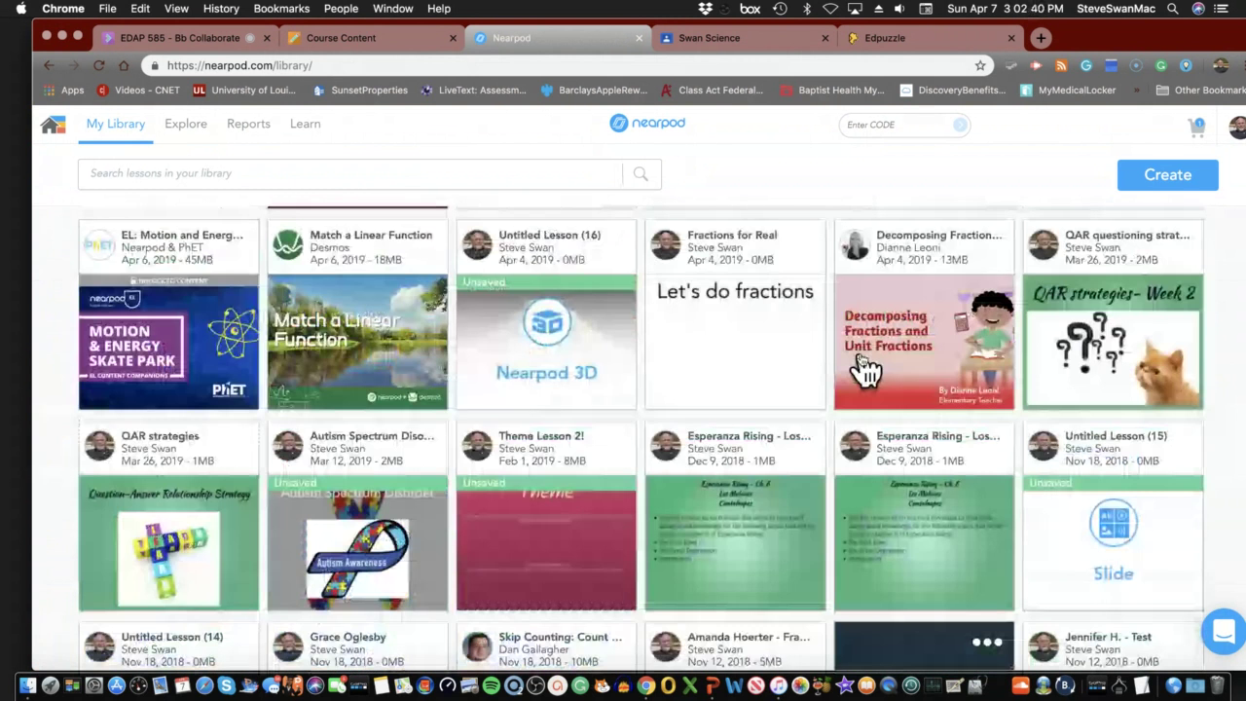
scroll(863, 360, up, 4)
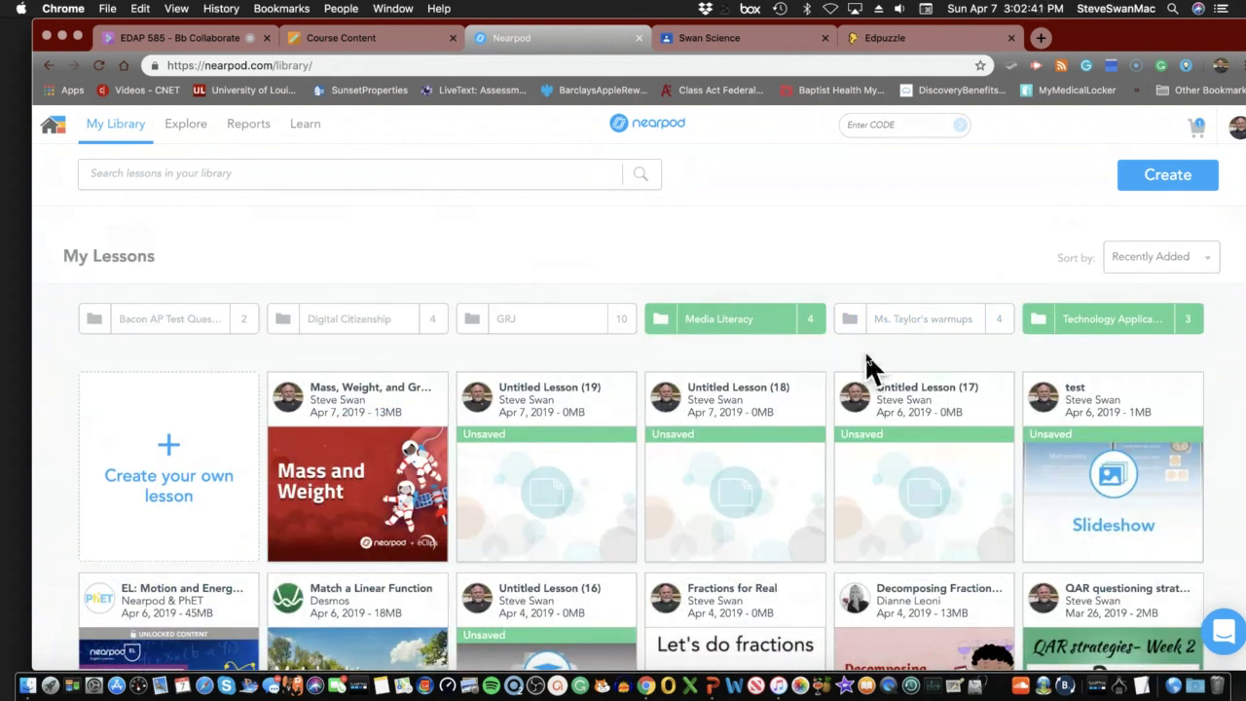
click(1165, 185)
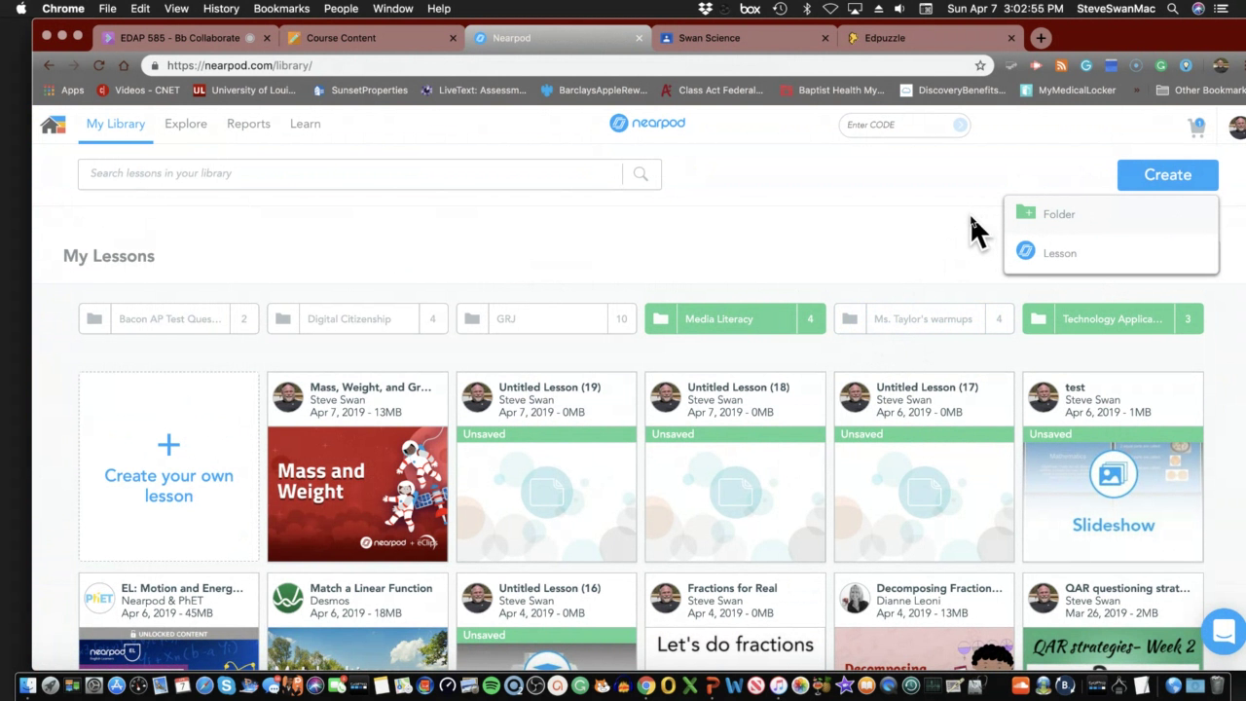
click(1042, 255)
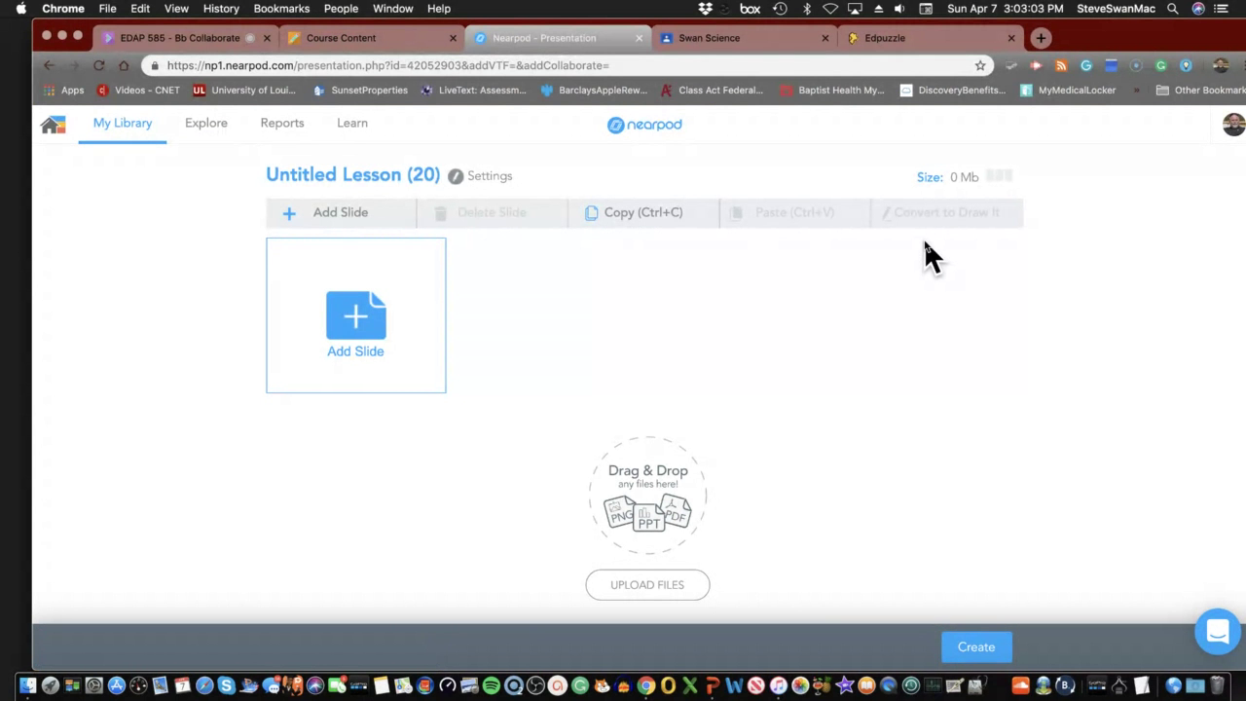
click(375, 317)
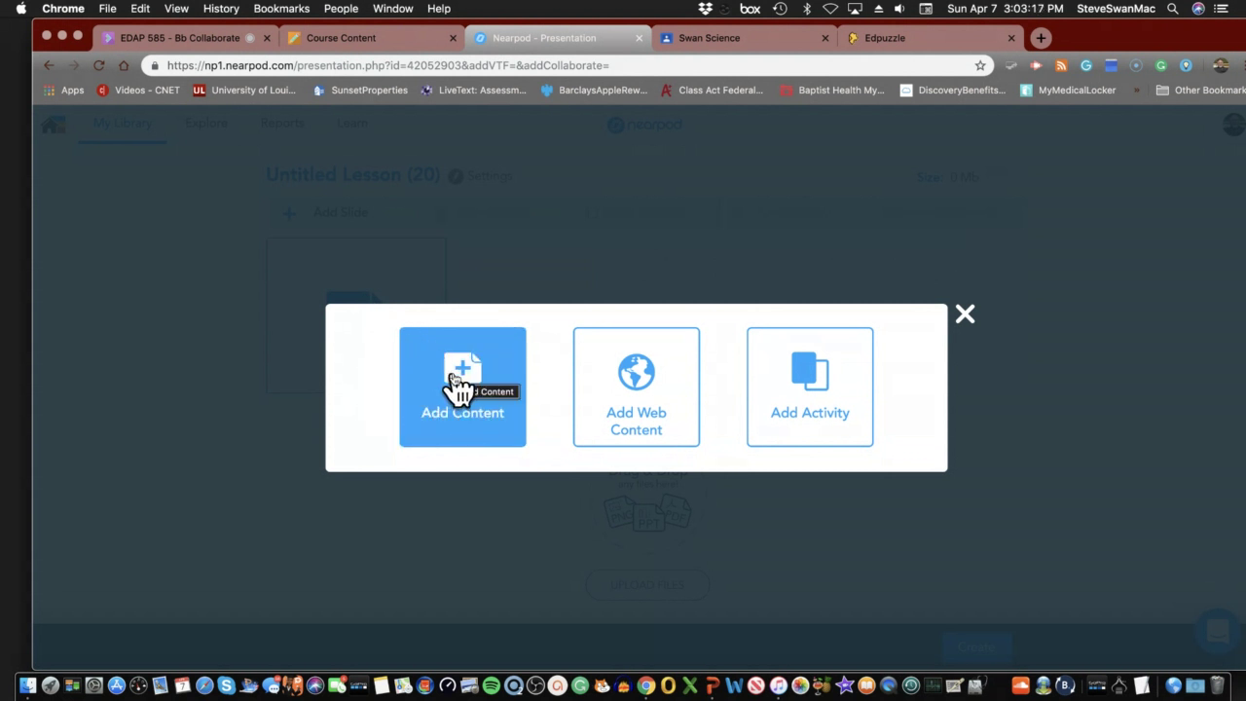
click(632, 388)
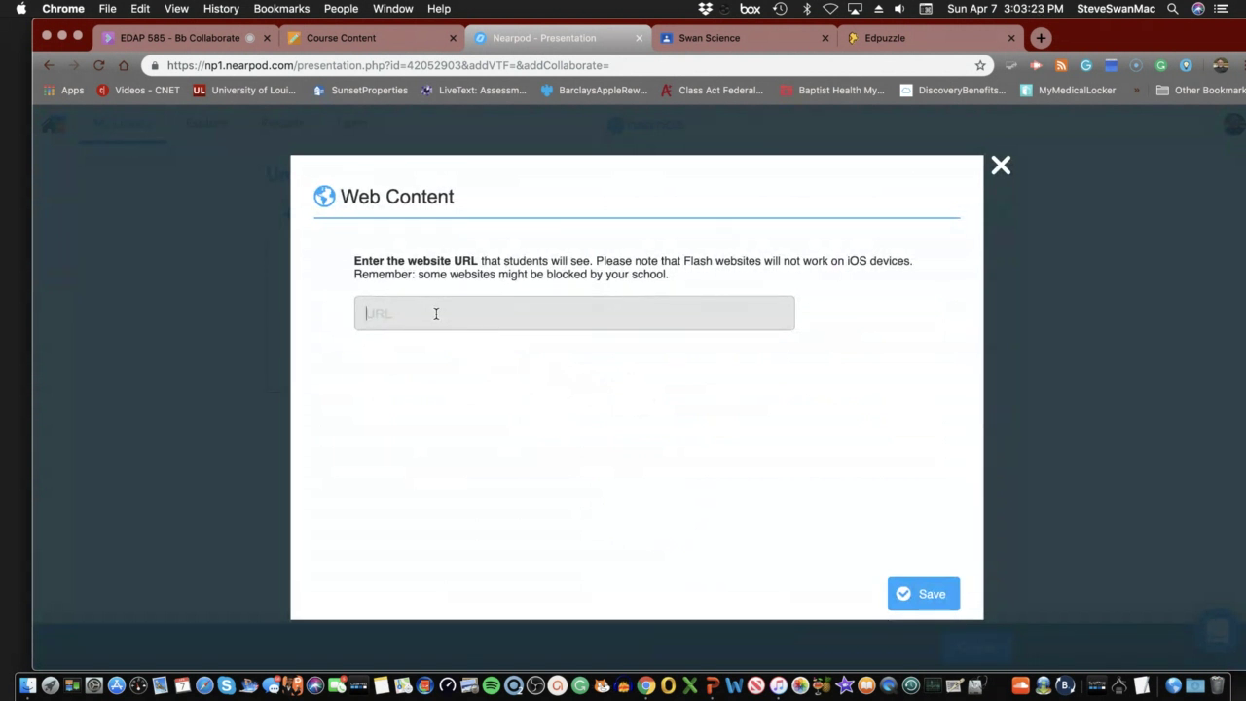
text(gra)
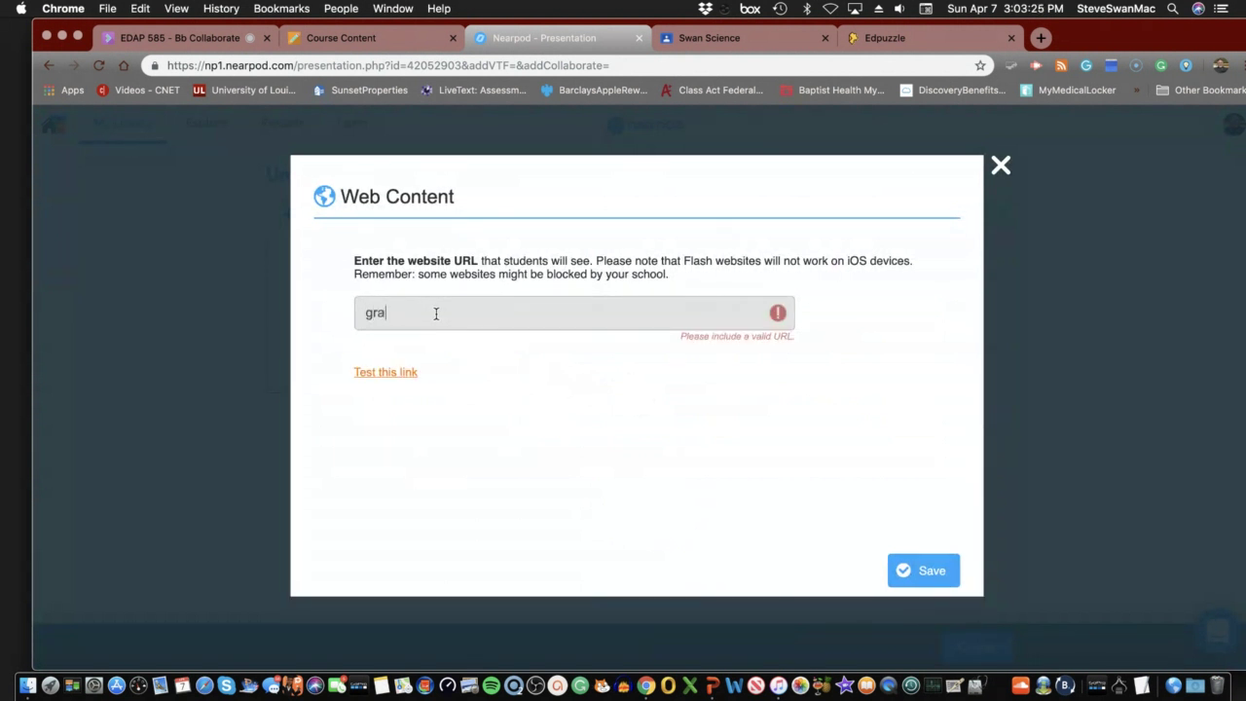
text(vity)
key(super+a)
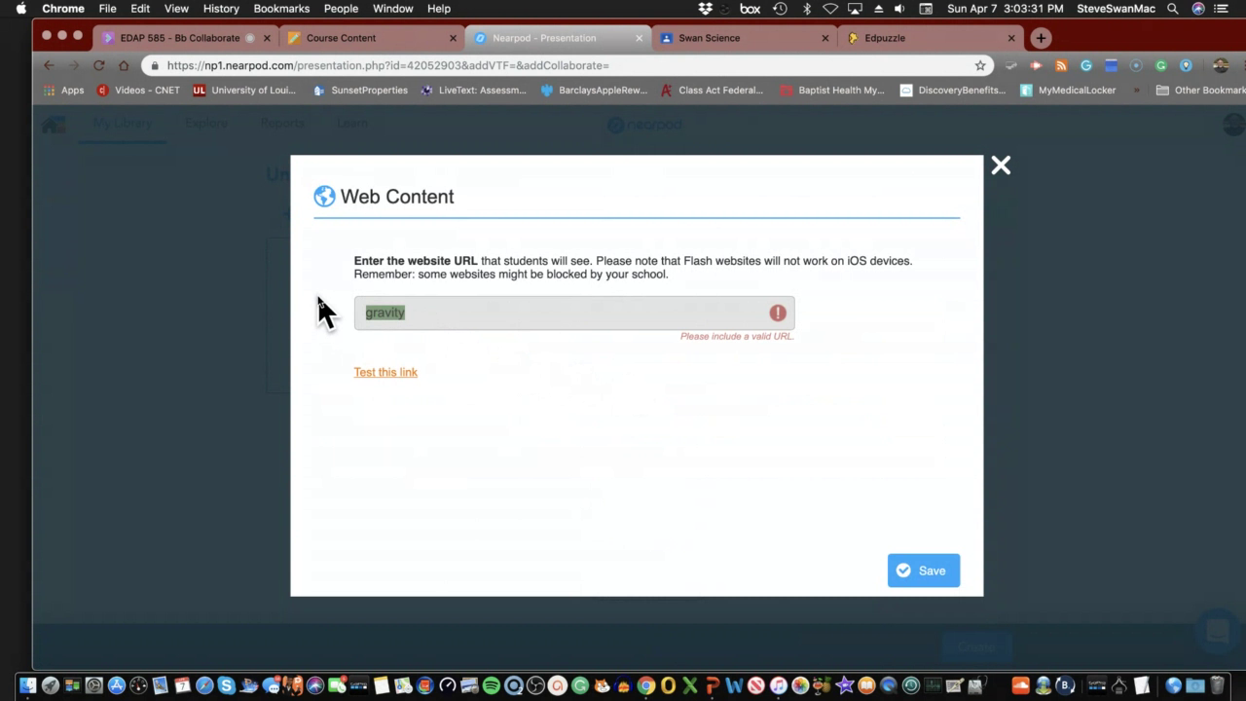
text(http)
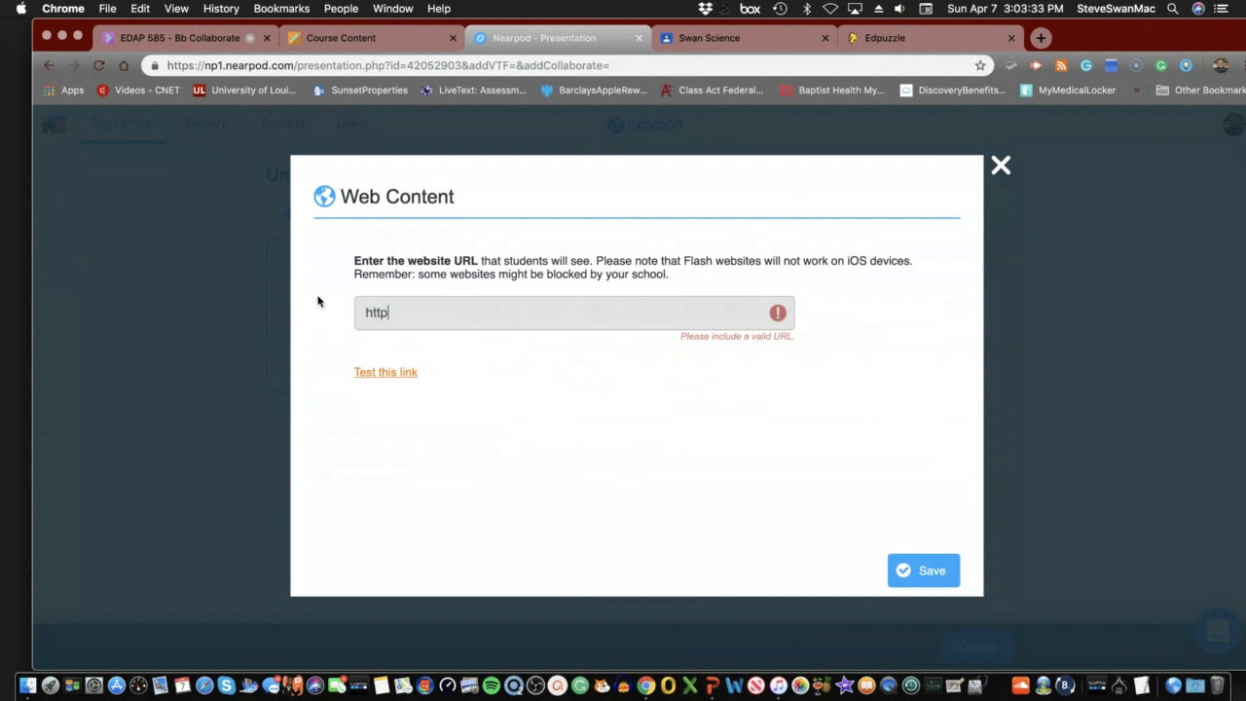
text(://gravity.com)
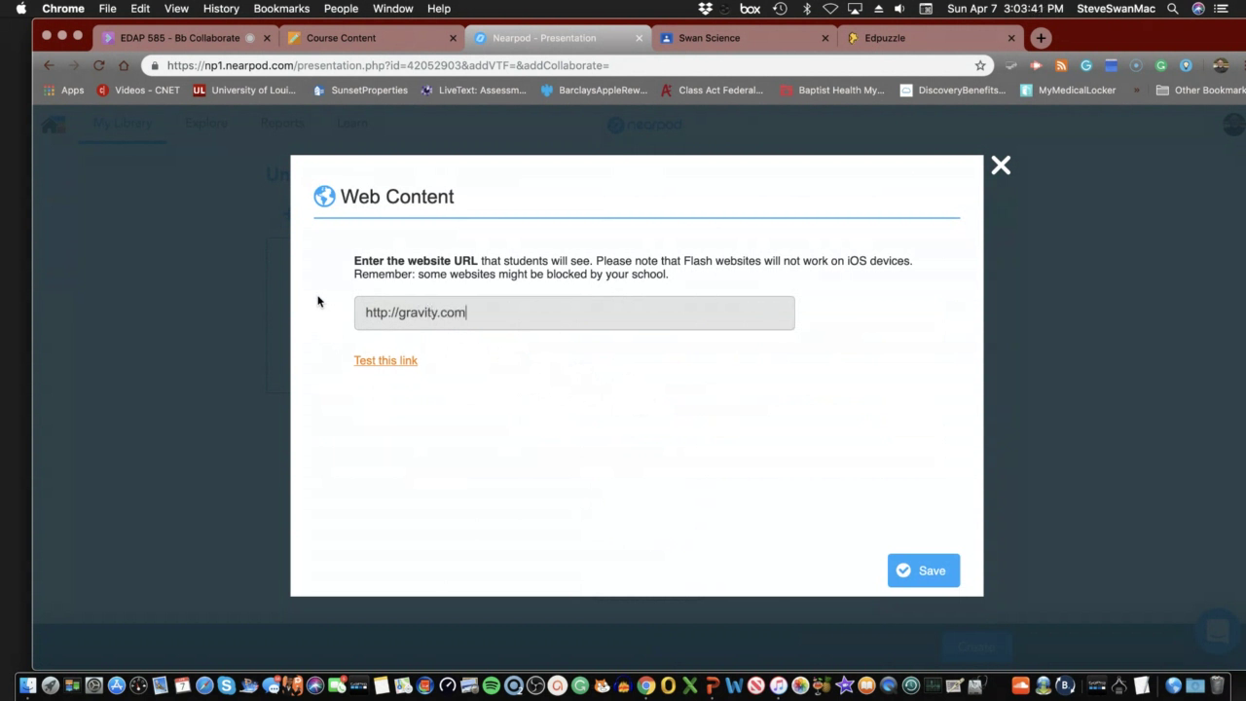
Test the gravity.com link and discard the web content slide without saving it.
click(375, 360)
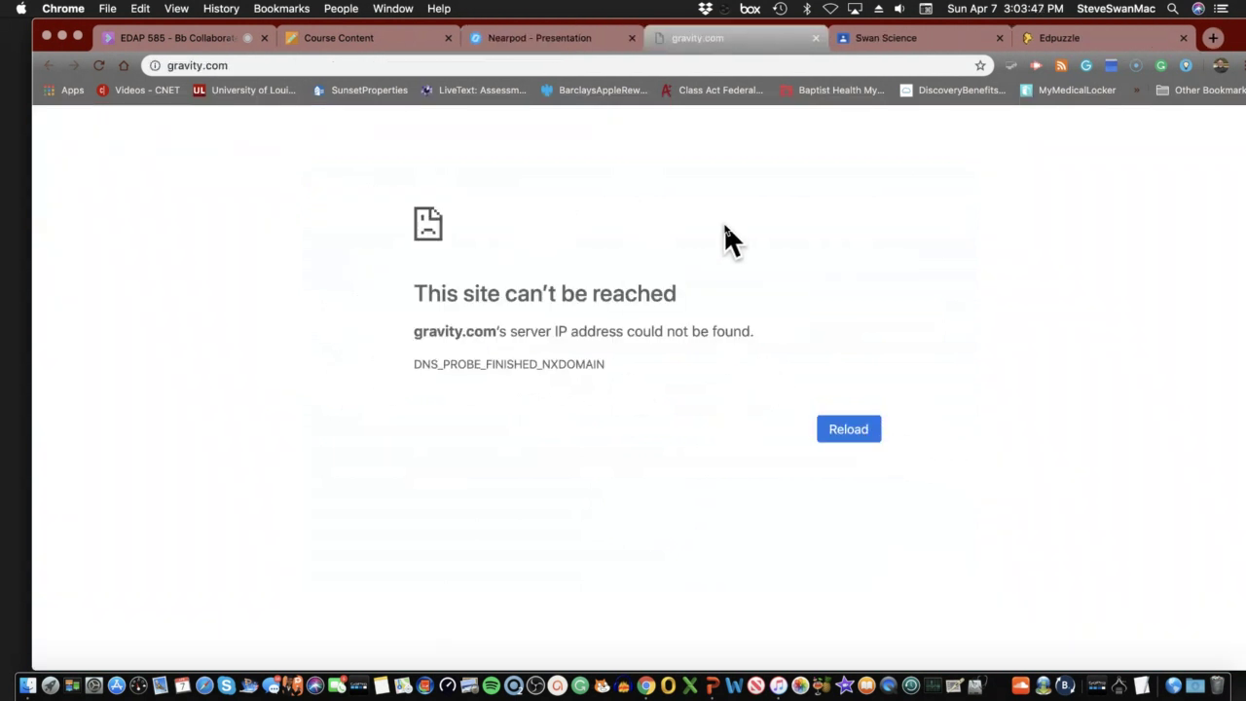
click(526, 38)
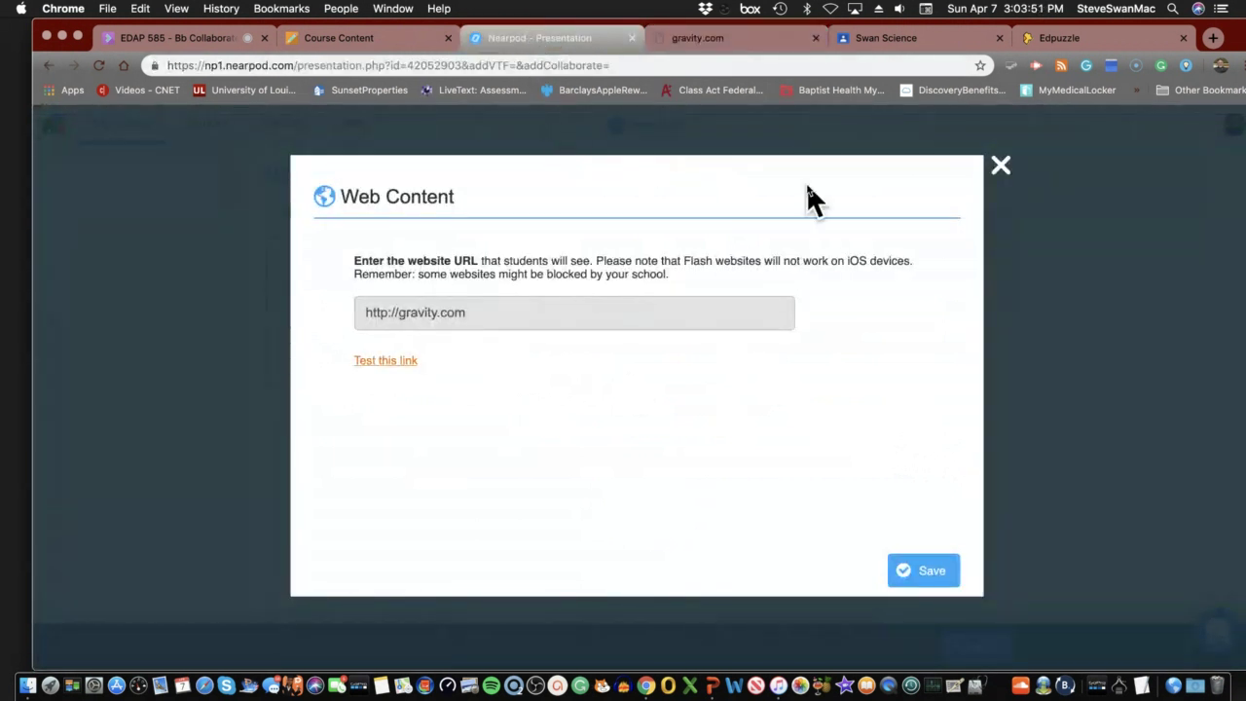
click(1002, 168)
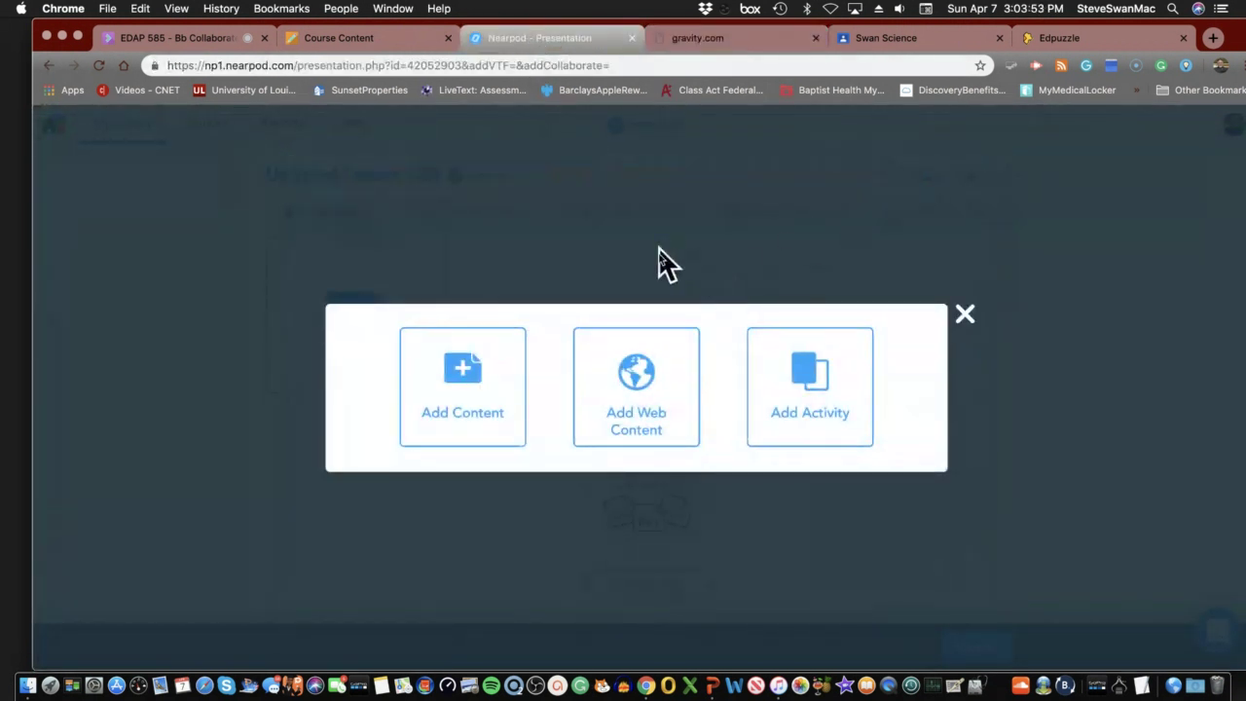
Browse the activity types and the content types that can be added to the lesson.
click(822, 390)
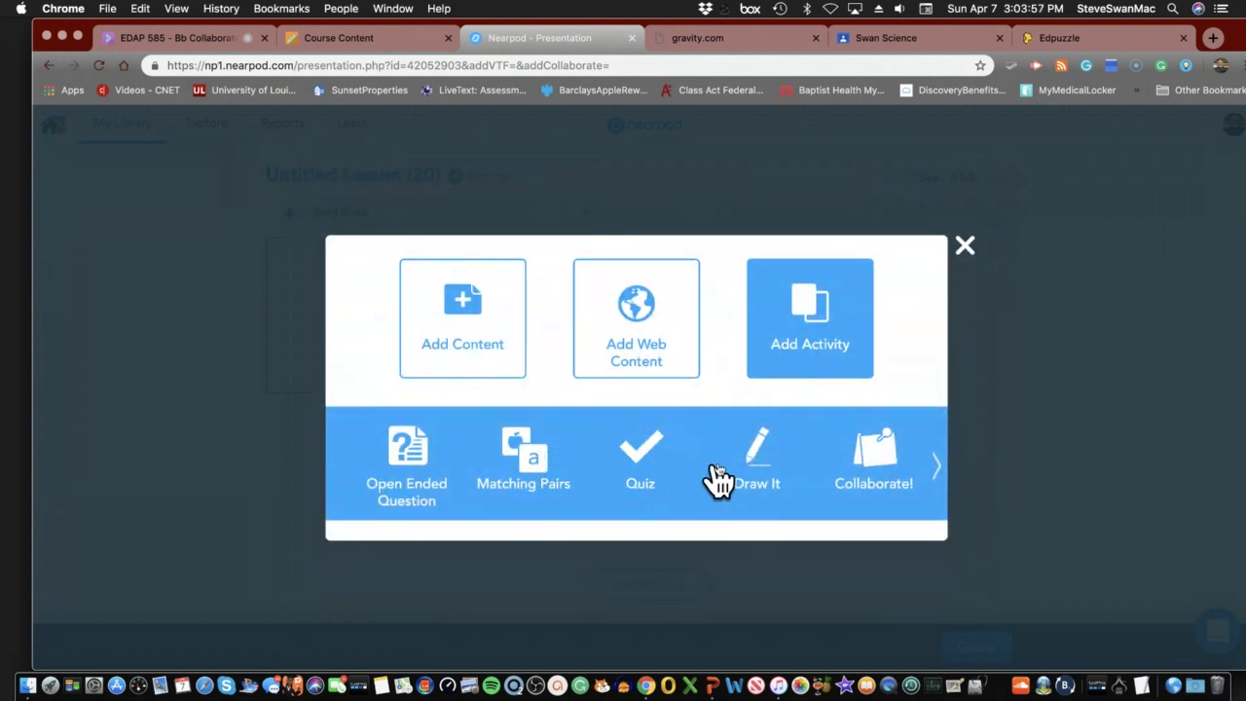
click(936, 471)
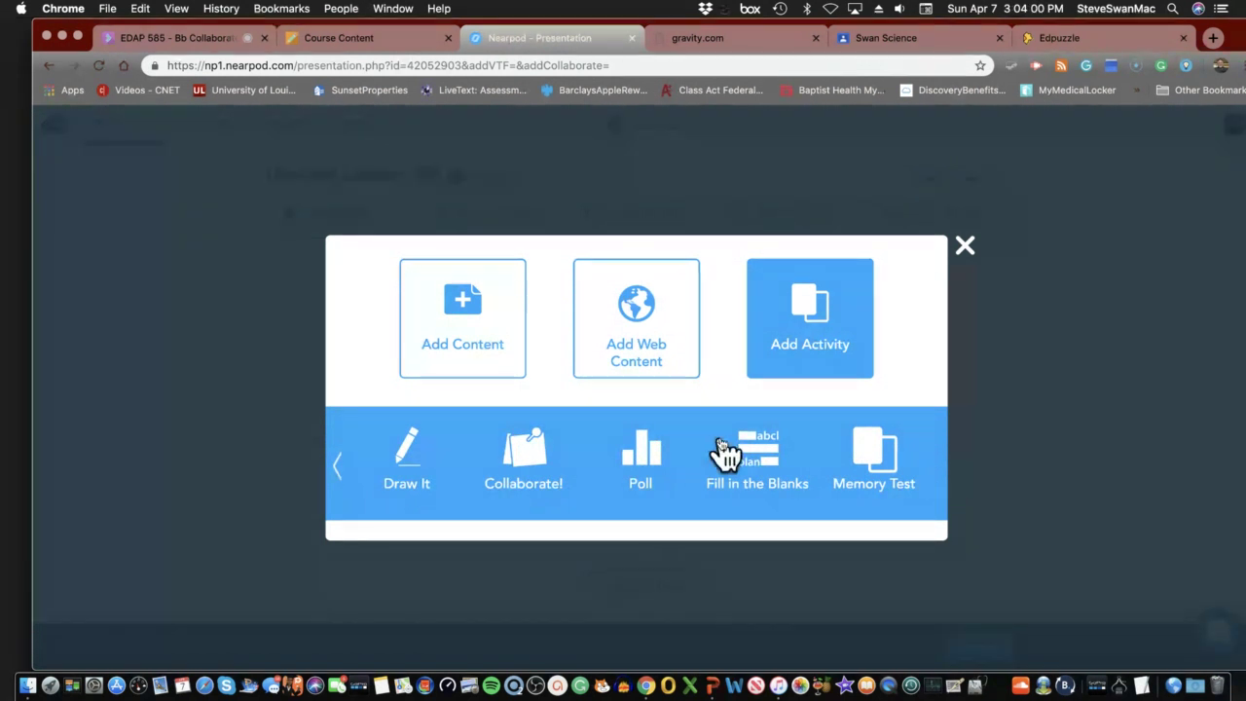
click(452, 331)
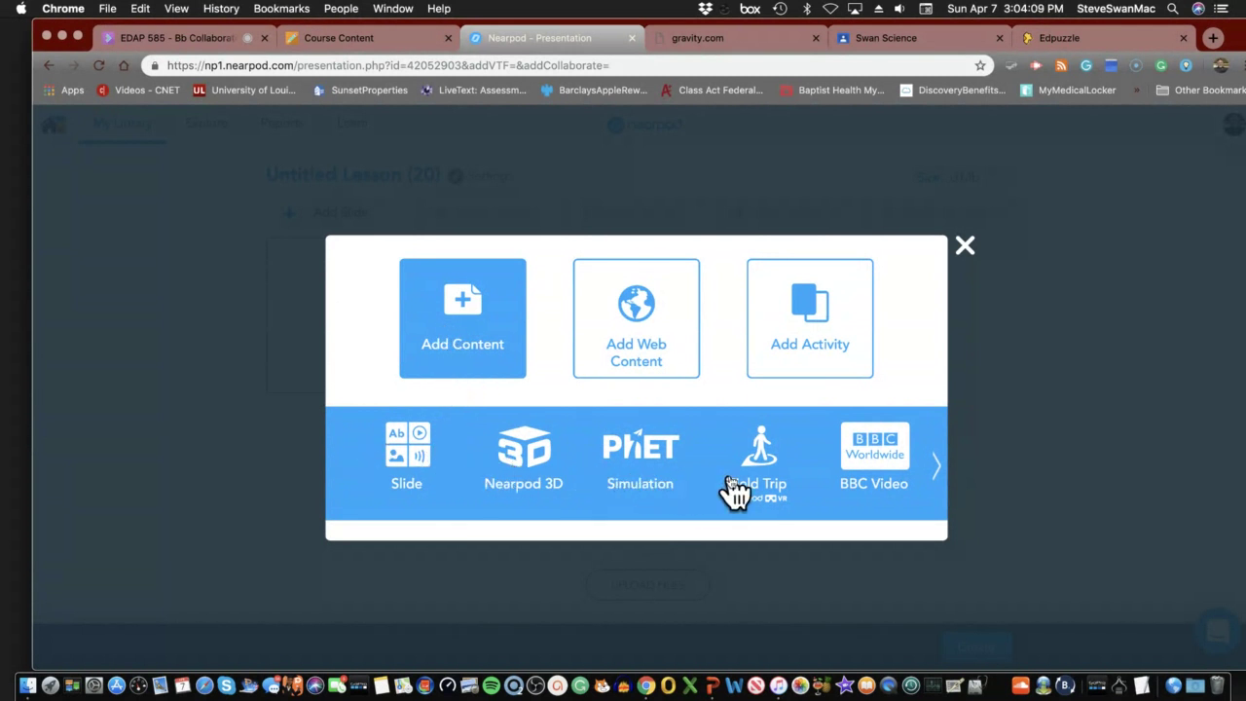
click(936, 462)
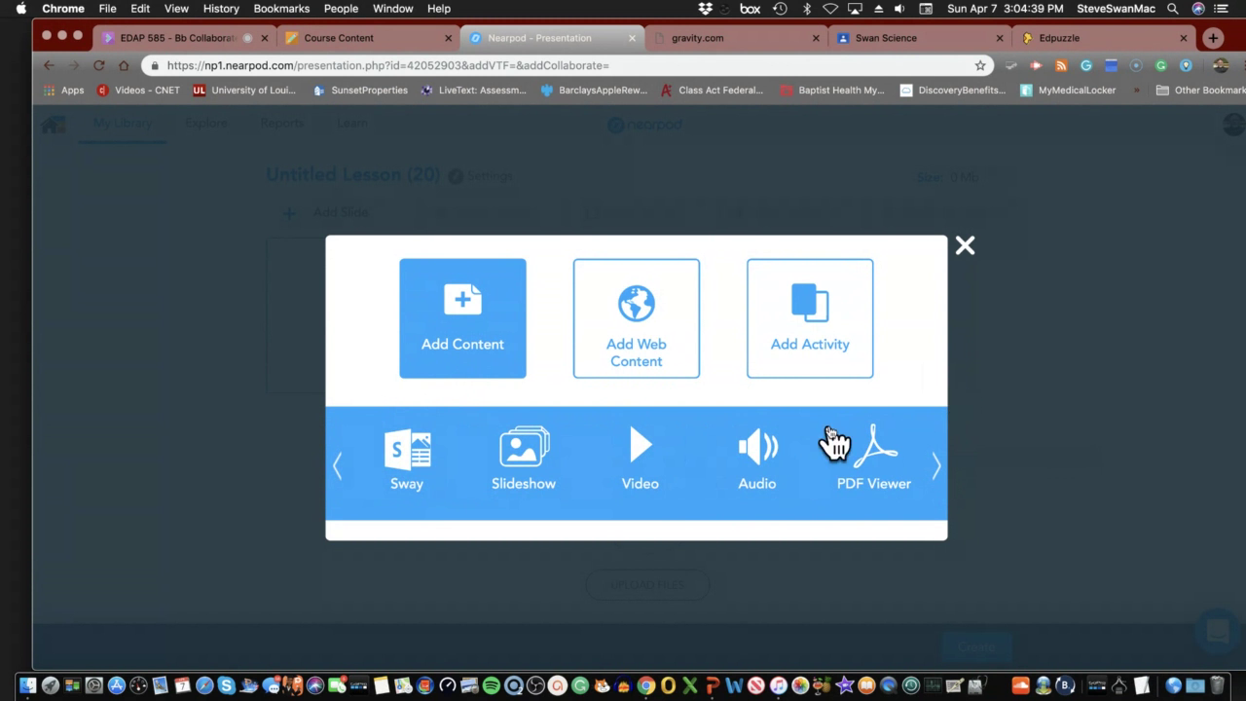
Add a slideshow to the lesson by uploading EqualPartsFractions2ndGrade.ppt from the Desktop folder.
click(519, 450)
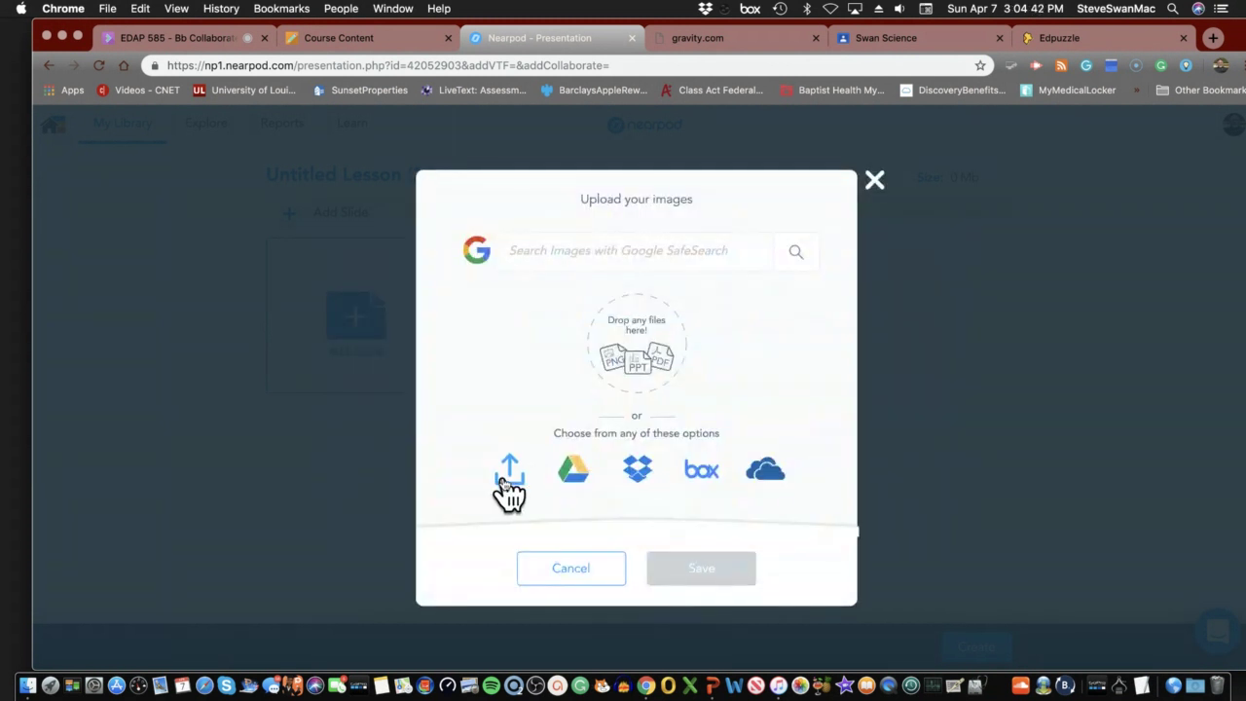
click(499, 475)
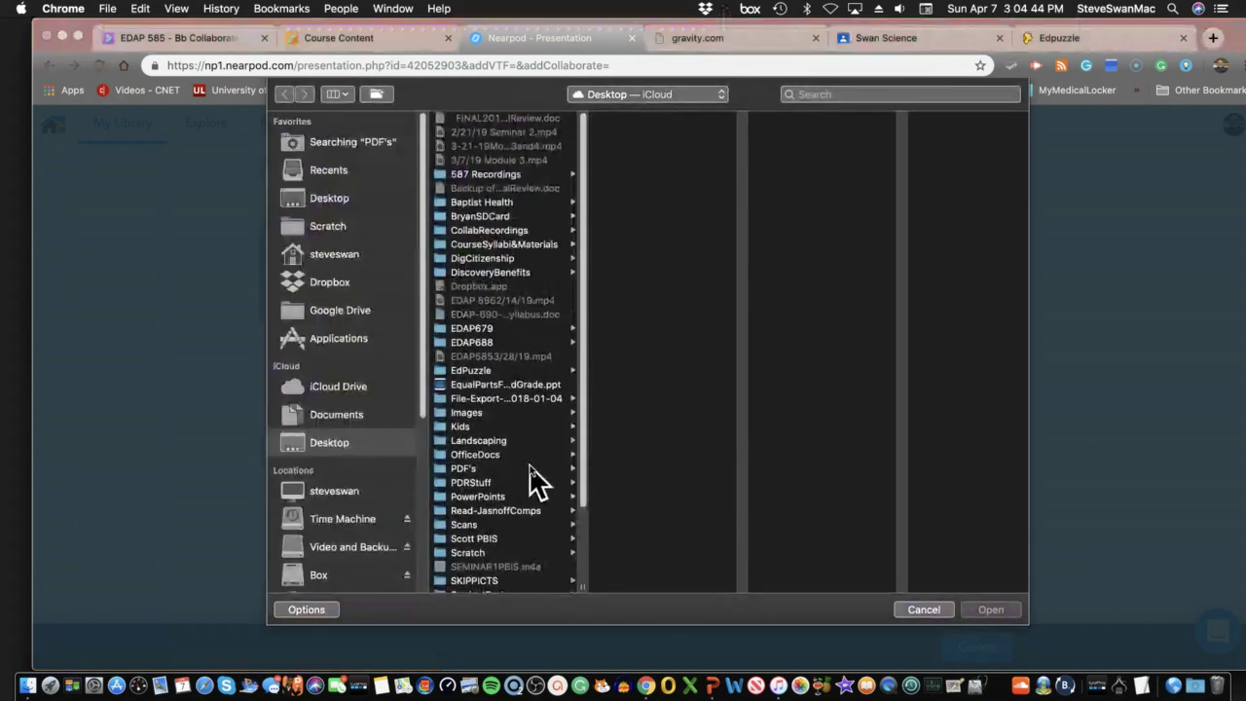
click(338, 202)
scroll(503, 449, down, 1)
scroll(503, 449, down, 3)
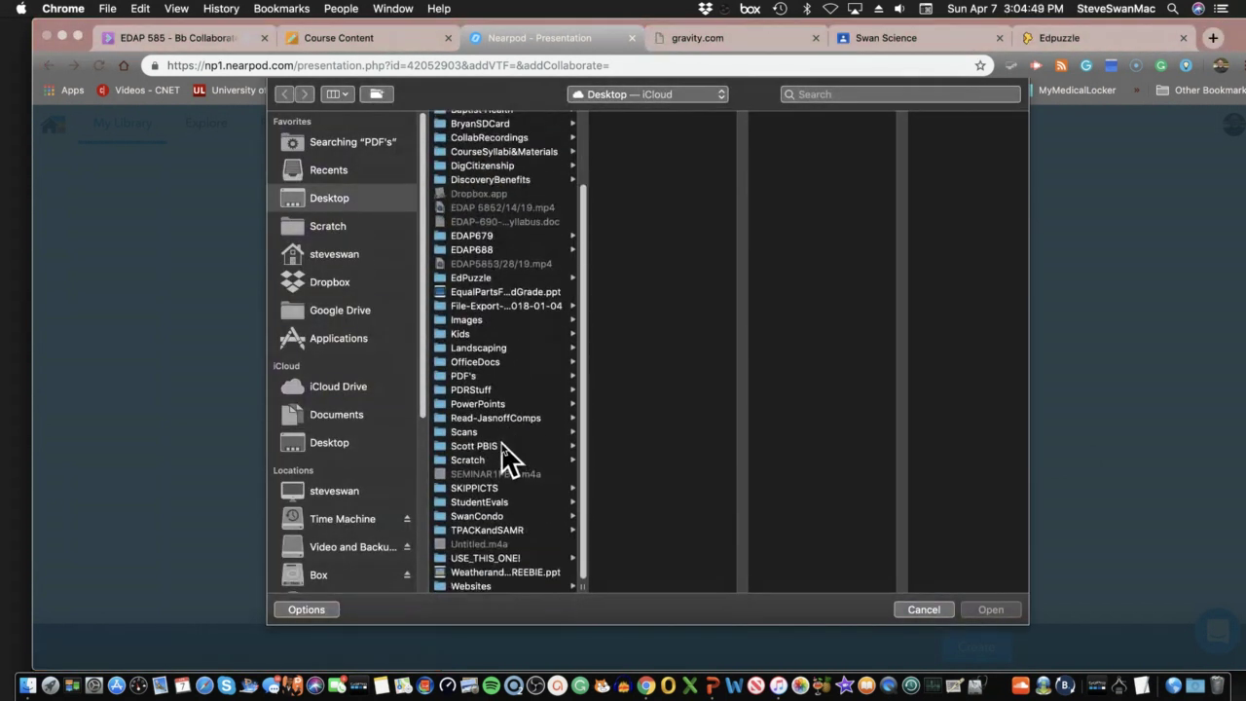
scroll(503, 434, up, 1)
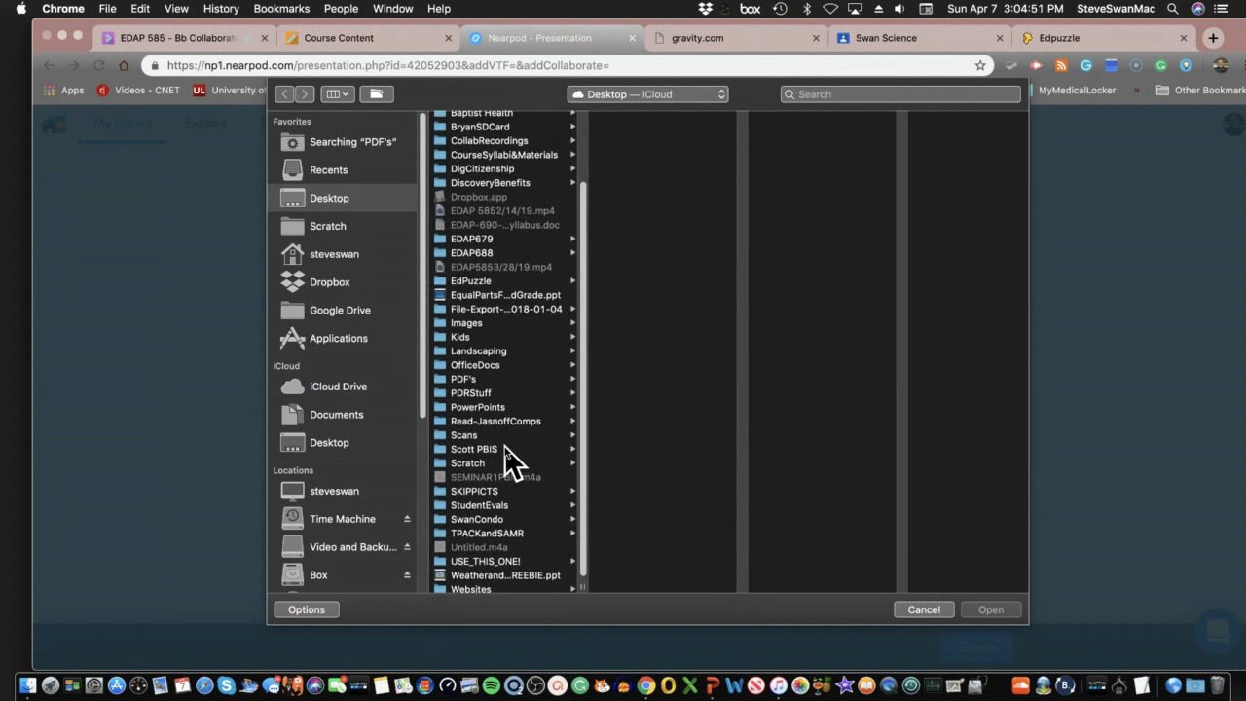
click(473, 298)
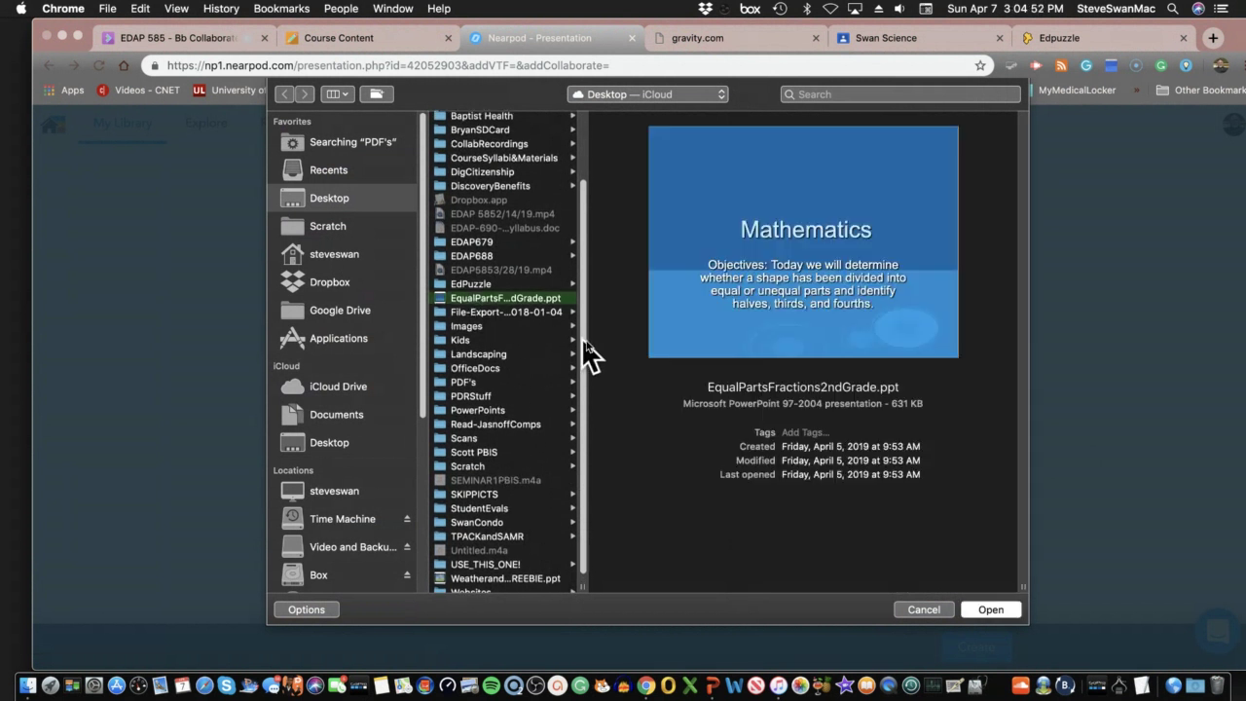
click(987, 604)
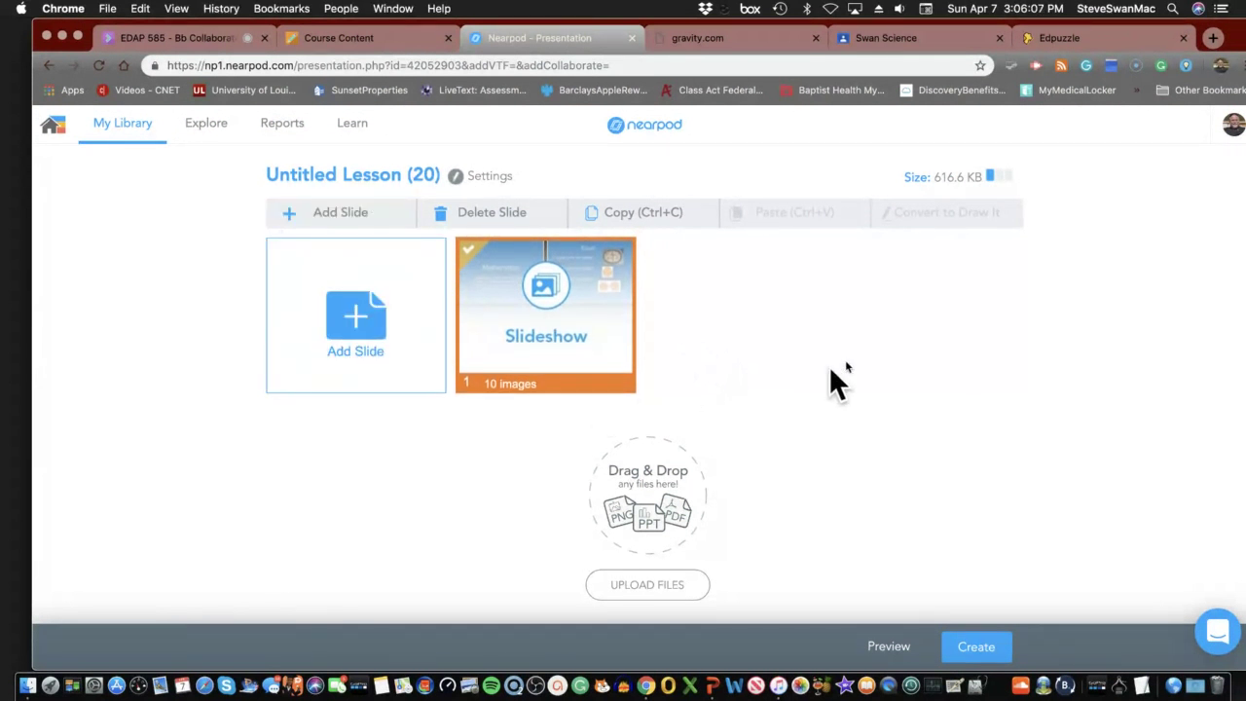
Return to My Library and launch the Mass, Weight, and Gravity lesson in Student-Paced mode.
click(142, 127)
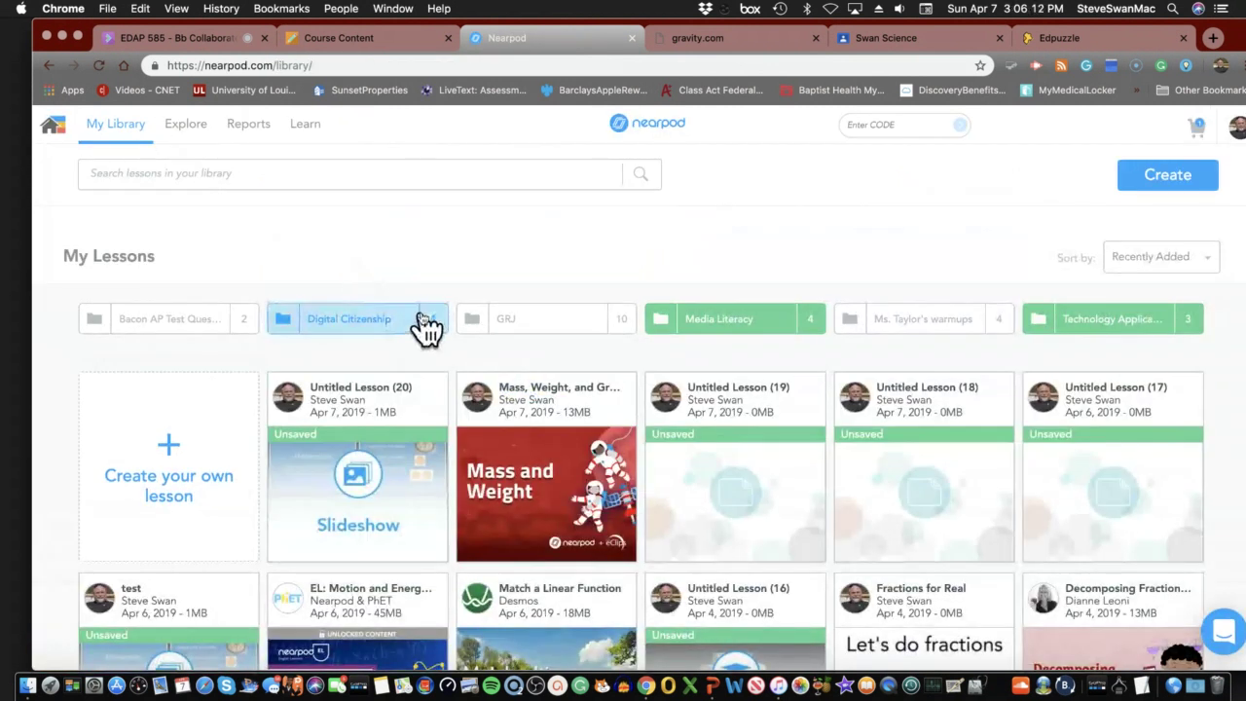
scroll(424, 327, down, 2)
mouse_move(420, 321)
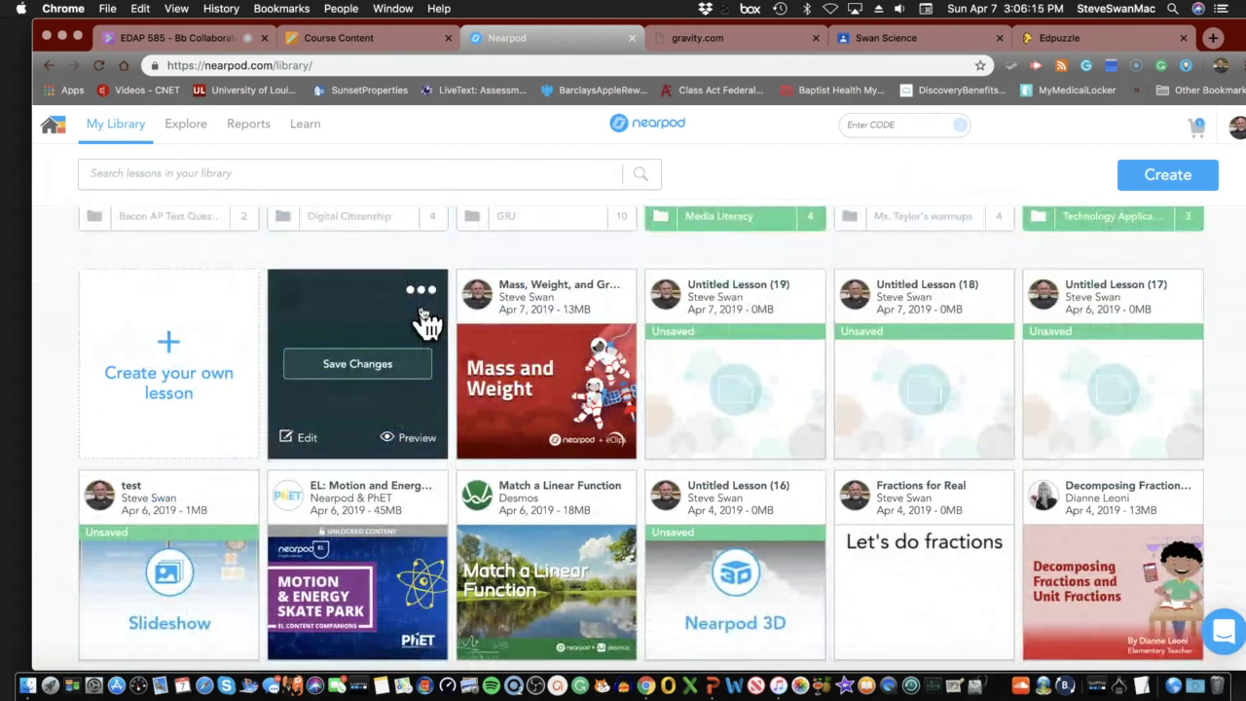
scroll(409, 253, up, 1)
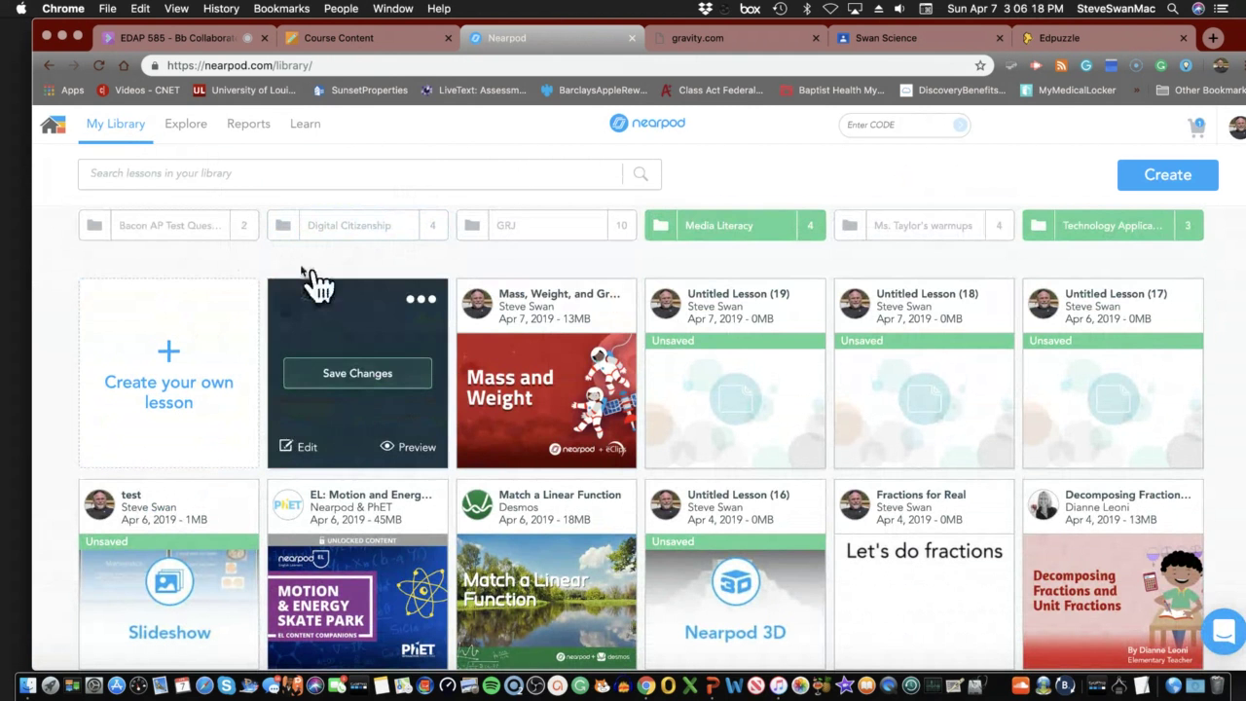
click(526, 348)
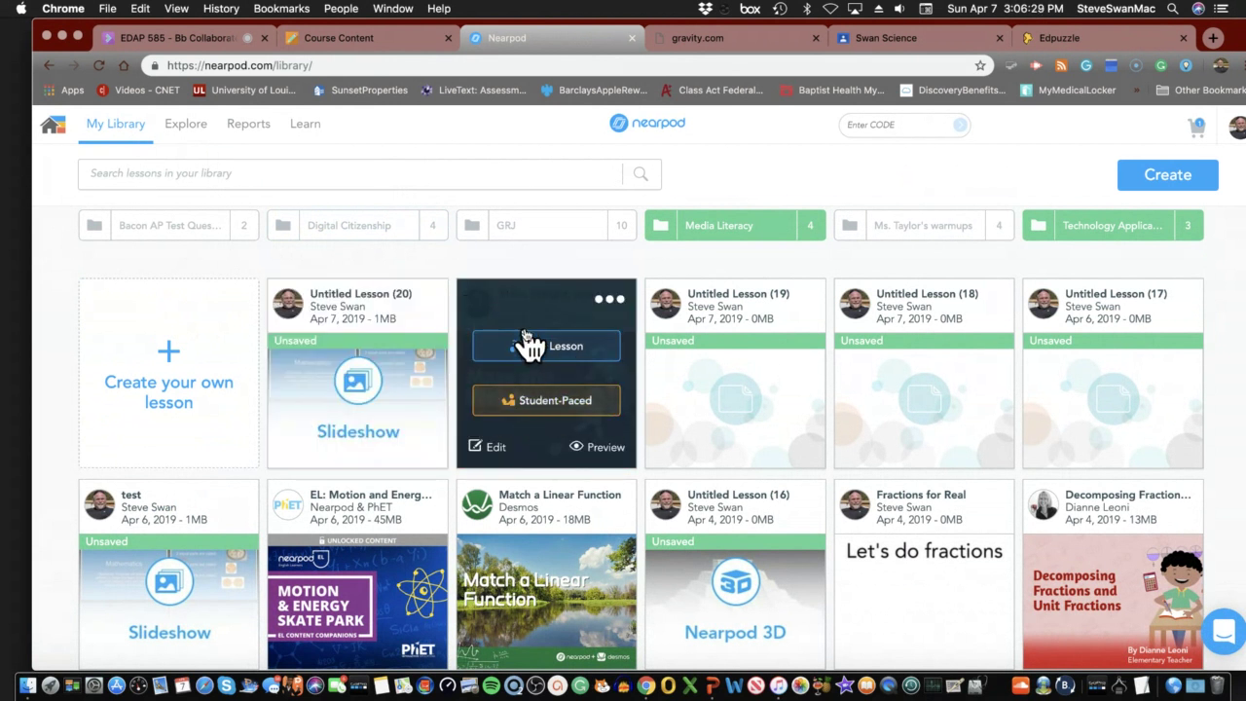
click(546, 404)
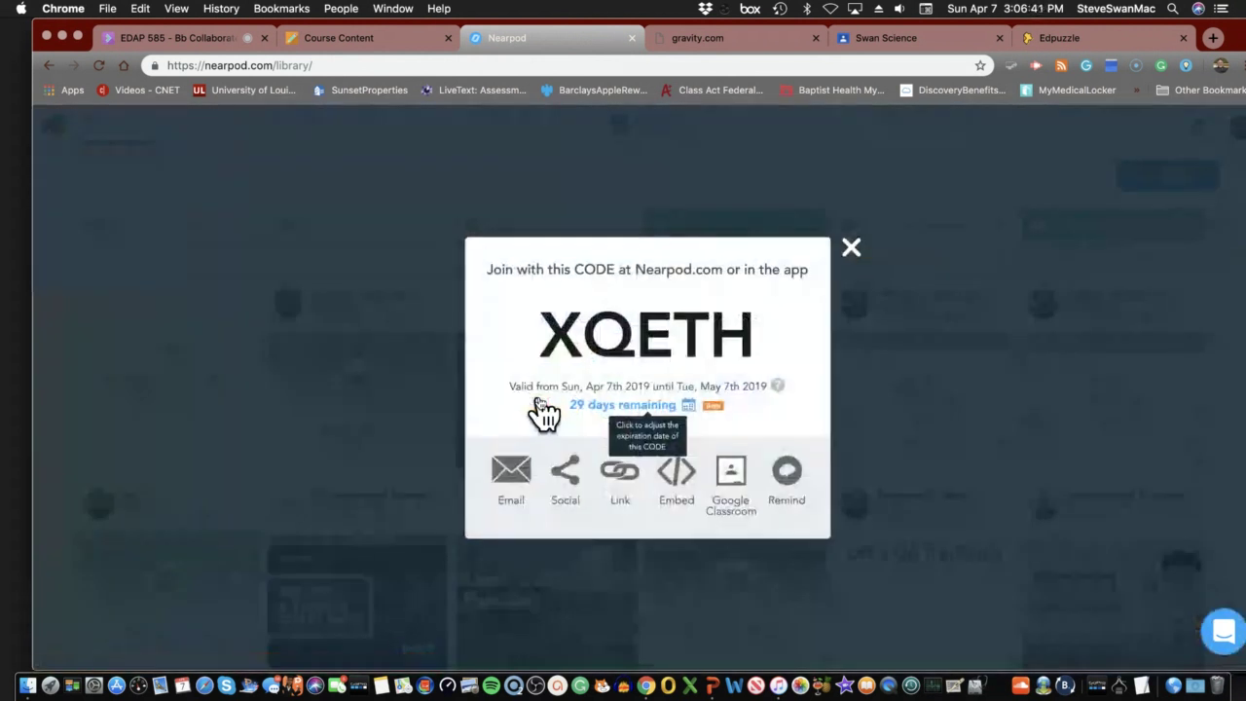
Start sharing the student-paced lesson to Google Classroom as a new assignment for the science class.
click(730, 473)
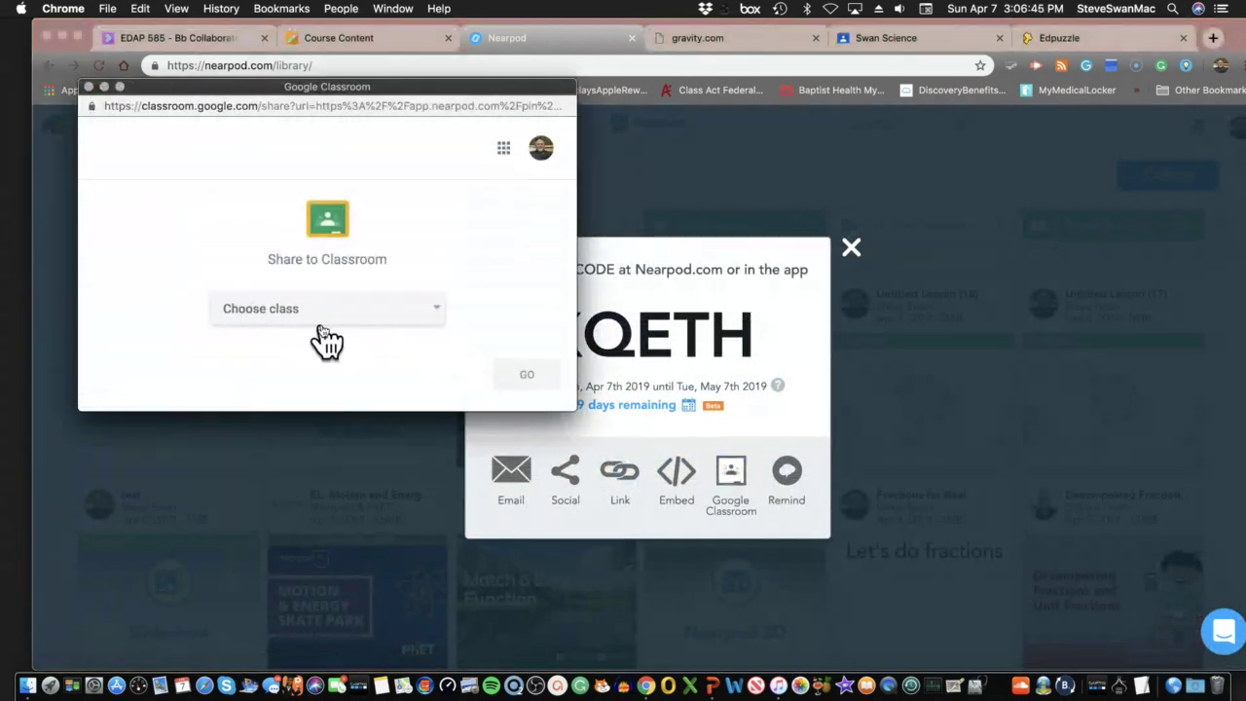
click(319, 326)
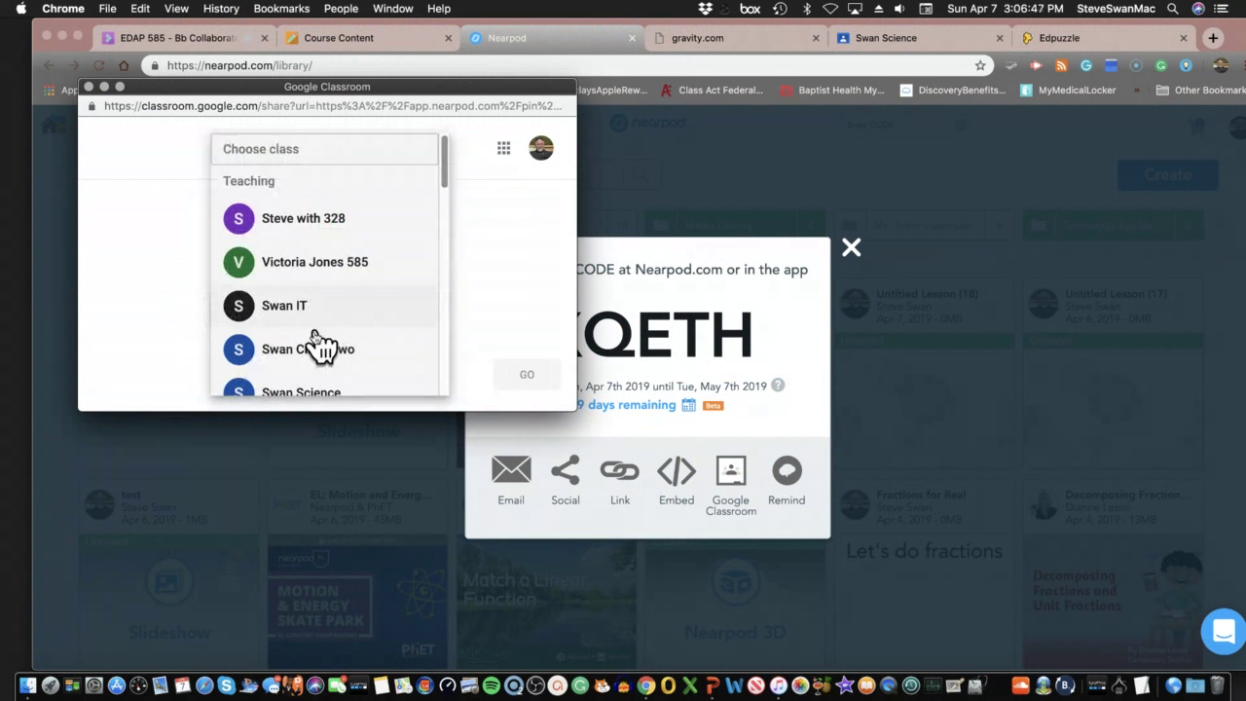
scroll(321, 352, down, 1)
click(307, 277)
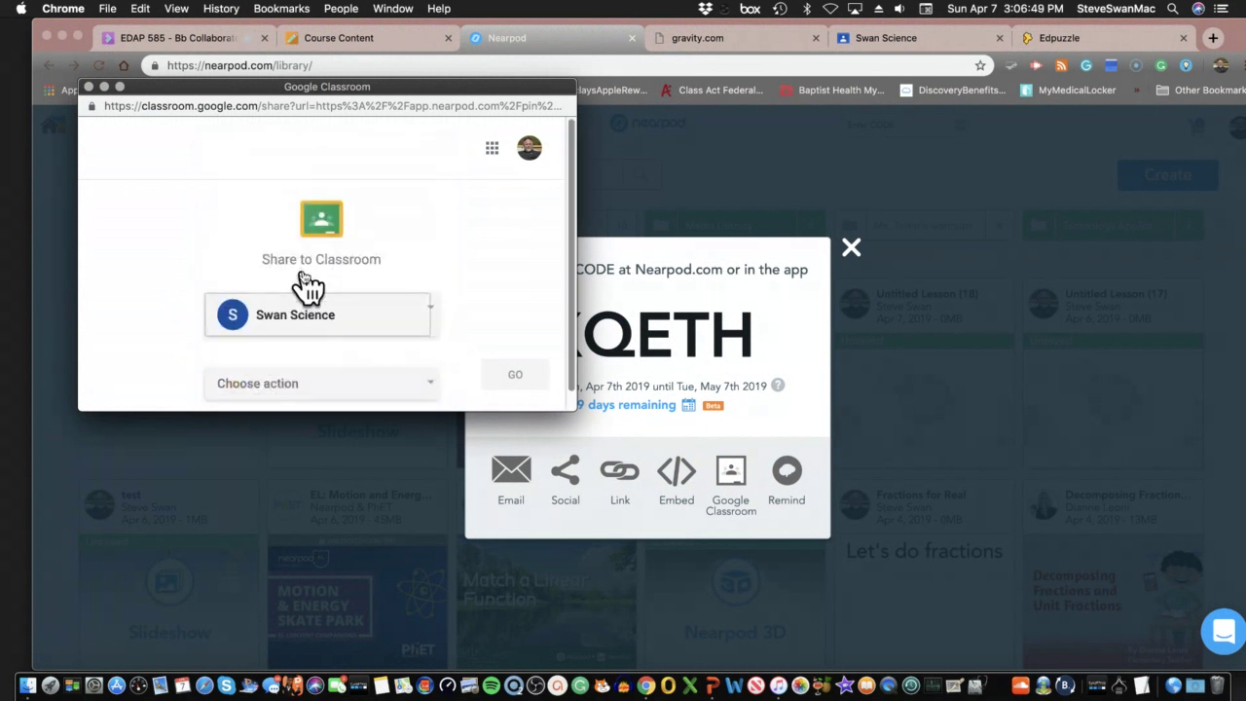
click(319, 384)
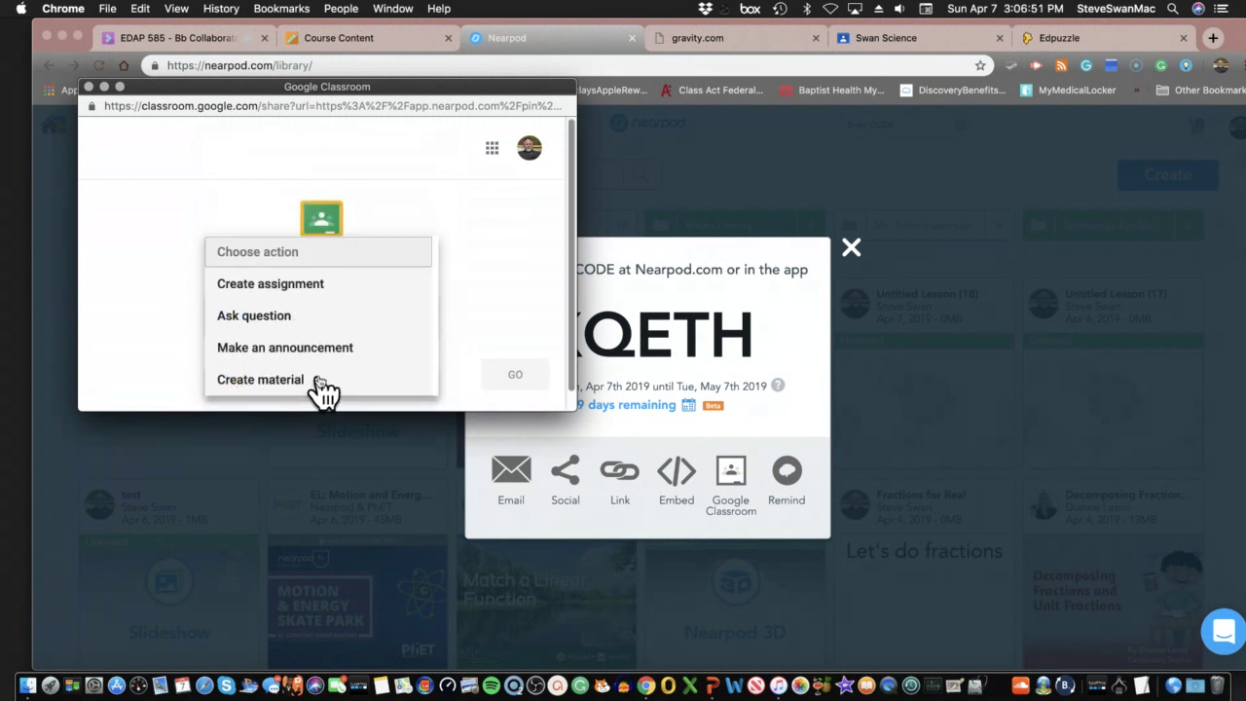
click(320, 283)
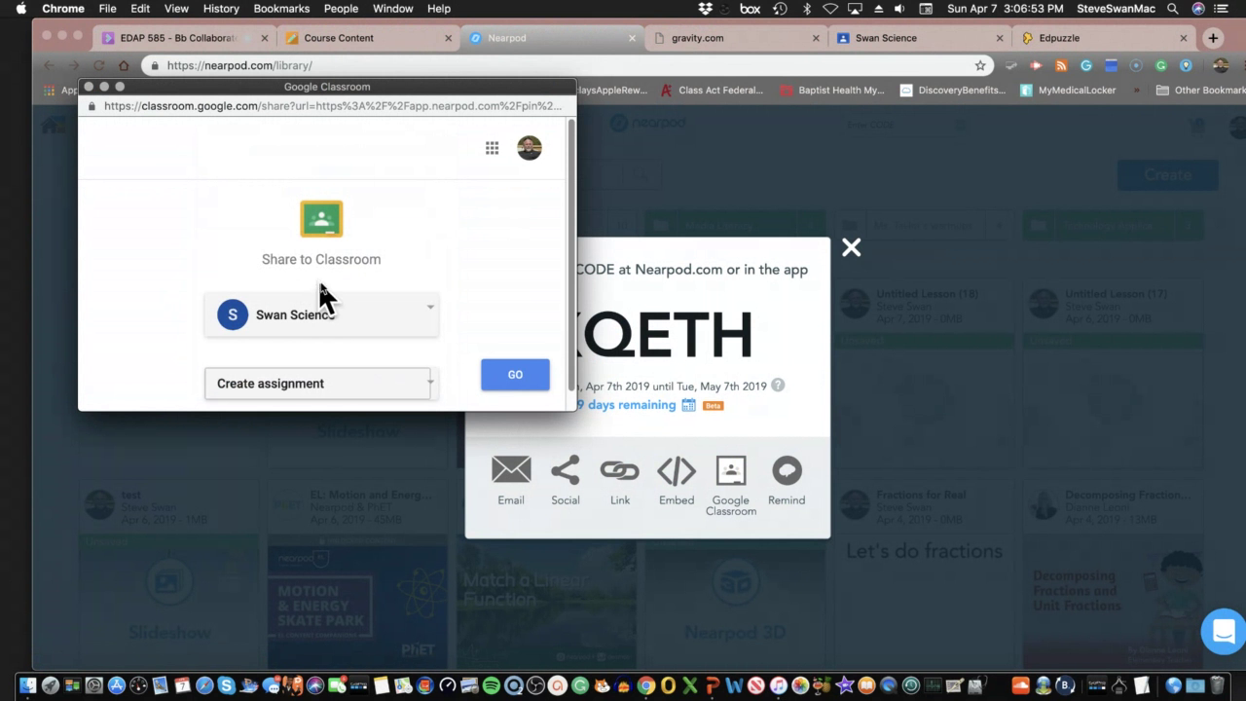
scroll(492, 322, down, 1)
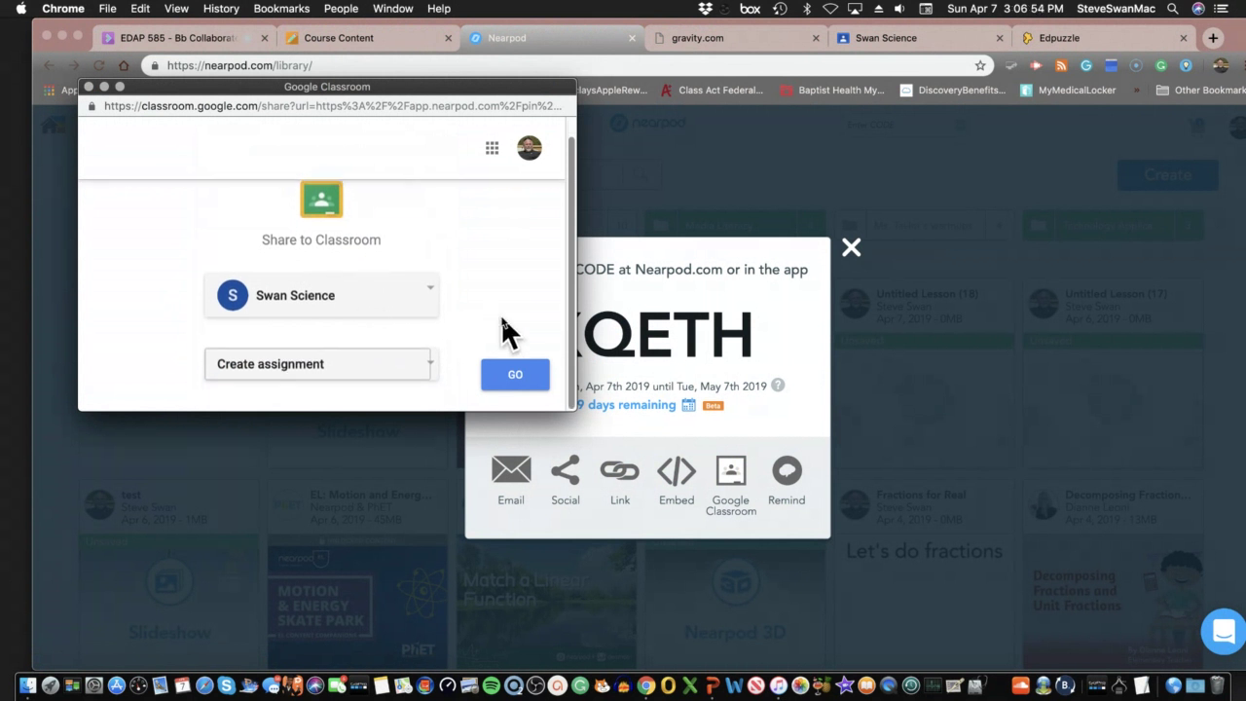
click(513, 379)
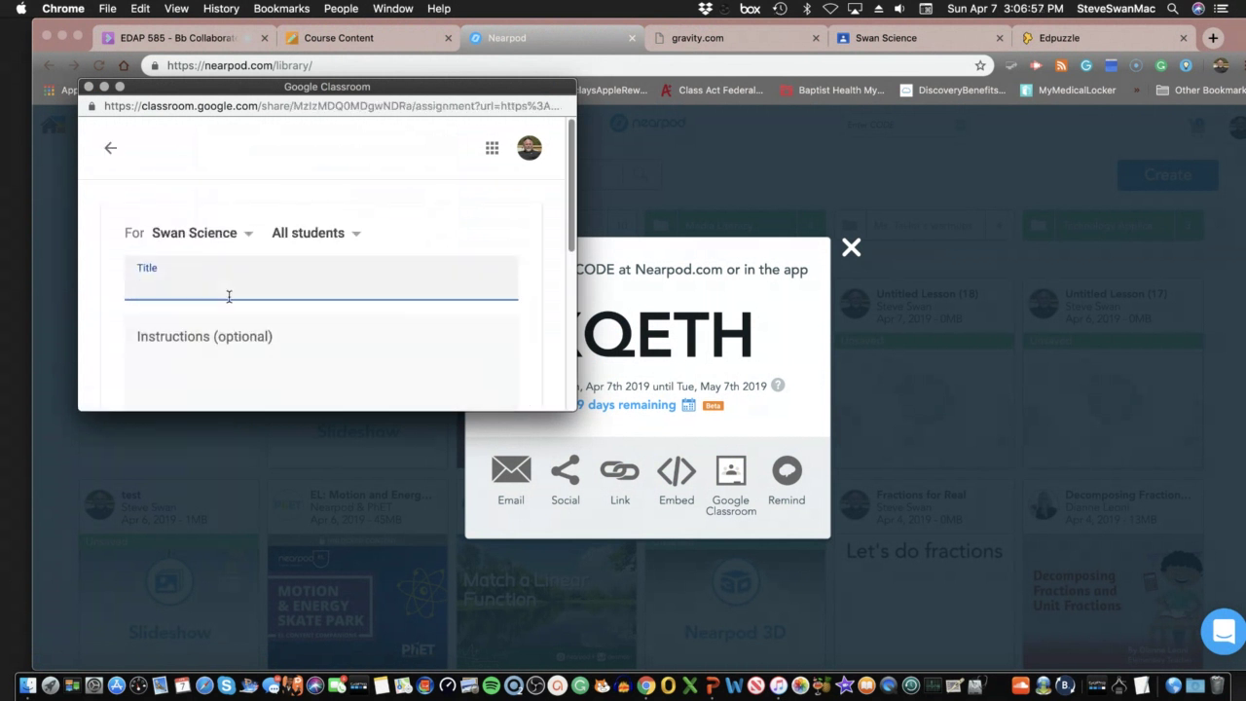
Examine the assignment's points, due date and topic options, and close the Google Classroom window without posting.
scroll(306, 326, down, 5)
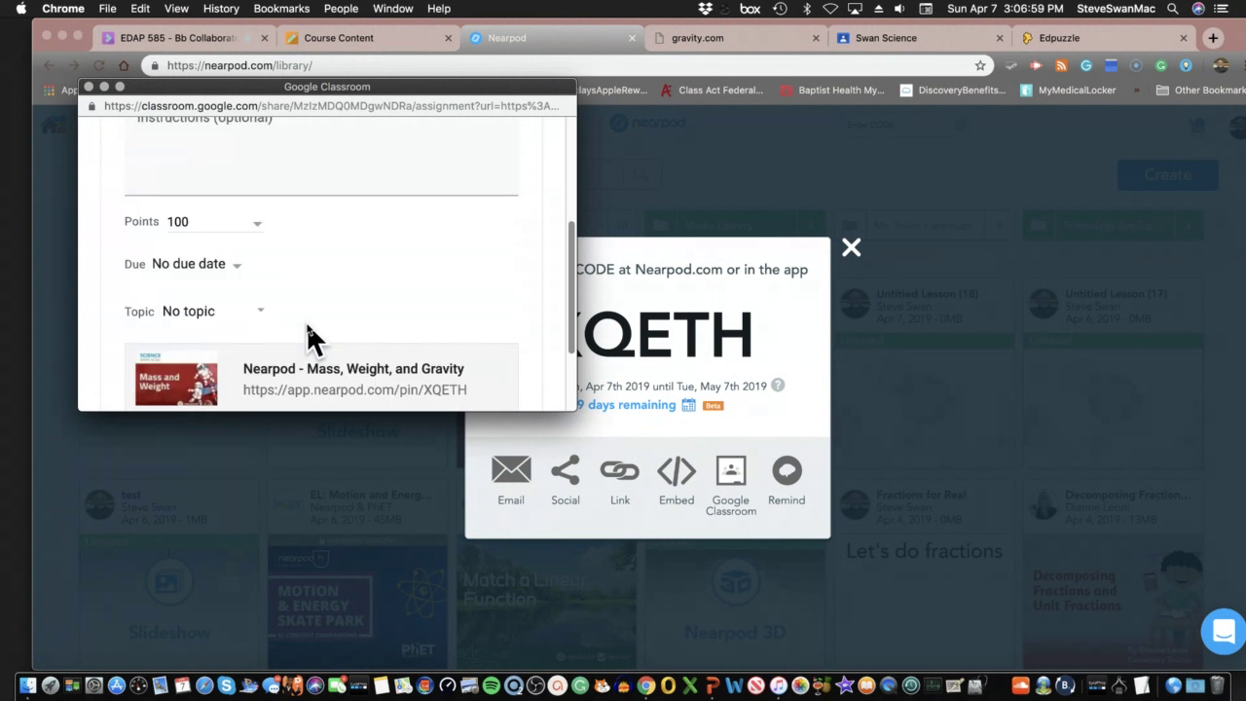
click(264, 321)
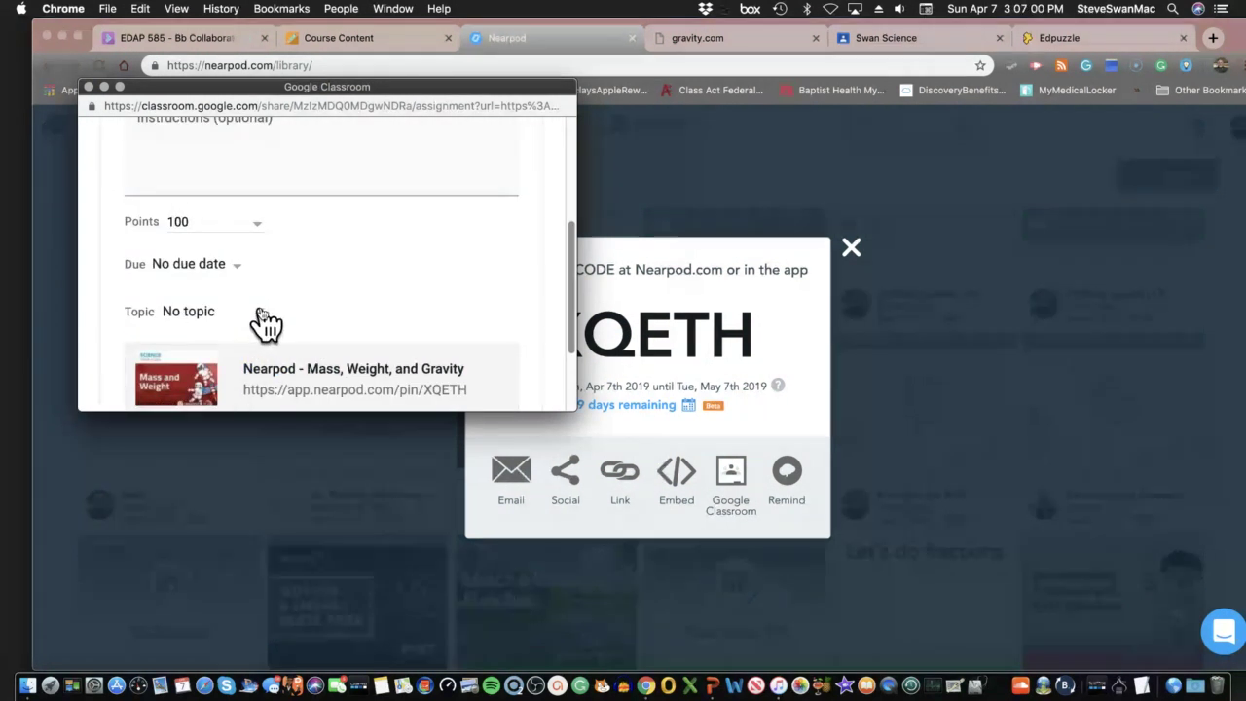
click(263, 320)
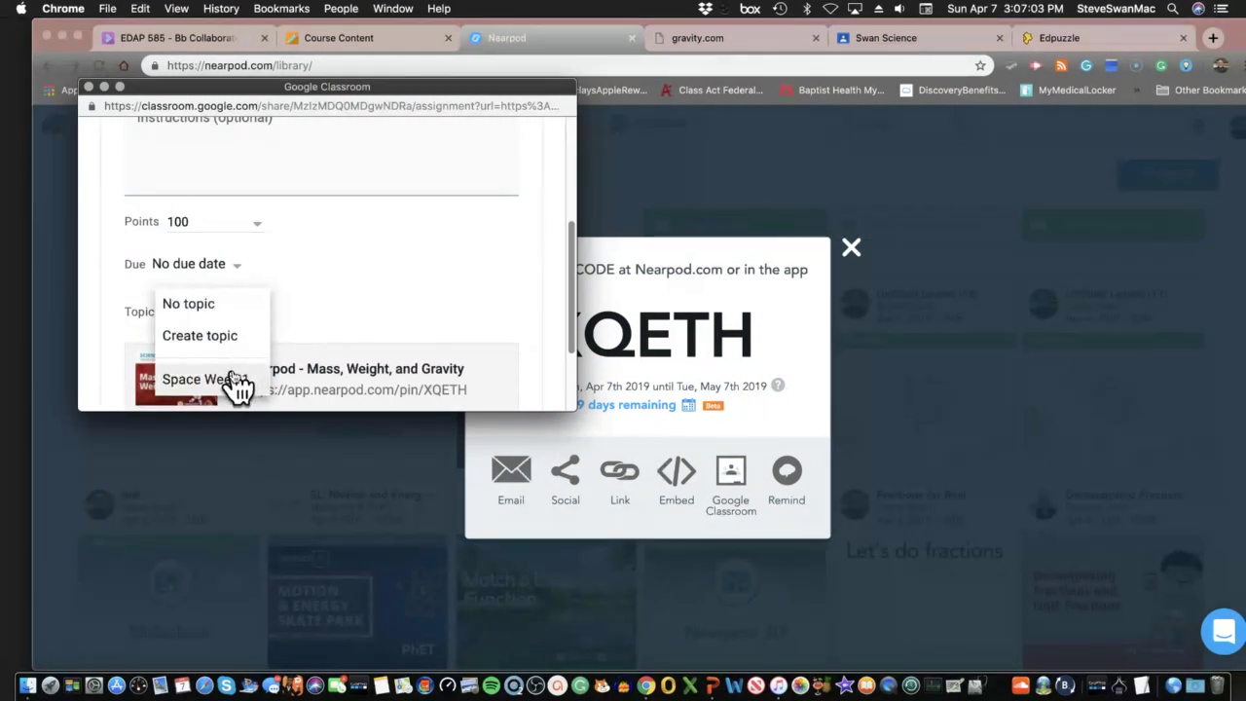
click(88, 87)
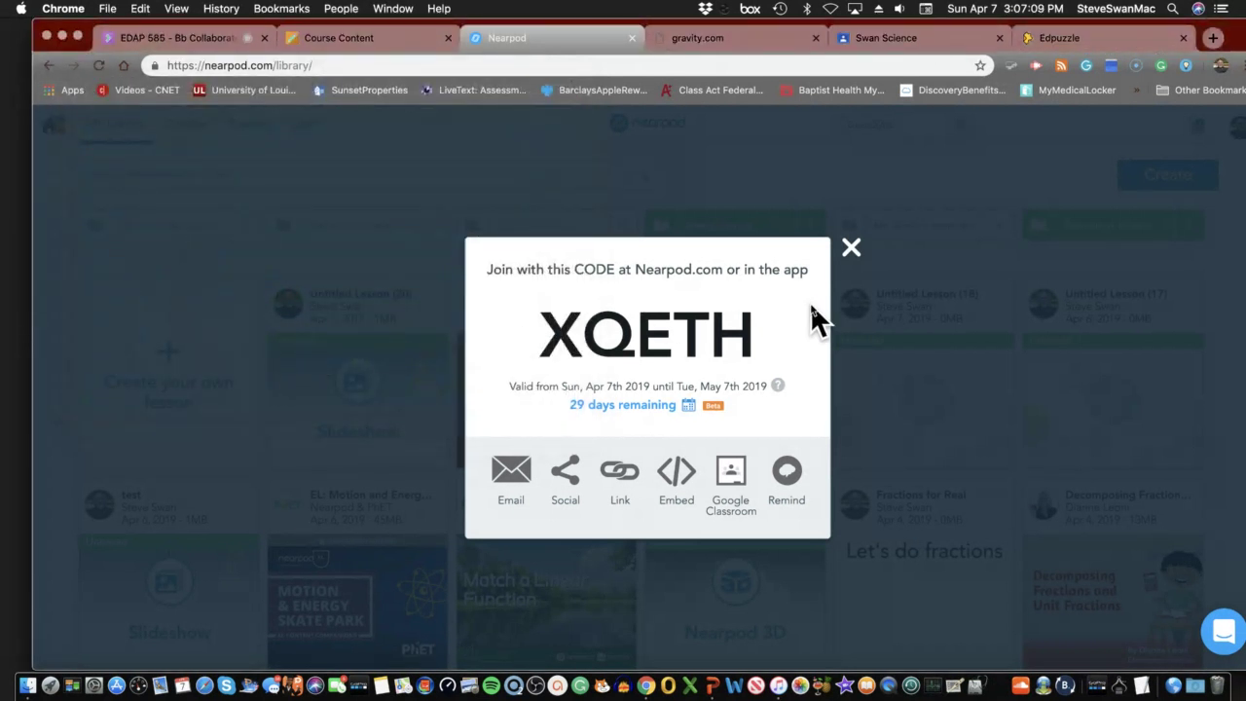
Close the student-paced join code window and look through the saved lessons in My Library.
click(850, 249)
mouse_move(756, 363)
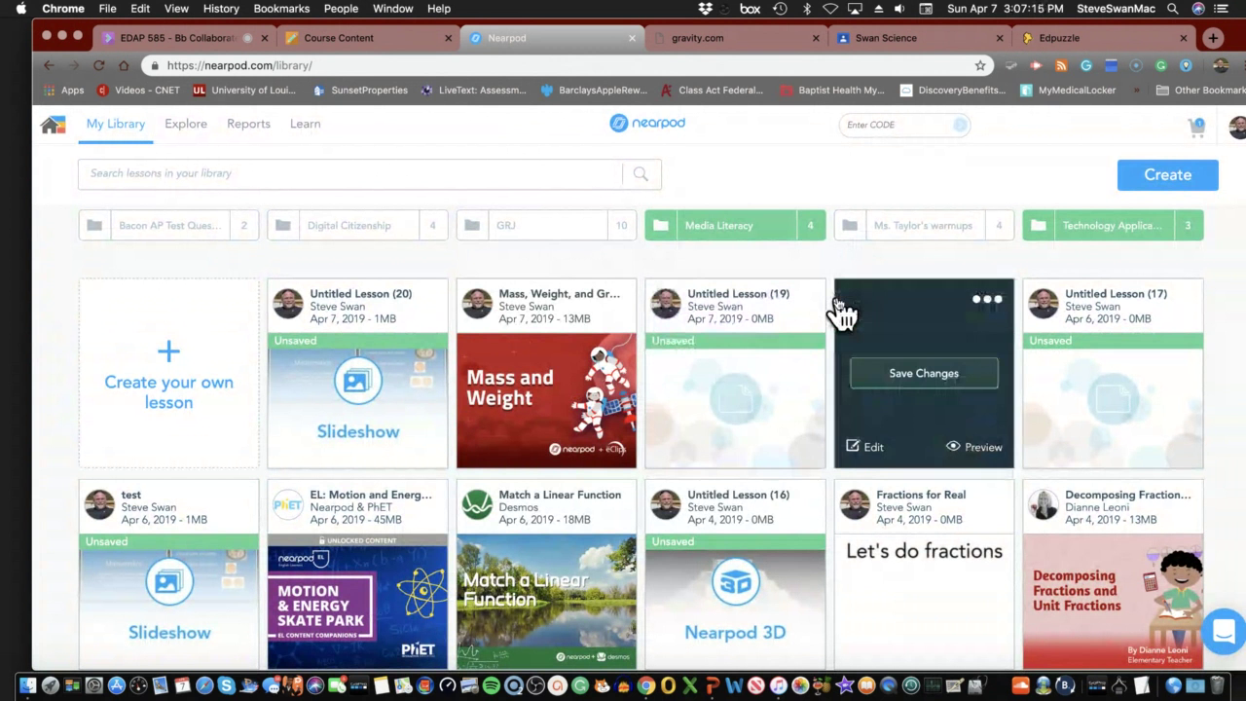
scroll(570, 334, down, 10)
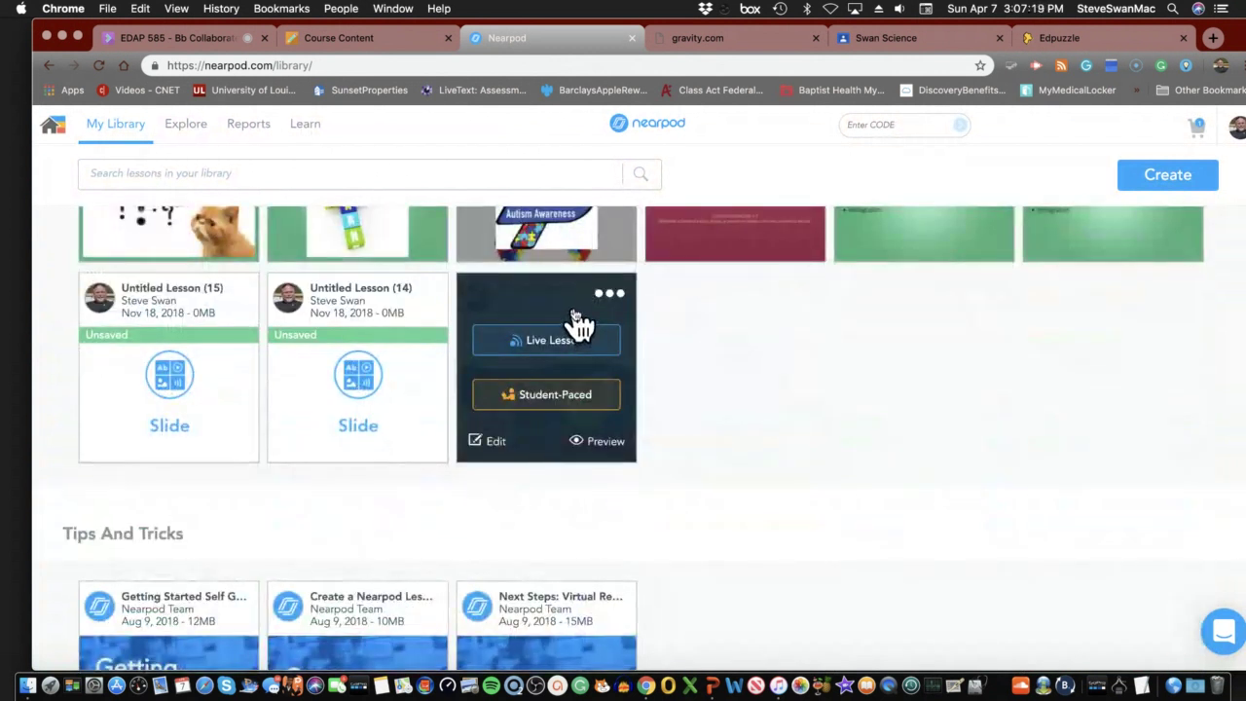
scroll(574, 316, up, 10)
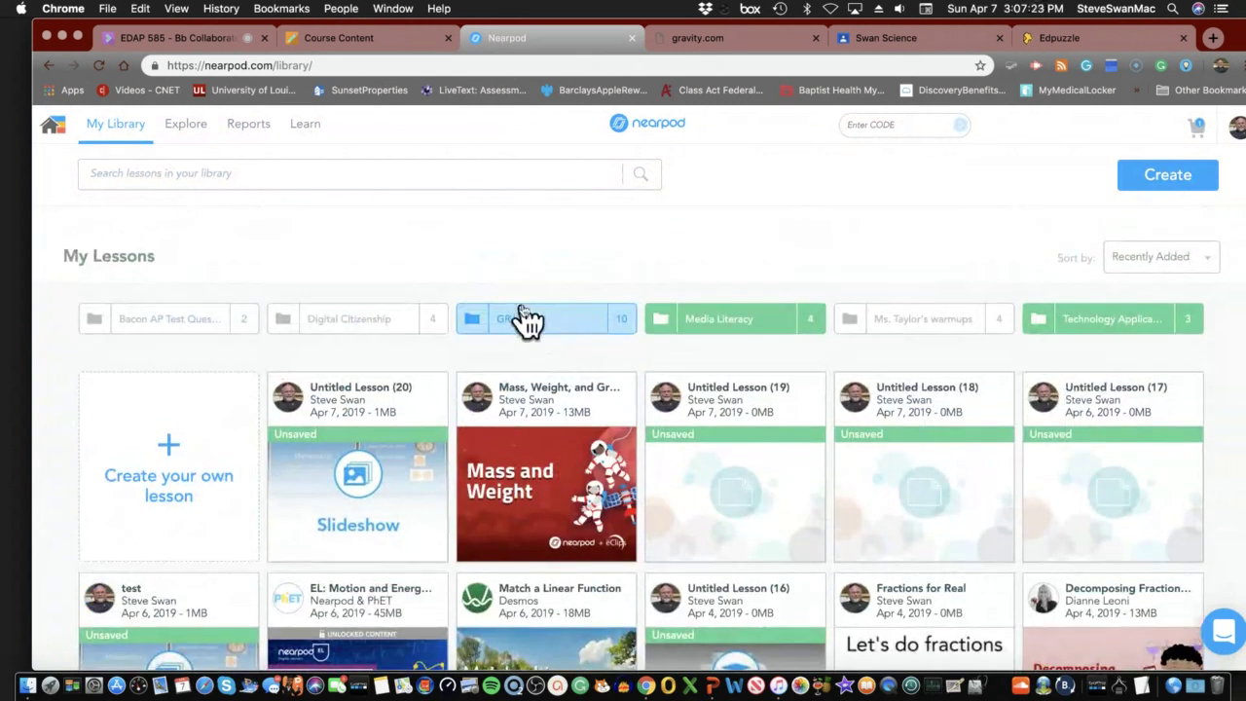
Open Nearpod's Learn resources page and examine the April 2019 live webinar calendar.
click(306, 128)
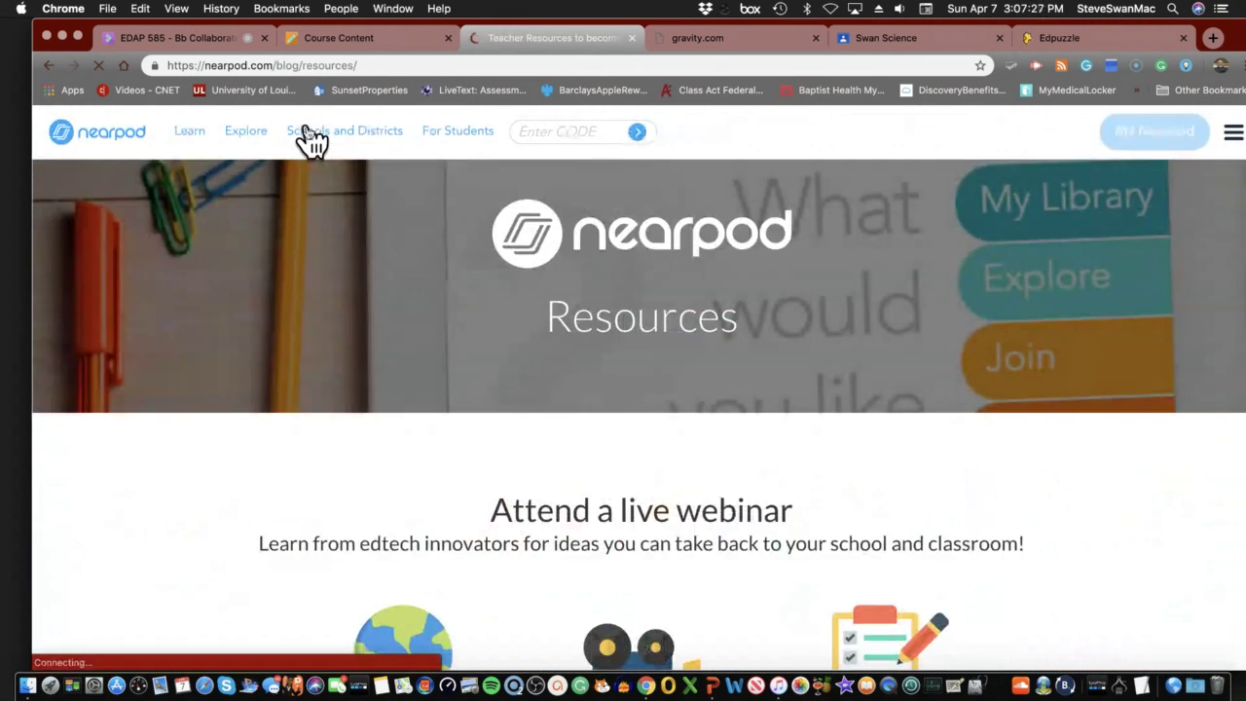
scroll(464, 292, down, 5)
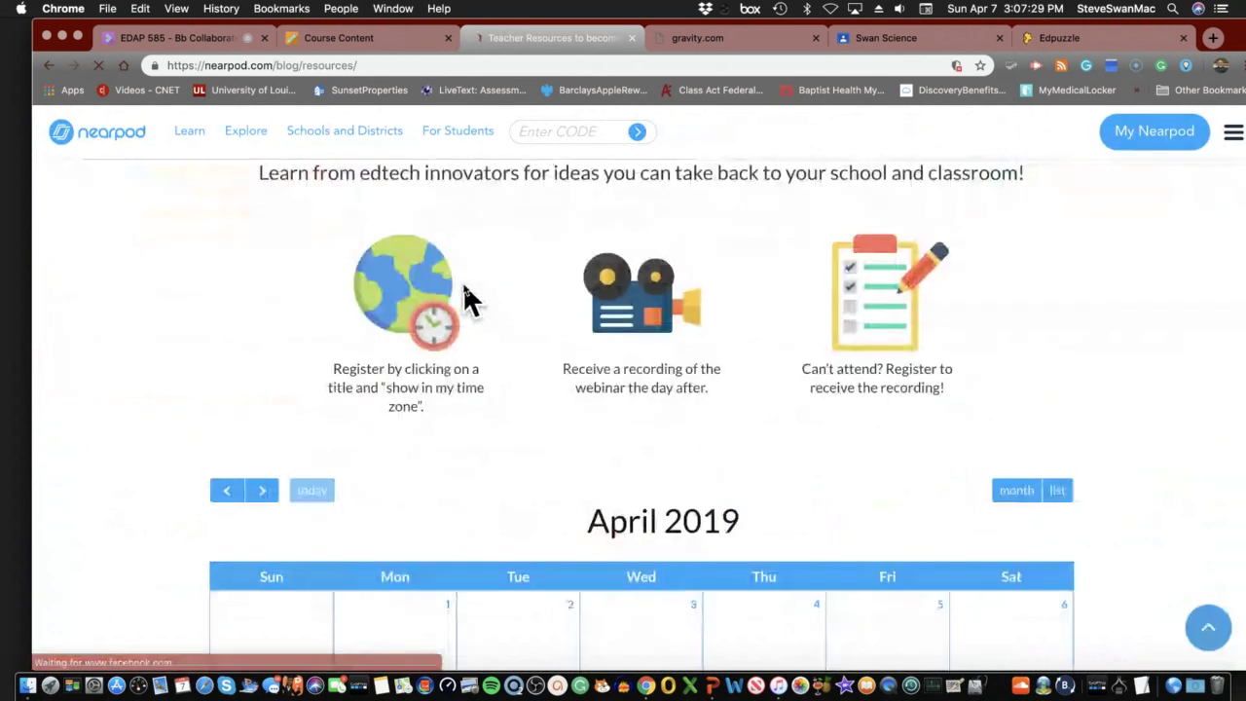
scroll(467, 297, down, 2)
scroll(467, 296, down, 4)
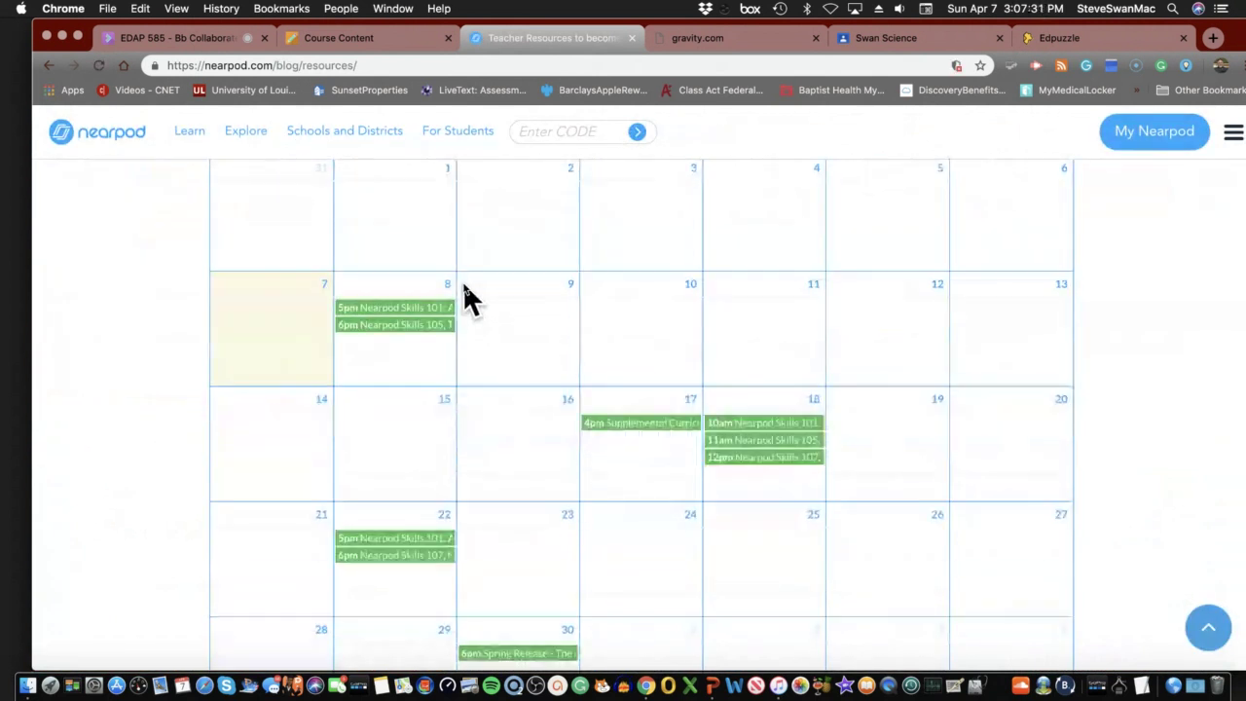
scroll(466, 292, down, 4)
scroll(465, 292, down, 3)
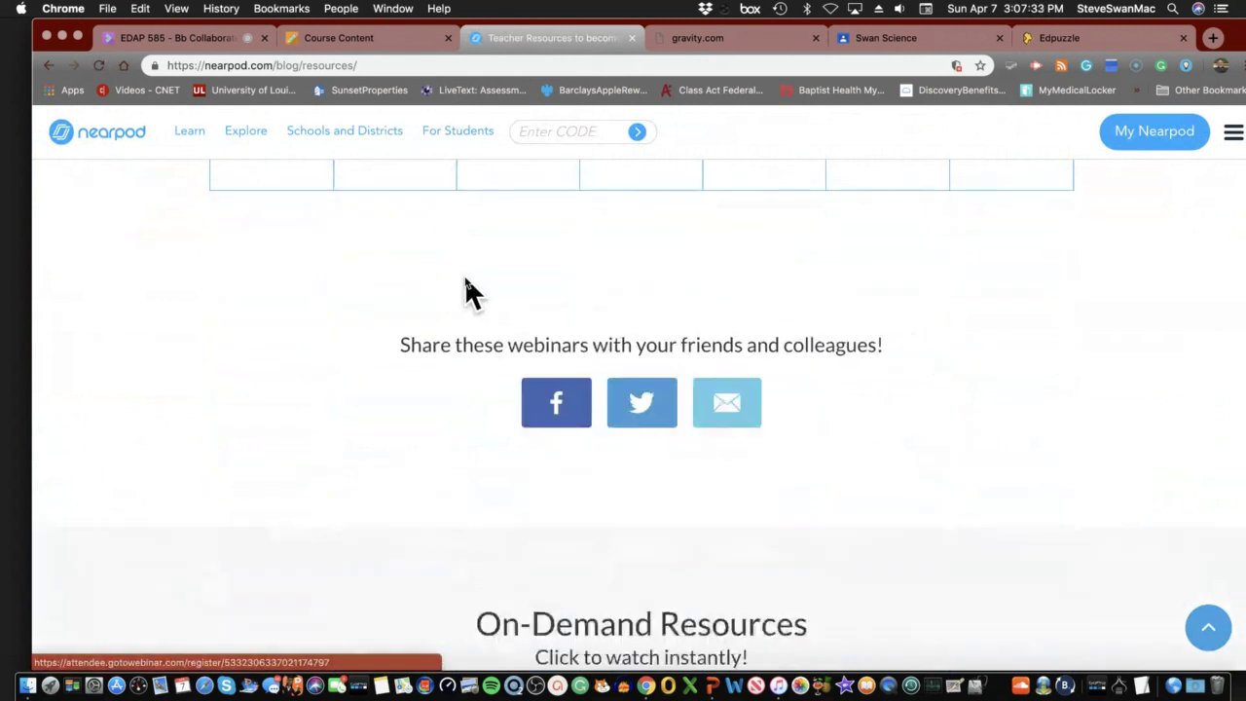
Review the on-demand self-paced webinars, the instructional videos, and the colleague-sharing and support resources.
scroll(465, 292, down, 6)
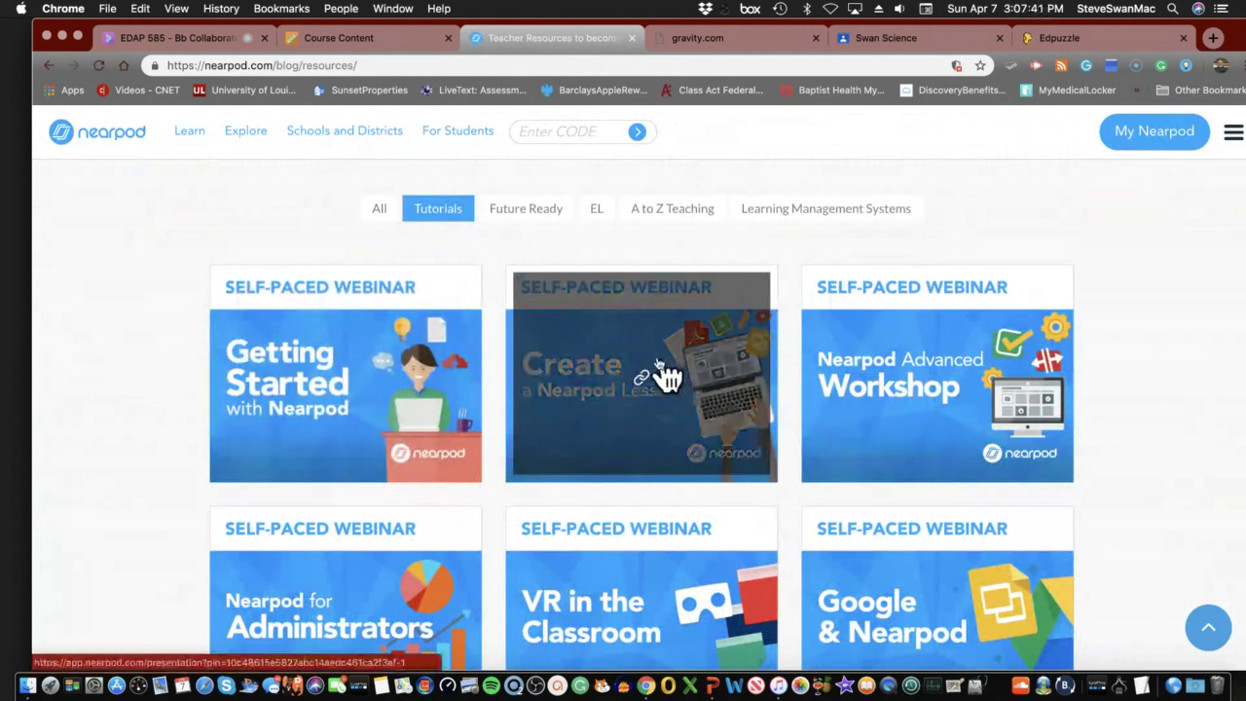
scroll(667, 374, down, 3)
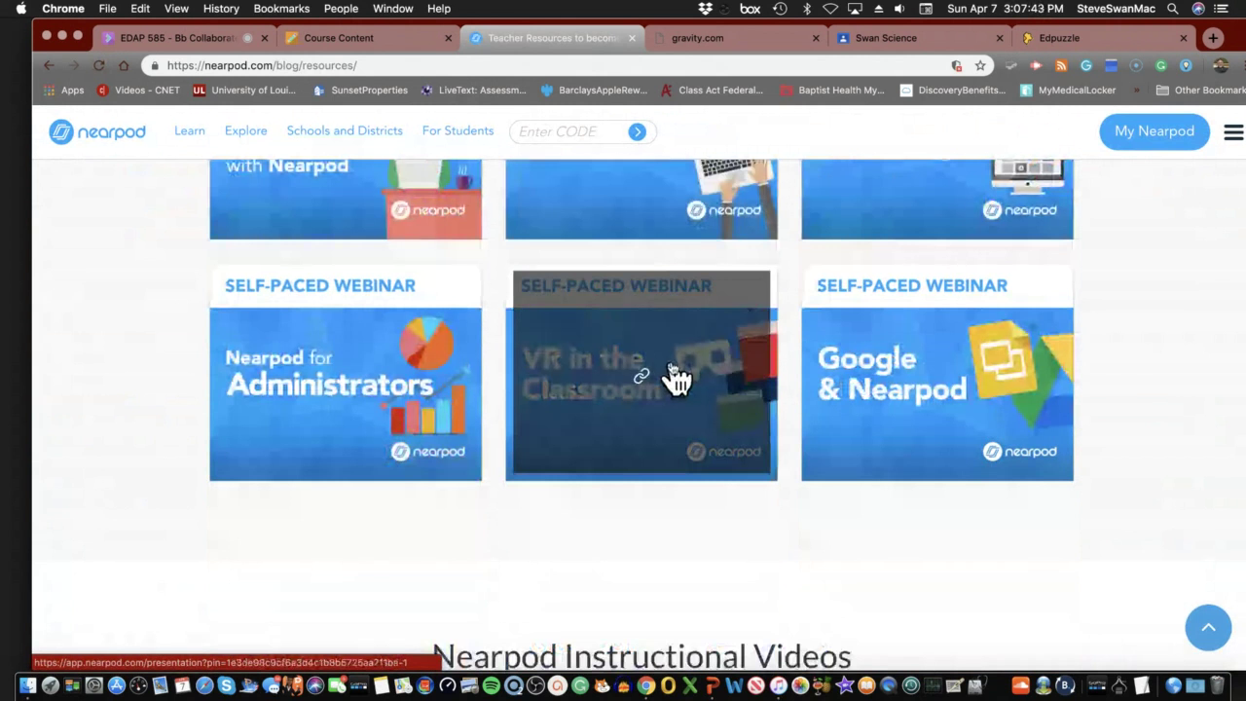
scroll(672, 370, down, 4)
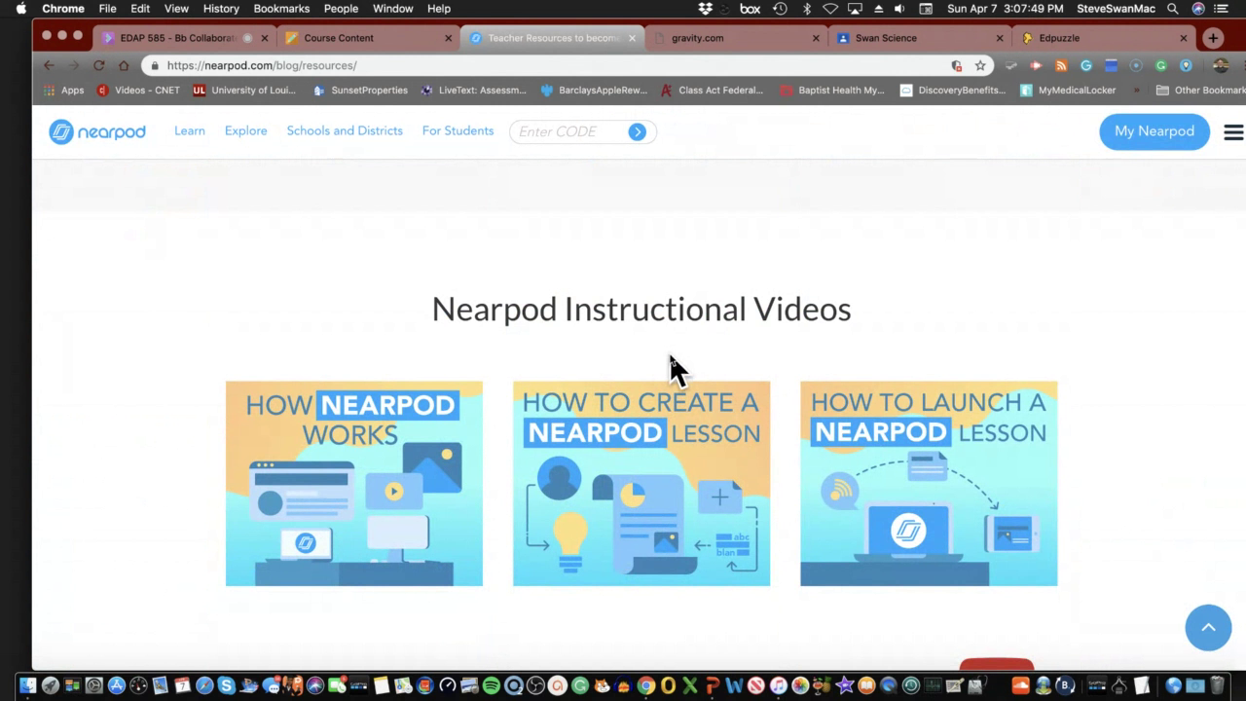
scroll(682, 360, down, 2)
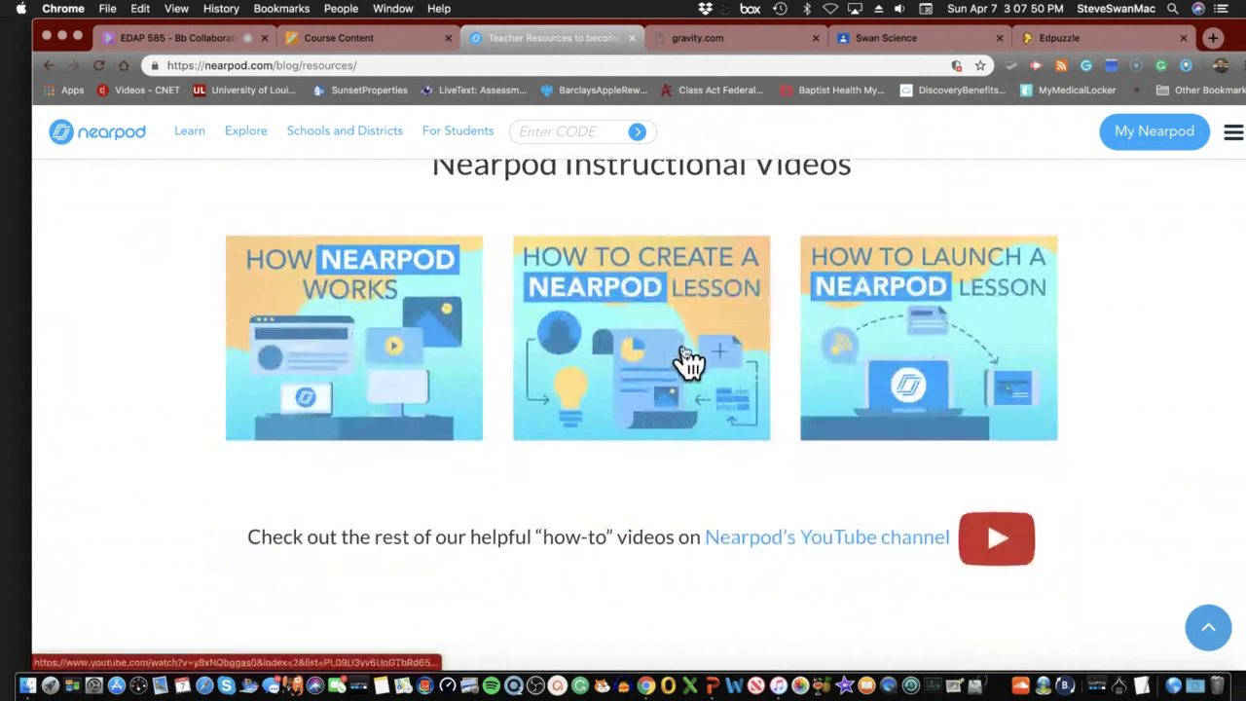
scroll(684, 359, down, 3)
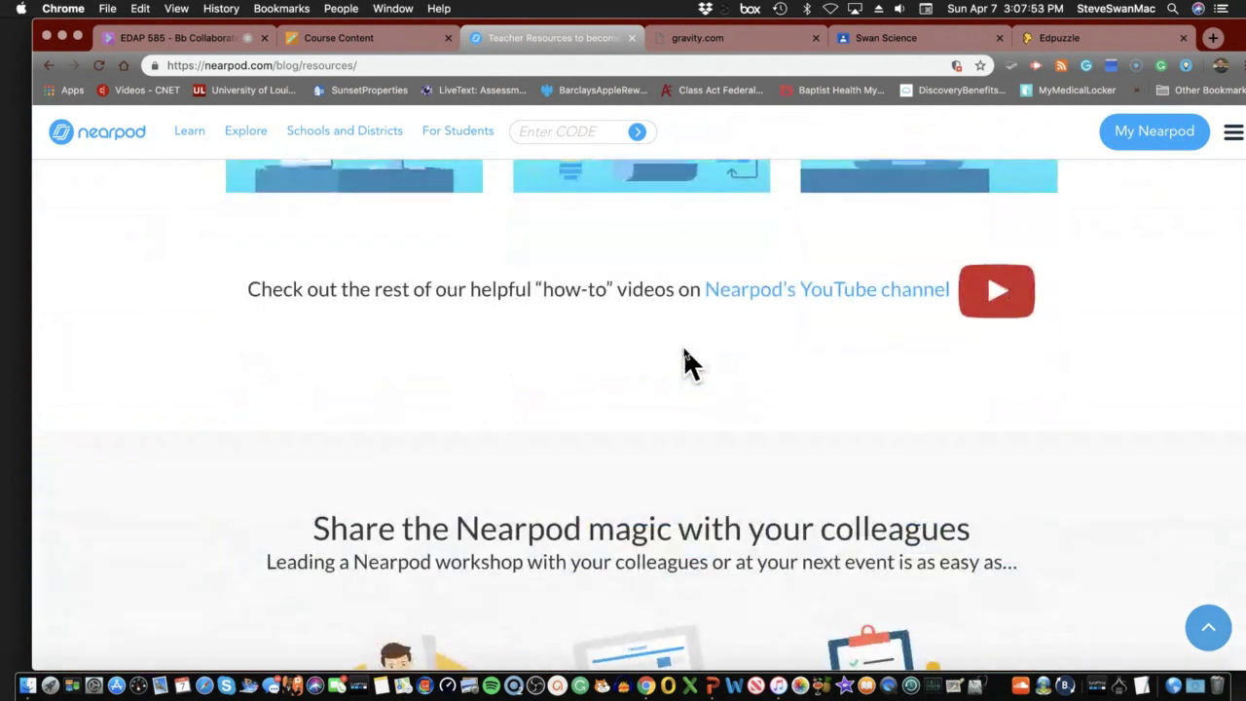
scroll(683, 349, down, 2)
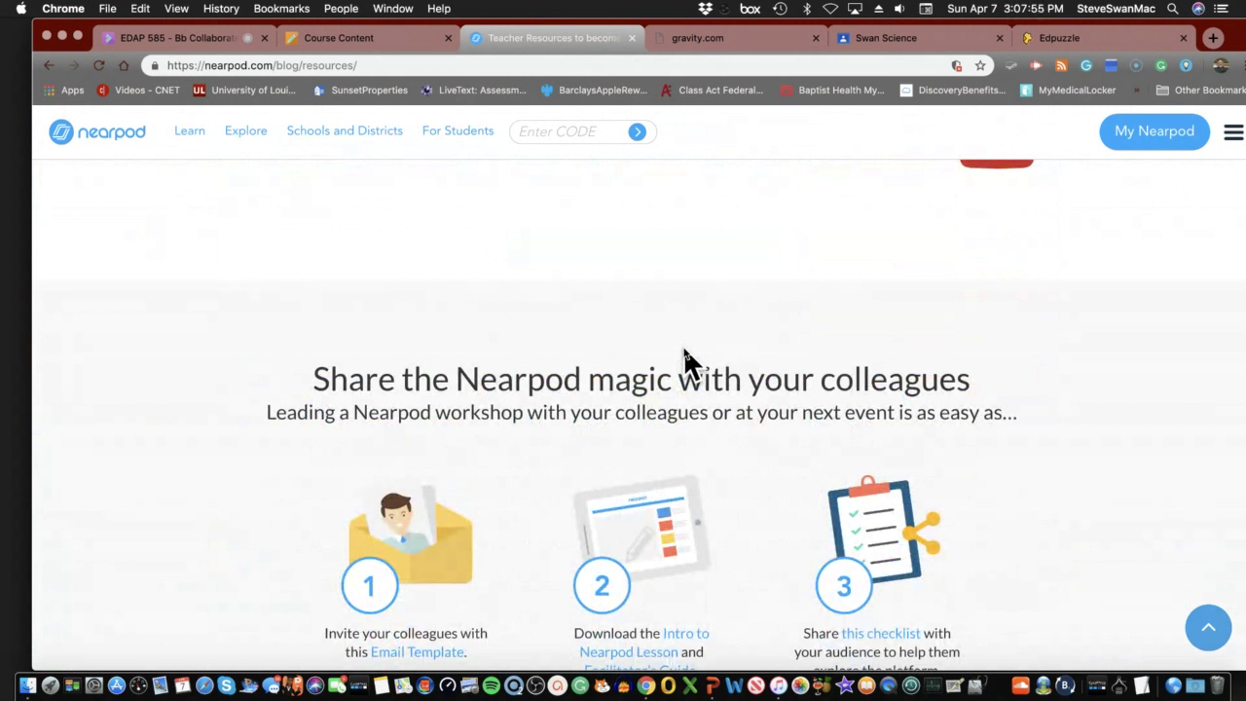
scroll(683, 351, down, 3)
scroll(684, 360, down, 2)
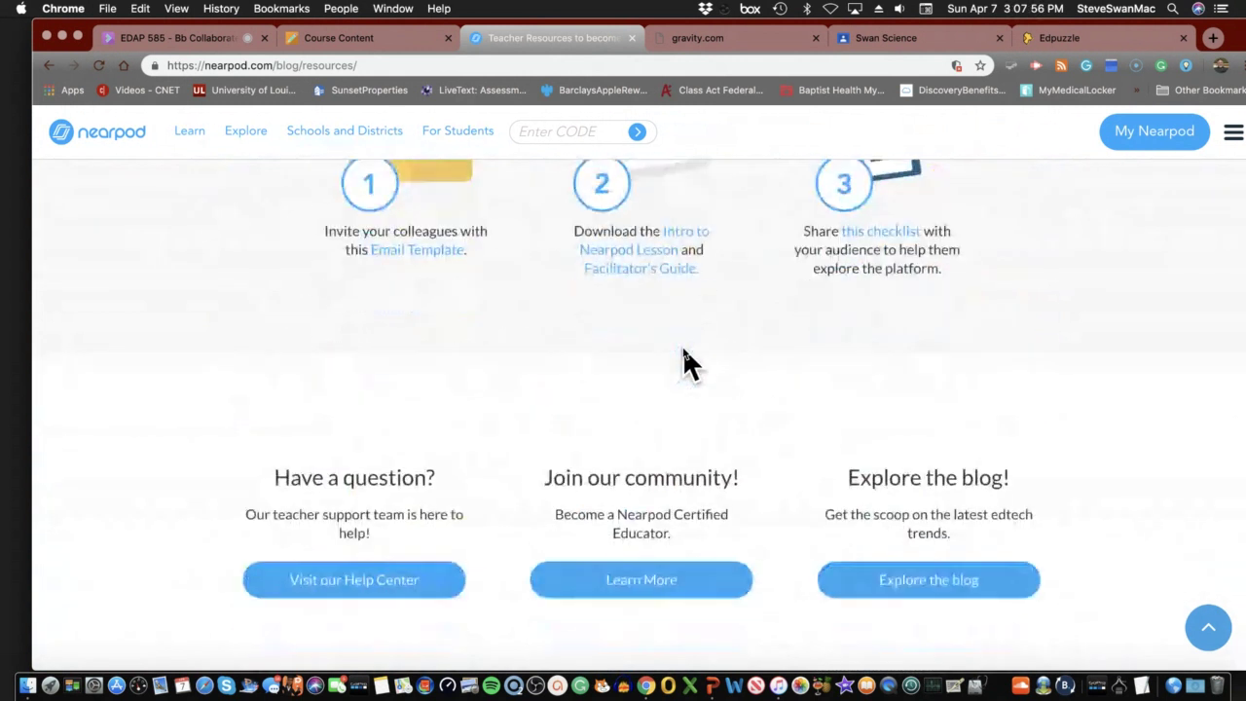
scroll(685, 360, down, 3)
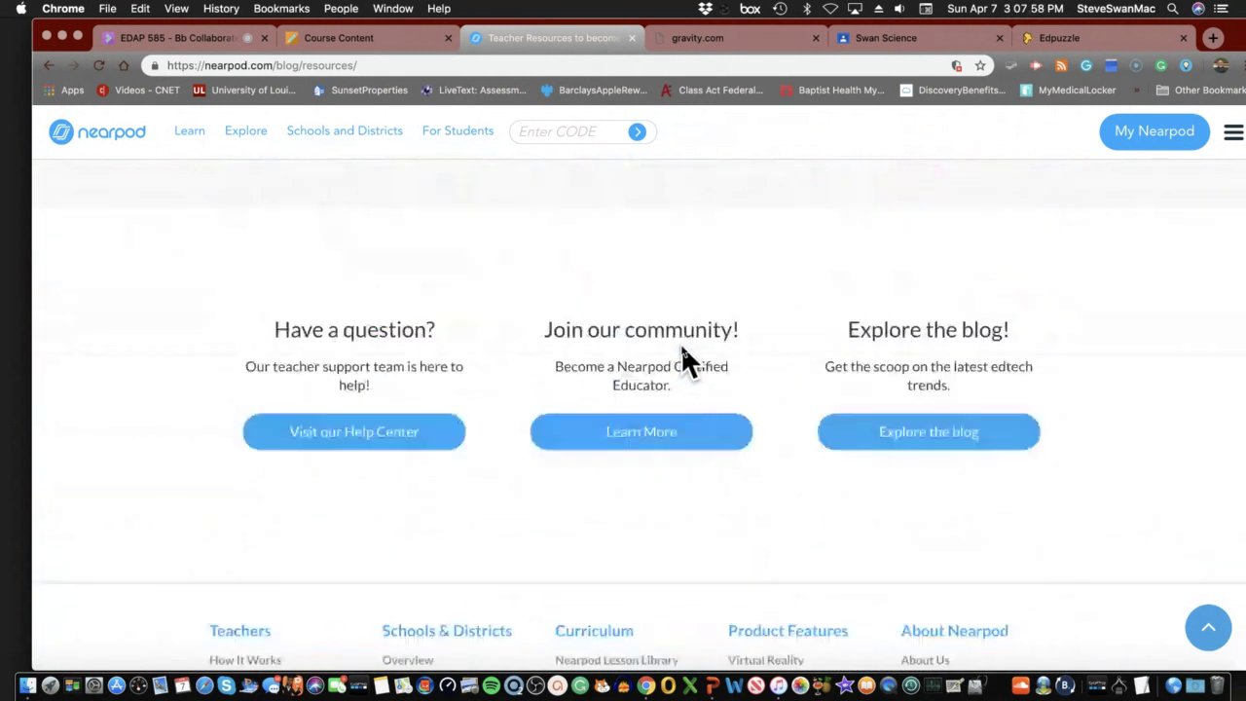
Go back to the start of the Resources page and review the live webinars and self-paced tutorials again.
scroll(684, 360, up, 8)
scroll(682, 349, up, 4)
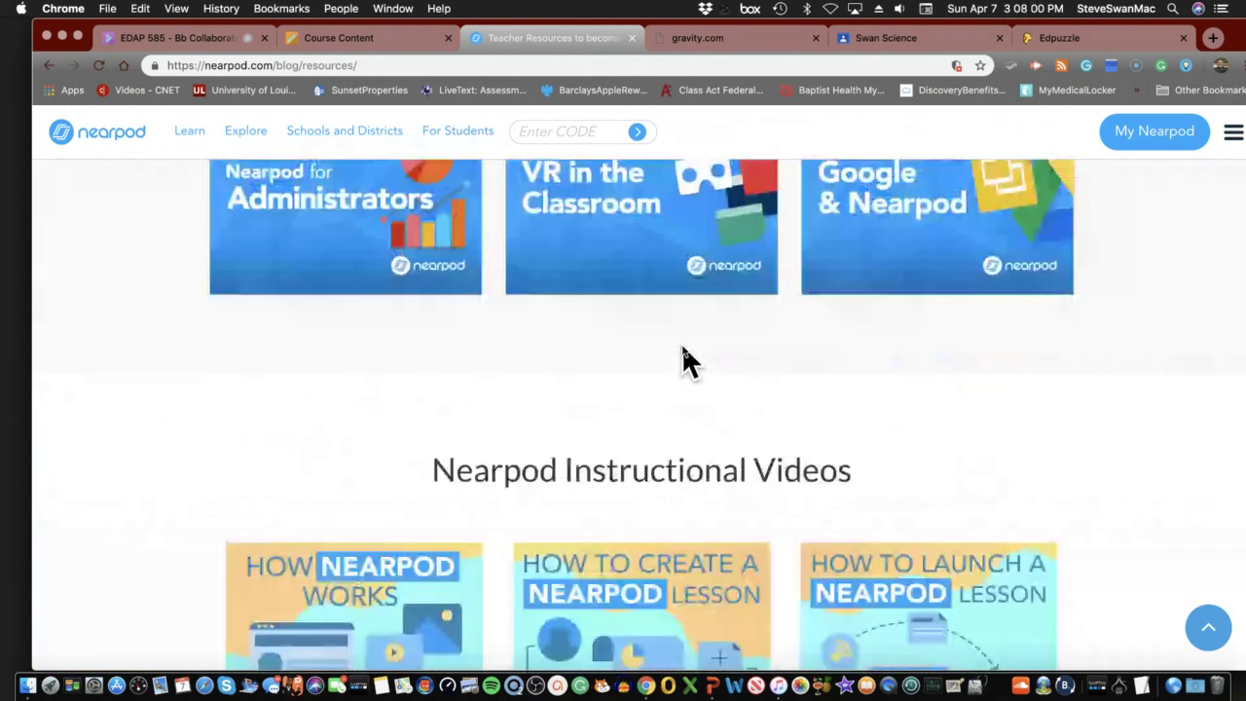
scroll(681, 348, up, 10)
scroll(681, 351, up, 10)
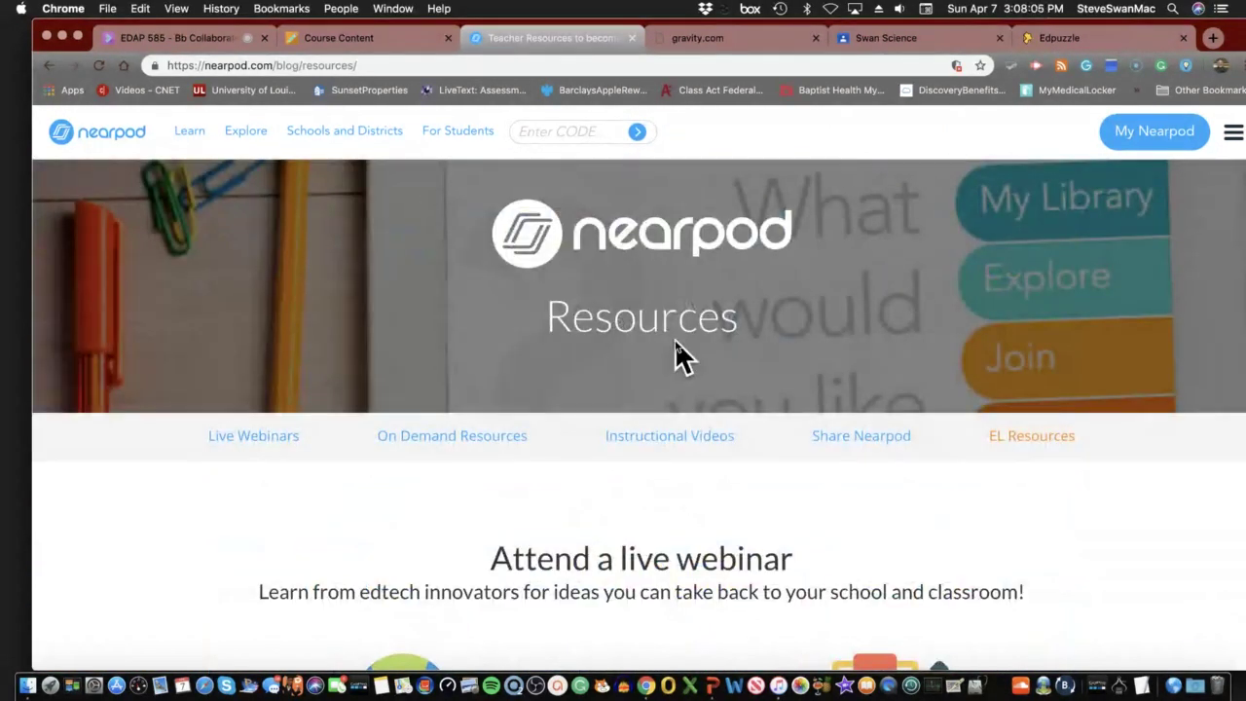
scroll(679, 355, down, 10)
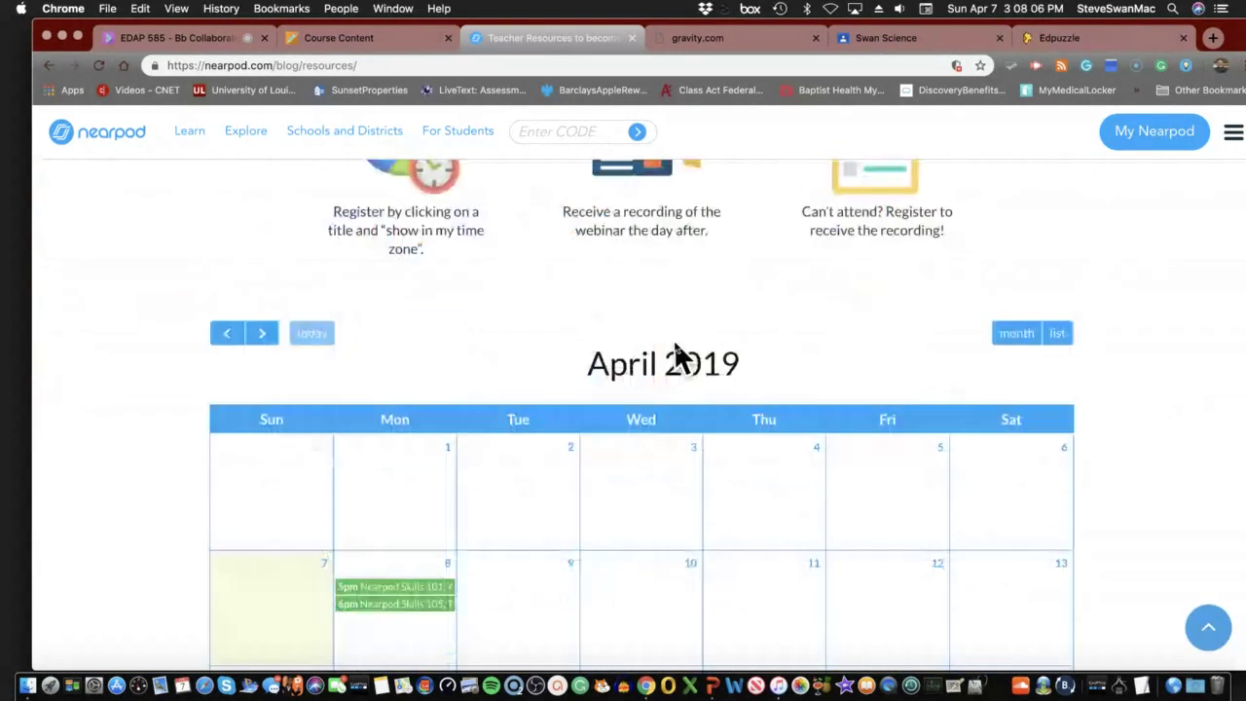
scroll(678, 355, down, 15)
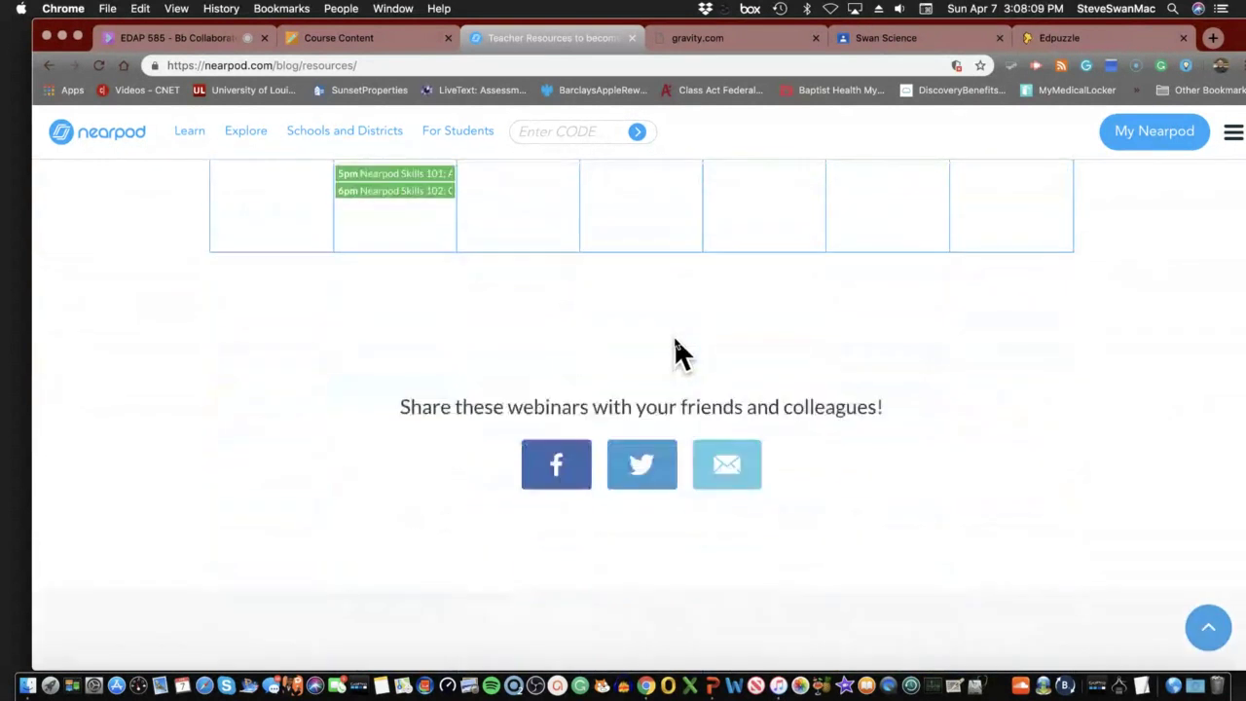
scroll(679, 355, down, 11)
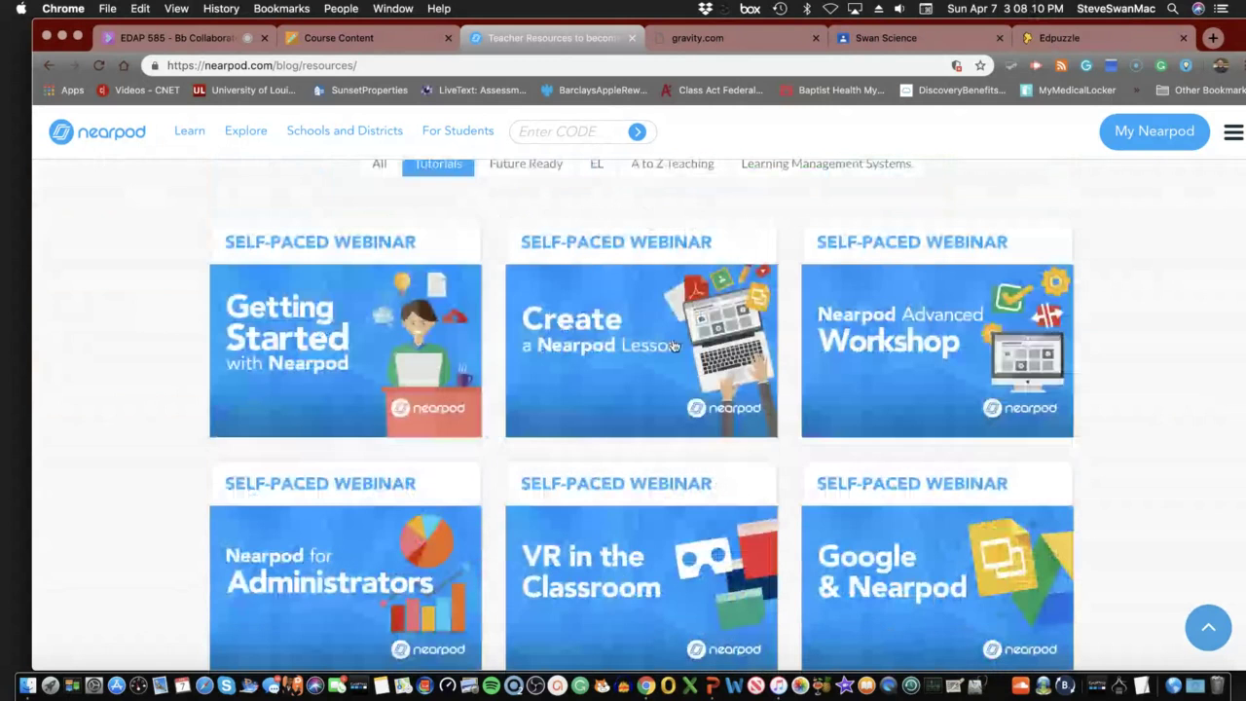
scroll(532, 353, down, 4)
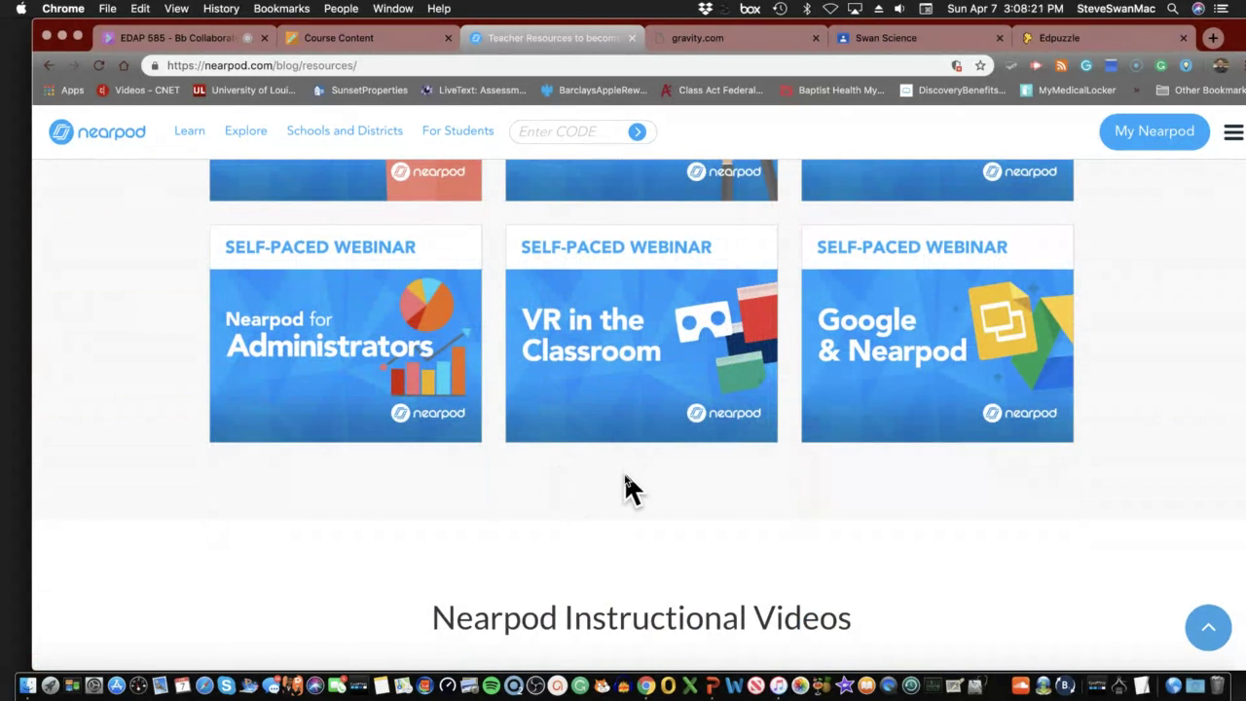
Look over the Nearpod Instructional Videos section once more and return to My Library.
scroll(633, 477, down, 3)
scroll(632, 477, down, 3)
scroll(634, 487, up, 4)
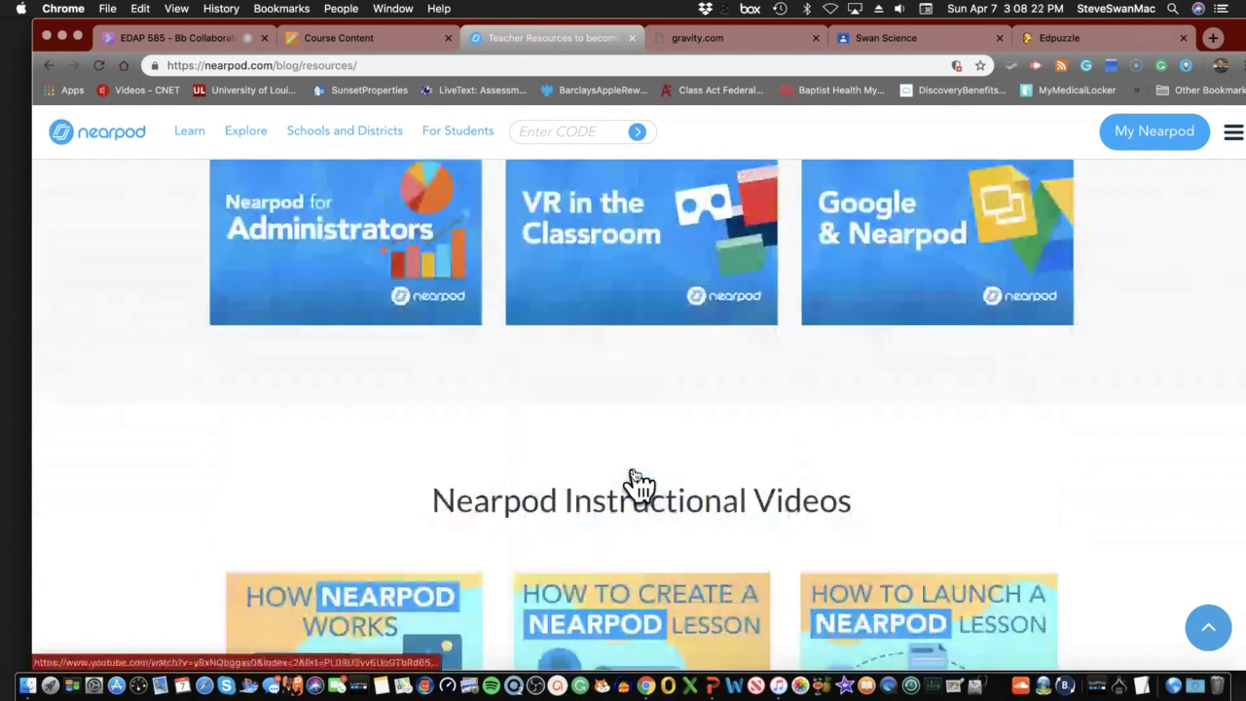
scroll(490, 482, down, 5)
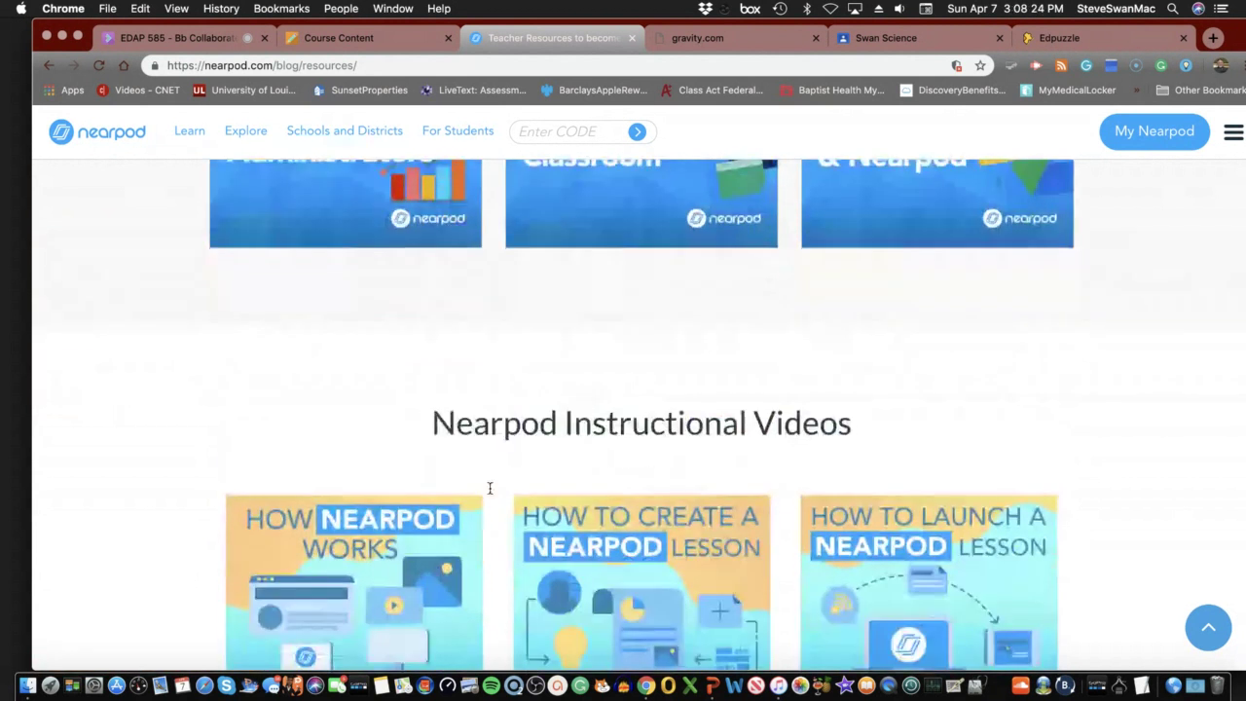
scroll(615, 548, up, 10)
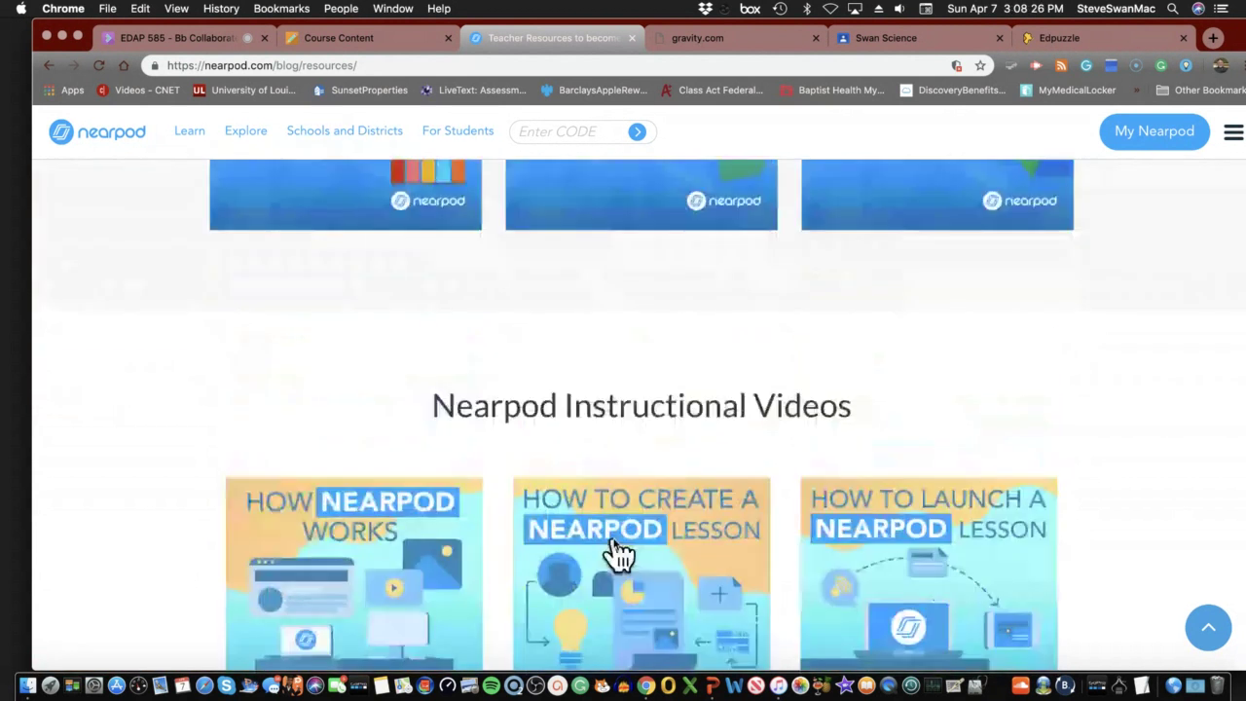
scroll(614, 541, up, 15)
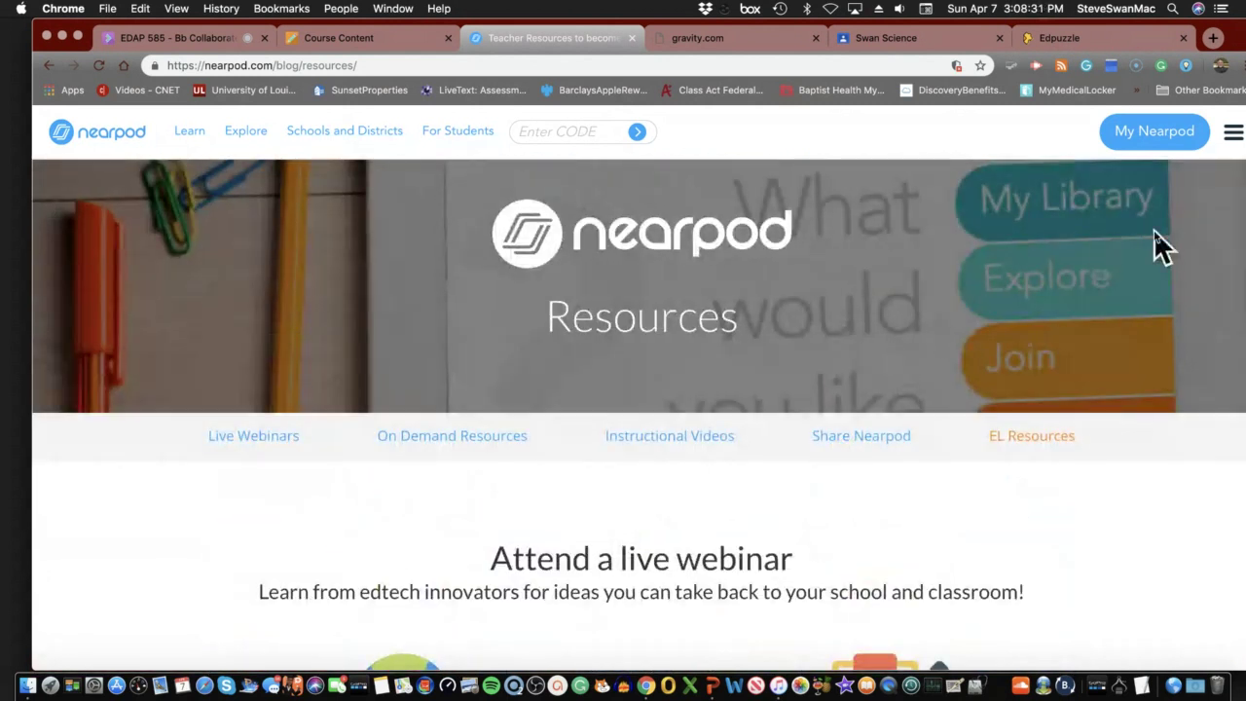
click(1168, 141)
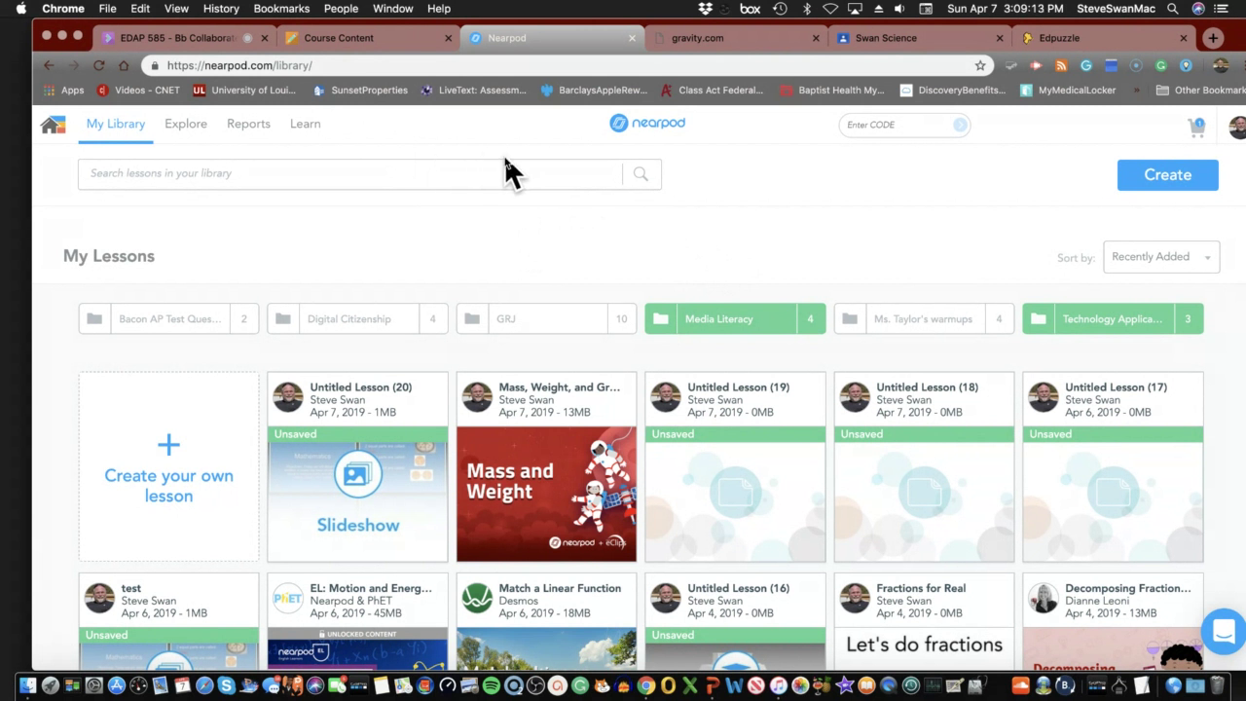
Switch to the Blackboard Course Content page and locate the EDpuzzle Tutorial folder below the Nearpod entry.
click(362, 41)
scroll(419, 254, down, 3)
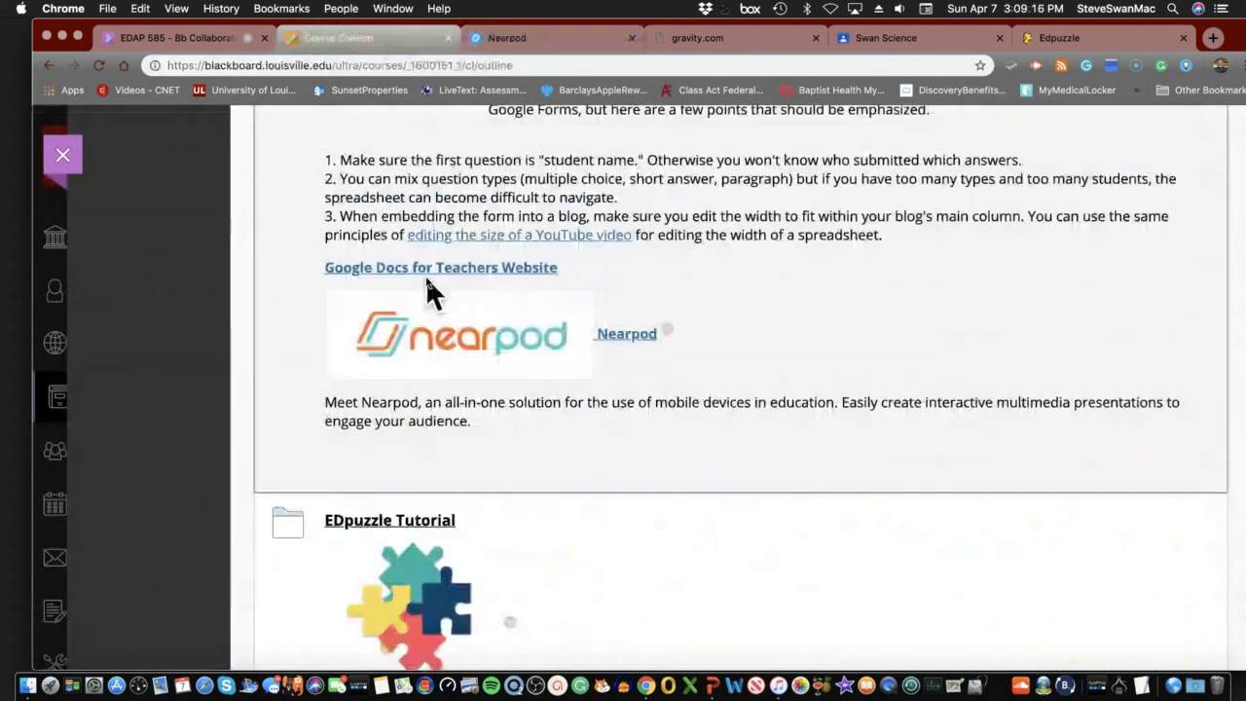
scroll(429, 288, down, 1)
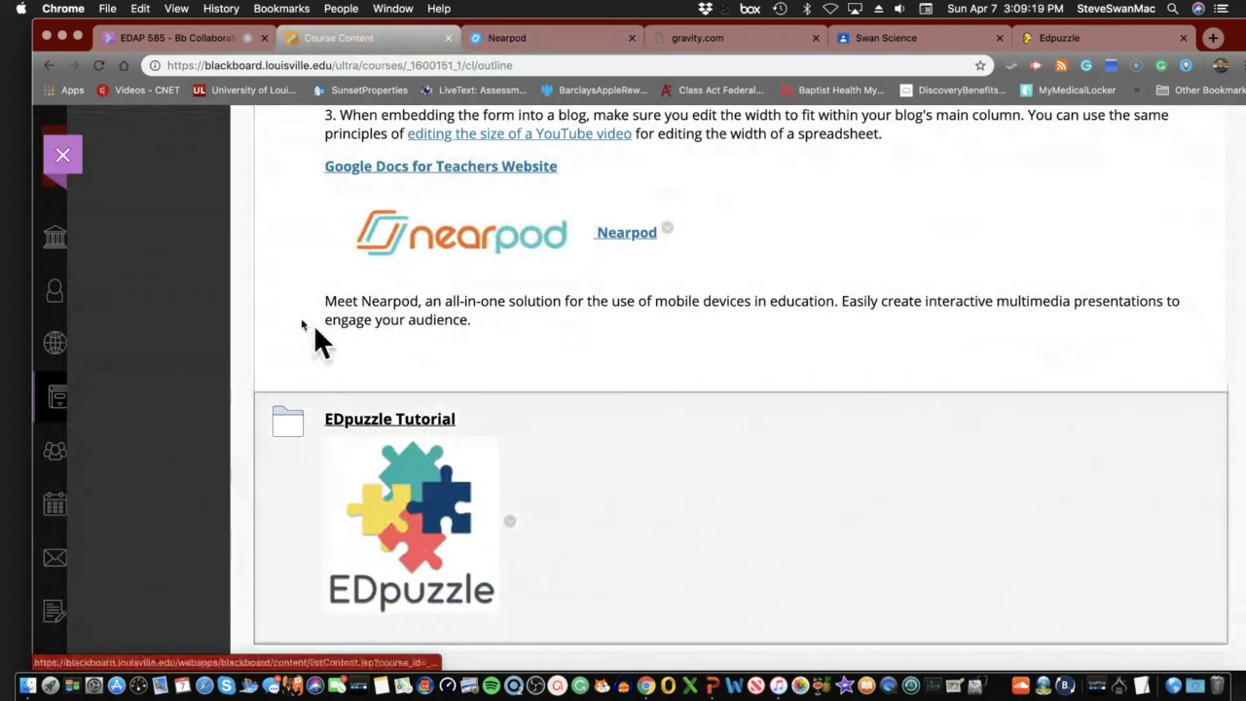